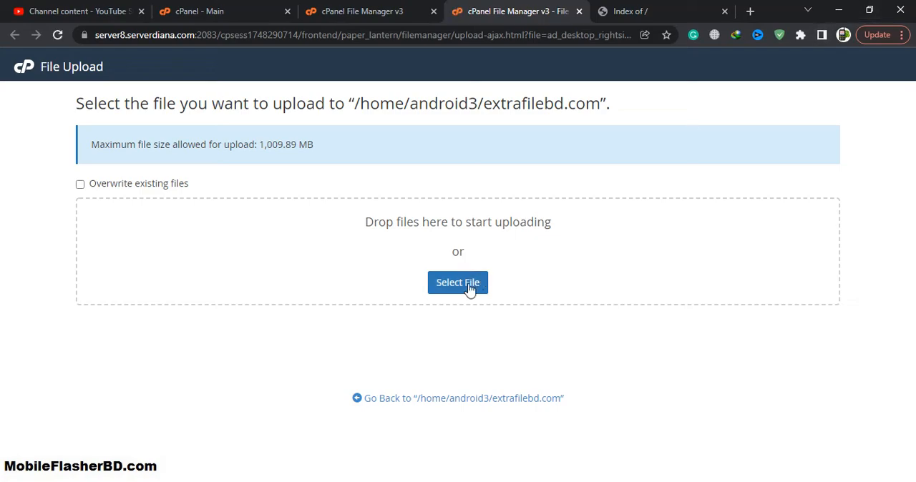
# Upload Files.zip from the desktop folder NewsLab v1.1 Nulled to the extrafilebd.com directory
pyautogui.click(466, 290)
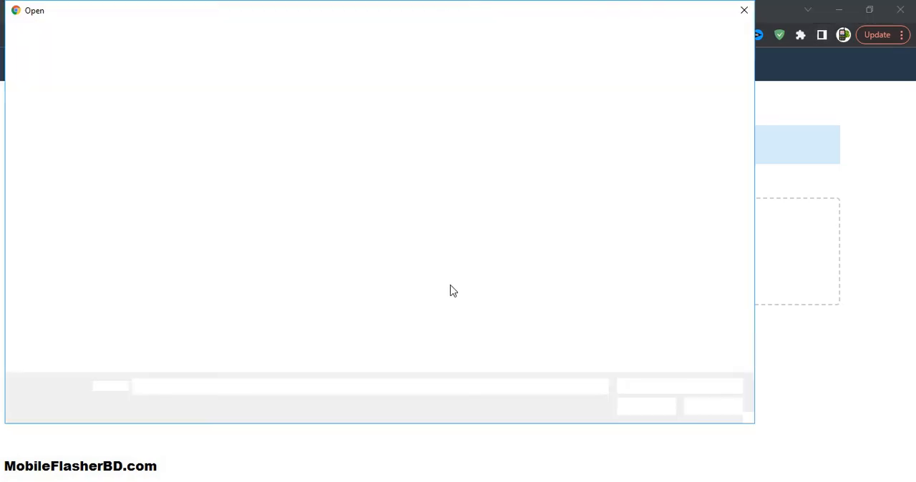
pyautogui.scroll(-3, 460, 365)
pyautogui.scroll(3, 430, 356)
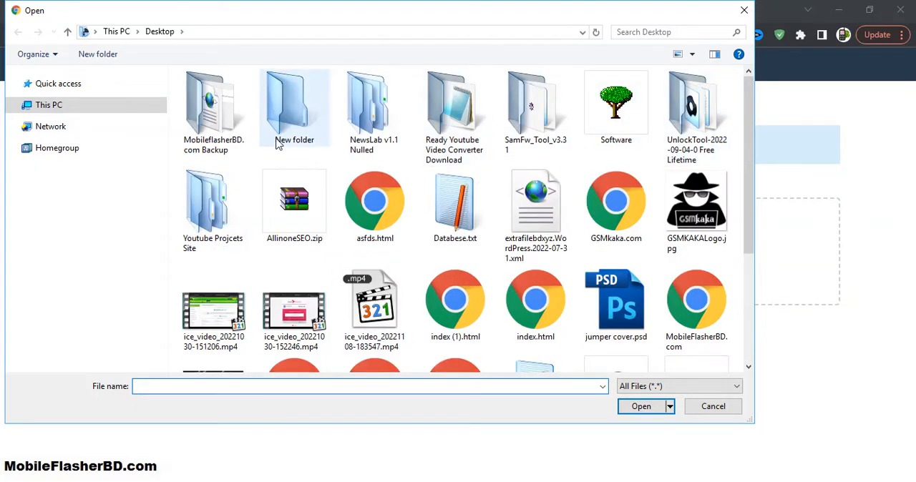
pyautogui.doubleClick(367, 125)
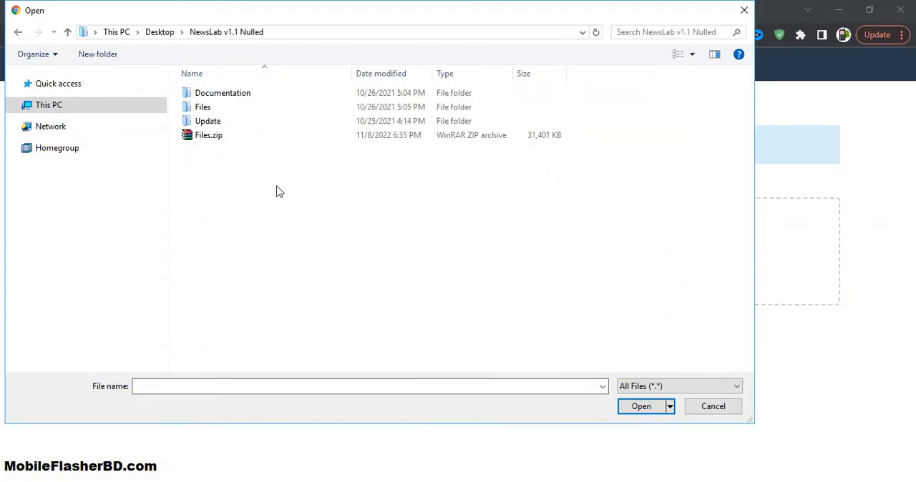
pyautogui.doubleClick(233, 139)
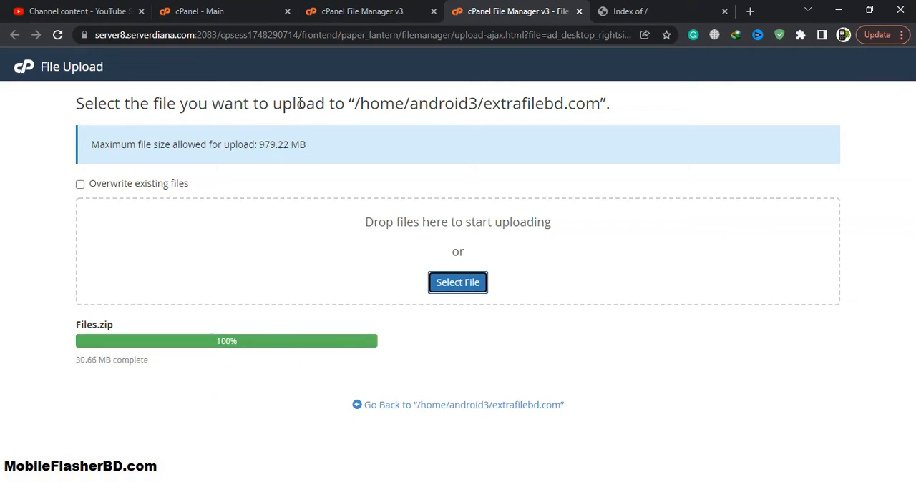
# Extract the uploaded Files.zip into the extrafilebd.com directory in the file manager
pyautogui.click(390, 9)
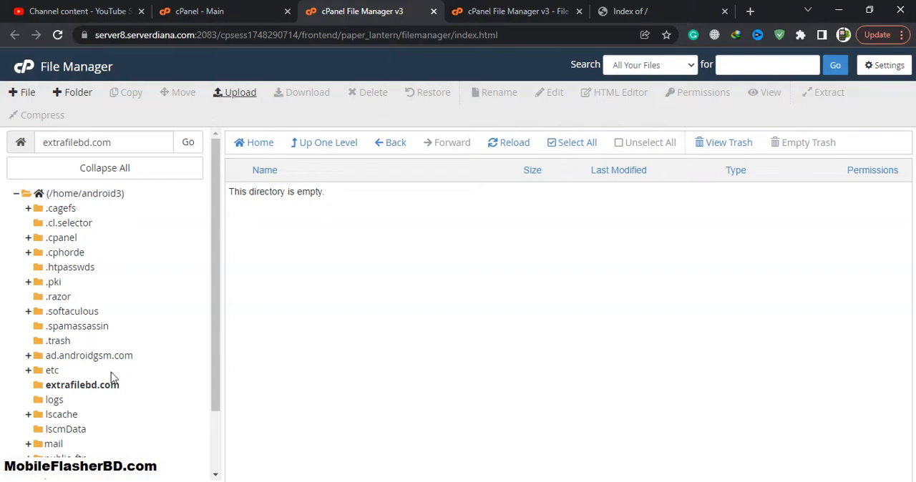
pyautogui.click(84, 385)
pyautogui.click(304, 203)
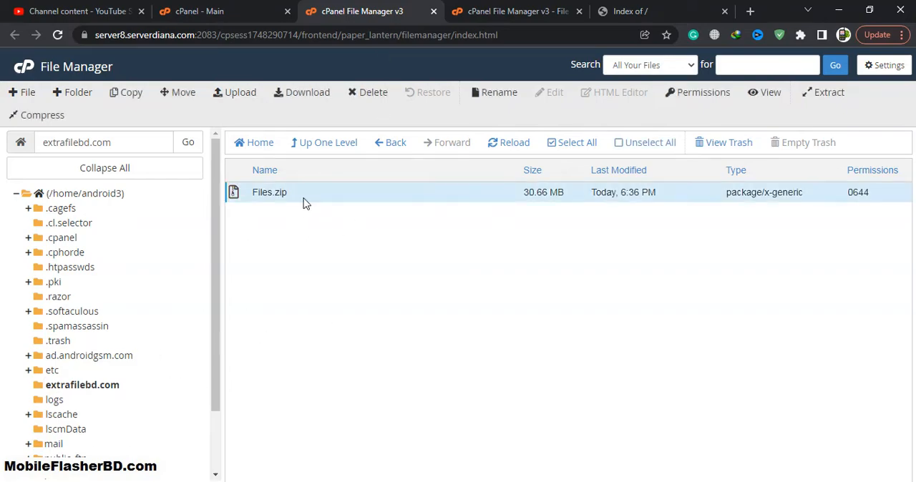
pyautogui.rightClick(298, 204)
pyautogui.click(375, 356)
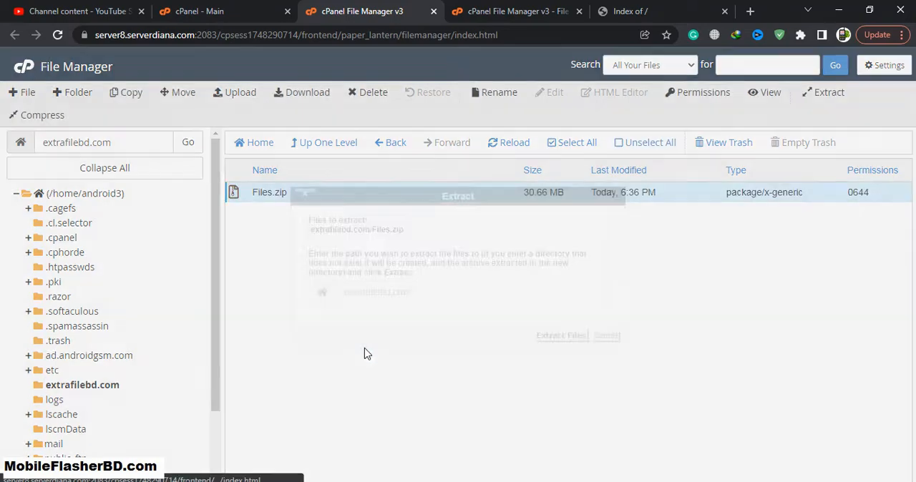
pyautogui.click(560, 336)
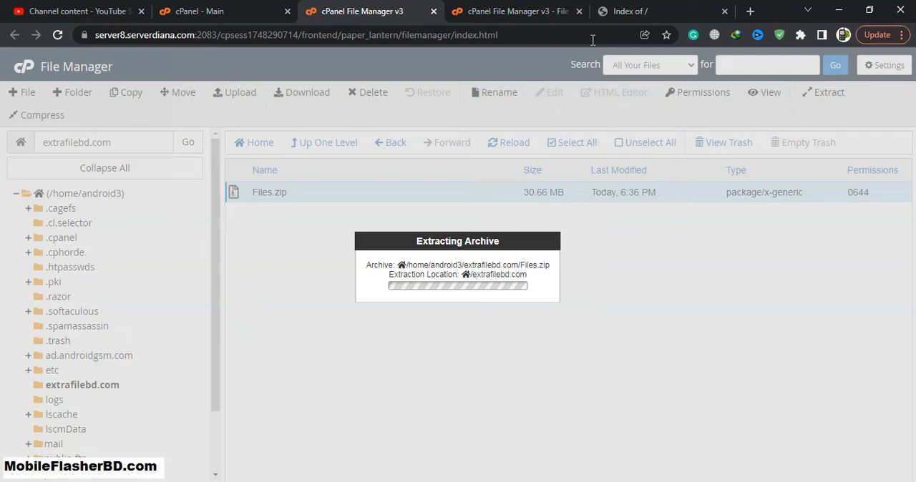
# Copy the text NewsLab from the name of the desktop folder NewsLab v1.1 Nulled and return to the full-size browser window
pyautogui.doubleClick(790, 6)
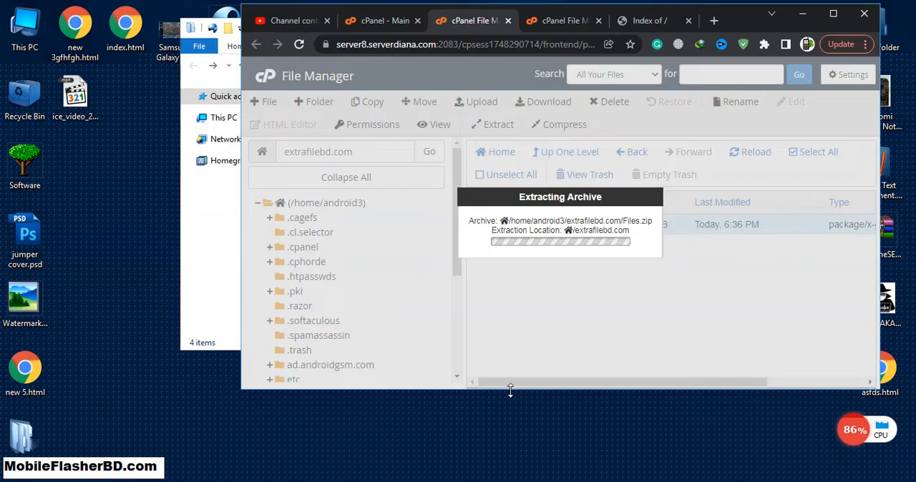
pyautogui.moveTo(237, 391); pyautogui.dragTo(233, 450)
pyautogui.rightClick(23, 440)
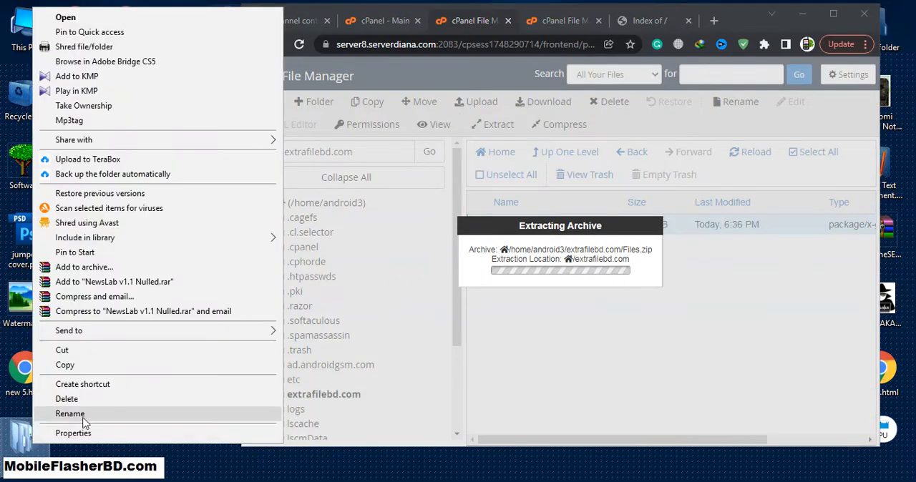
pyautogui.click(43, 415)
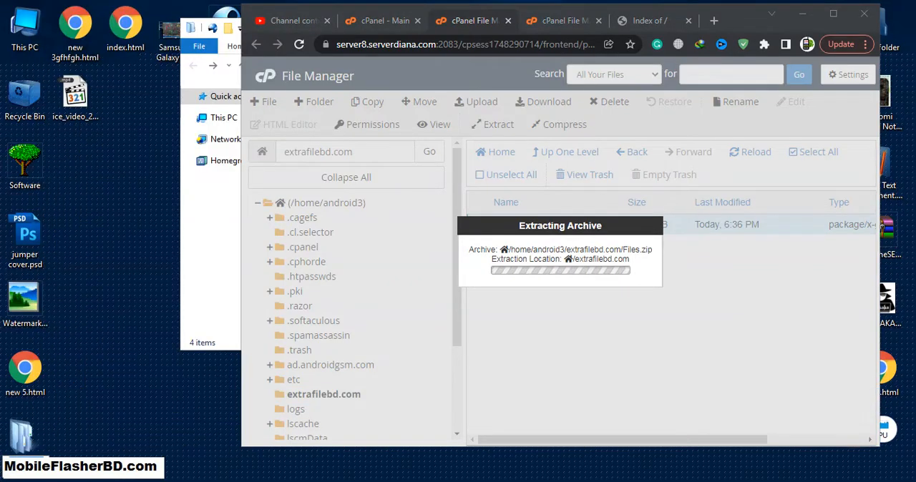
pyautogui.click(833, 13)
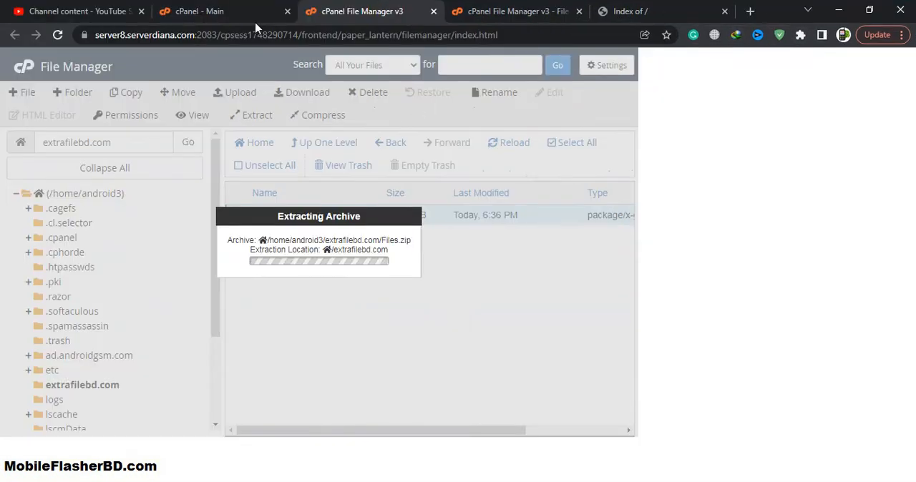
# Create a new database named NewsLab with the MySQL Database Wizard
pyautogui.click(178, 8)
pyautogui.scroll(-6, 556, 292)
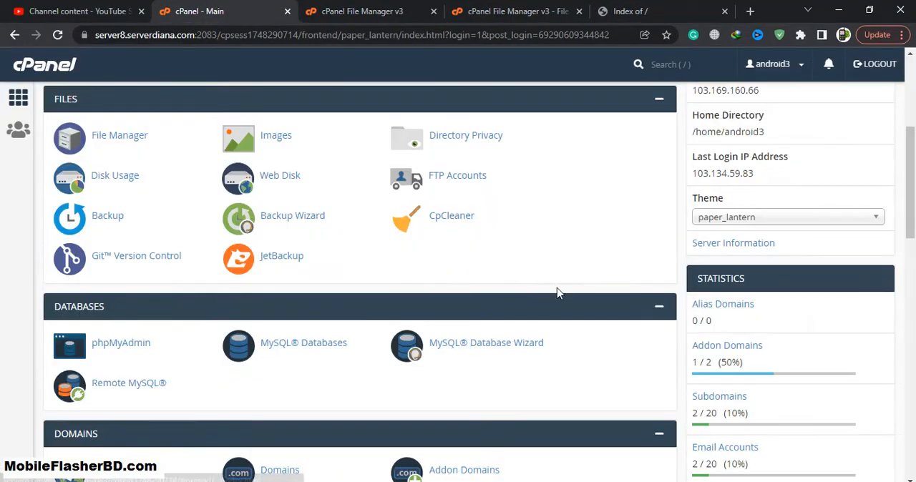
pyautogui.click(466, 210)
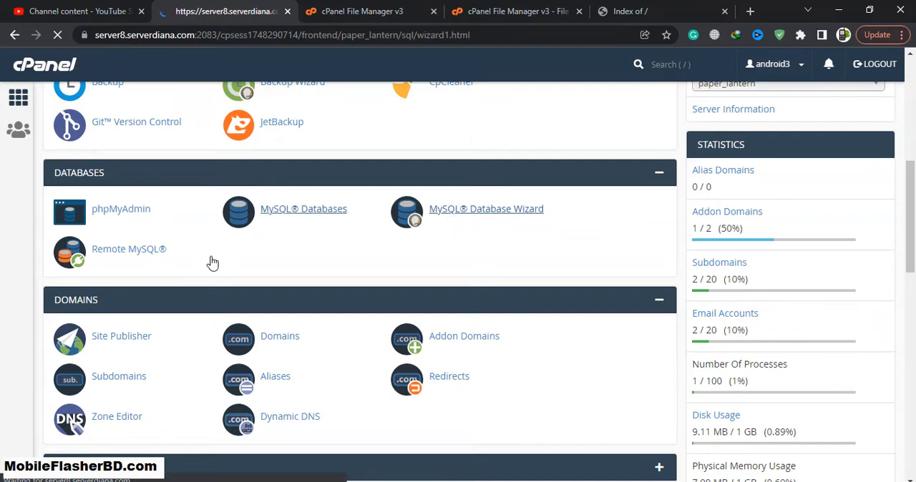
pyautogui.click(142, 262)
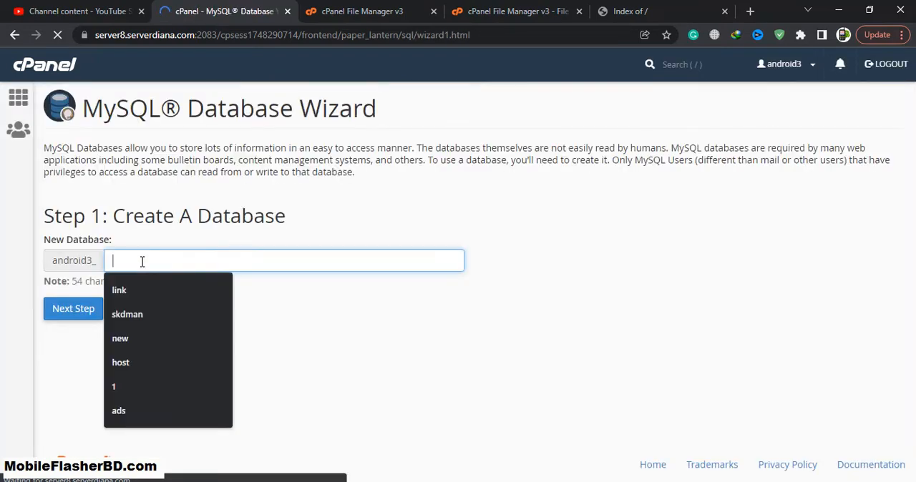
pyautogui.write('NewsLab')
pyautogui.press('BackSpace')
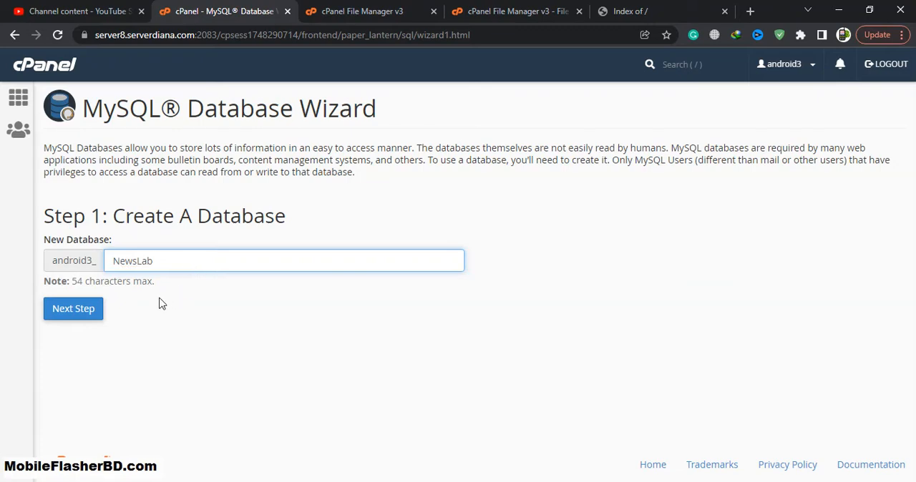
pyautogui.click(78, 310)
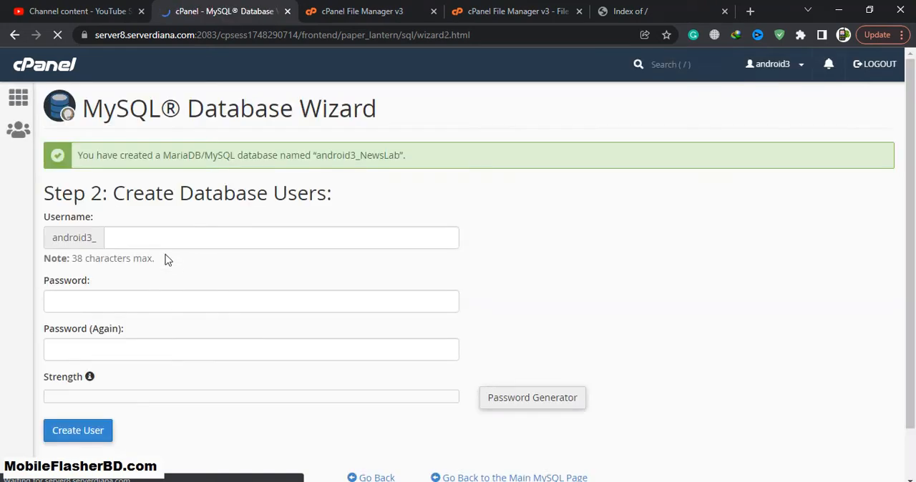
# Note the full database name android3_NewsLab in Notepad++ and add android3_NewsLab1 on the second line
pyautogui.moveTo(317, 156); pyautogui.dragTo(396, 156)
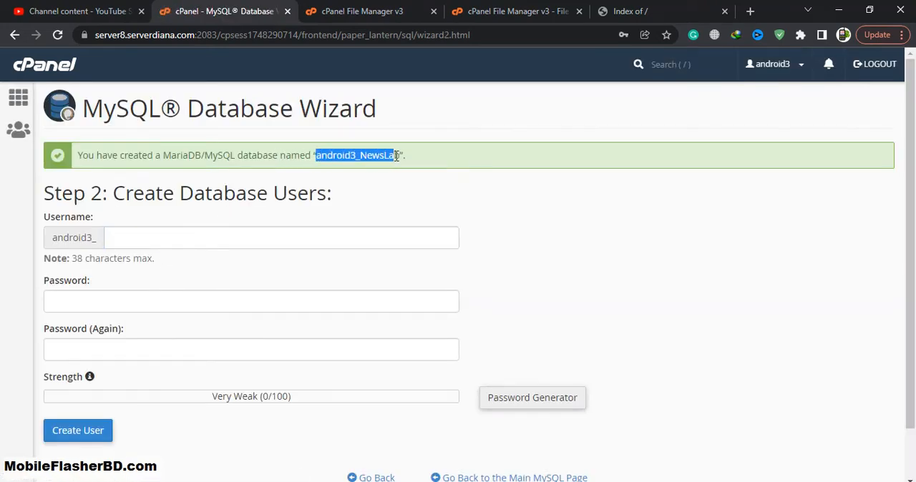
pyautogui.hotkey('alt', 'Tab')
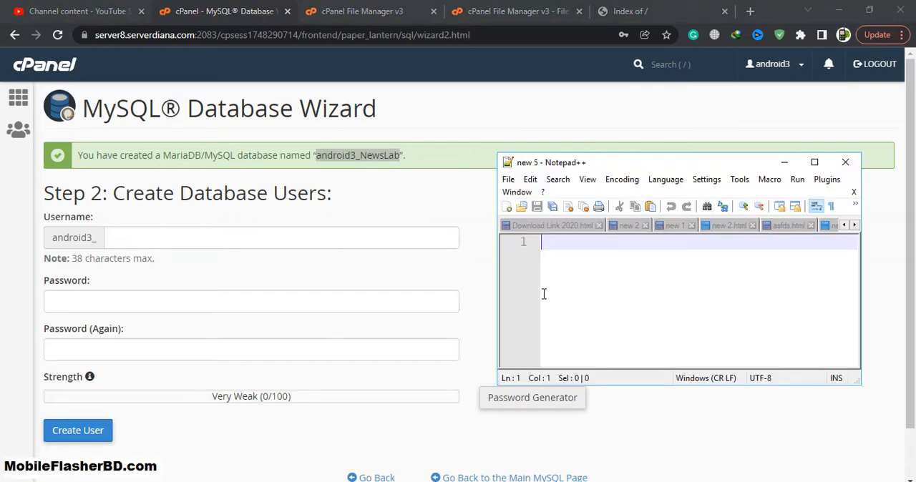
pyautogui.write('android3_NewsLab')
pyautogui.press('Return')
pyautogui.moveTo(670, 243); pyautogui.dragTo(542, 258)
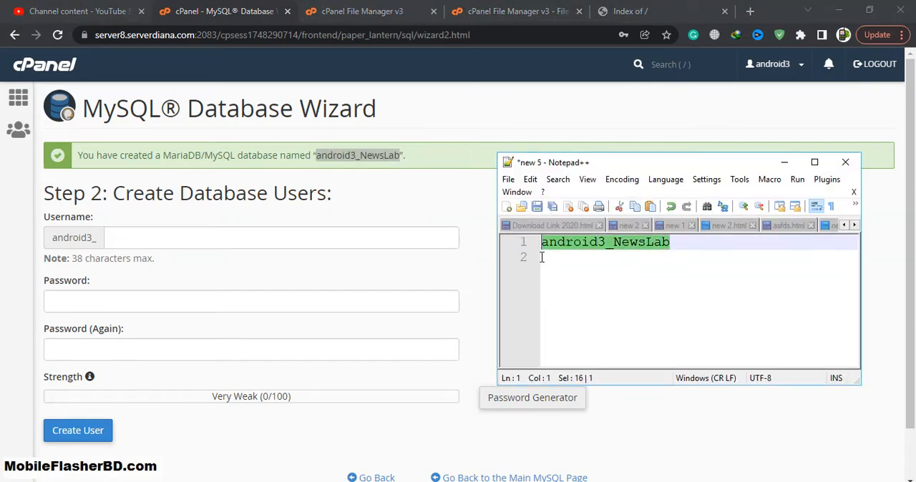
pyautogui.click(571, 275)
pyautogui.write('android3_NewsLab')
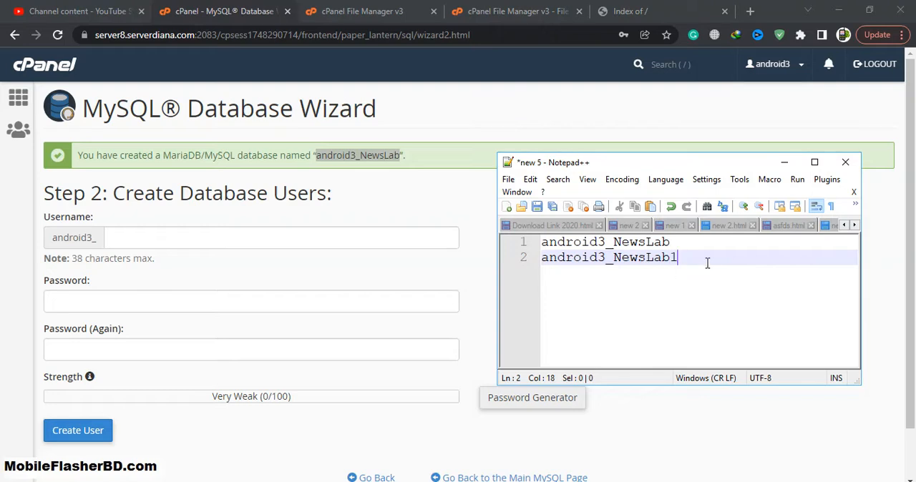
# Copy NewsLab1 from the notes into the database user's username field in the wizard
pyautogui.moveTo(707, 263); pyautogui.dragTo(631, 258)
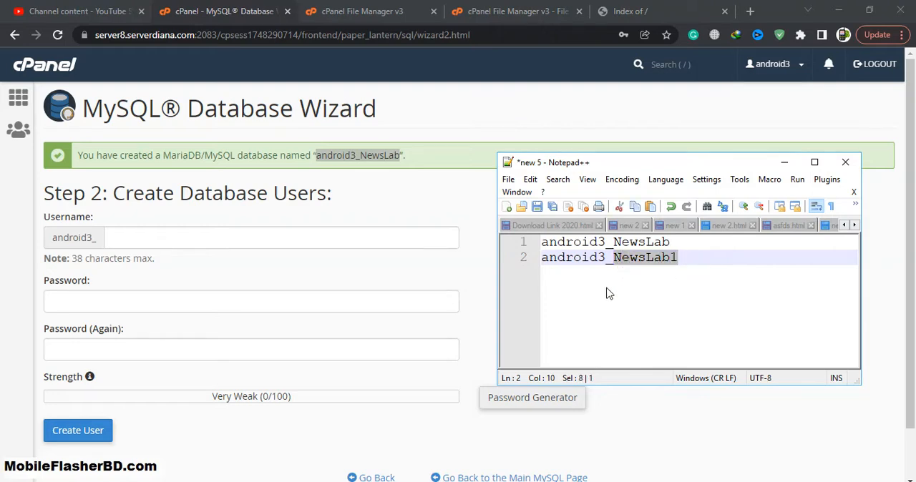
pyautogui.click(149, 302)
pyautogui.click(236, 237)
pyautogui.hotkey('ctrl', 'v')
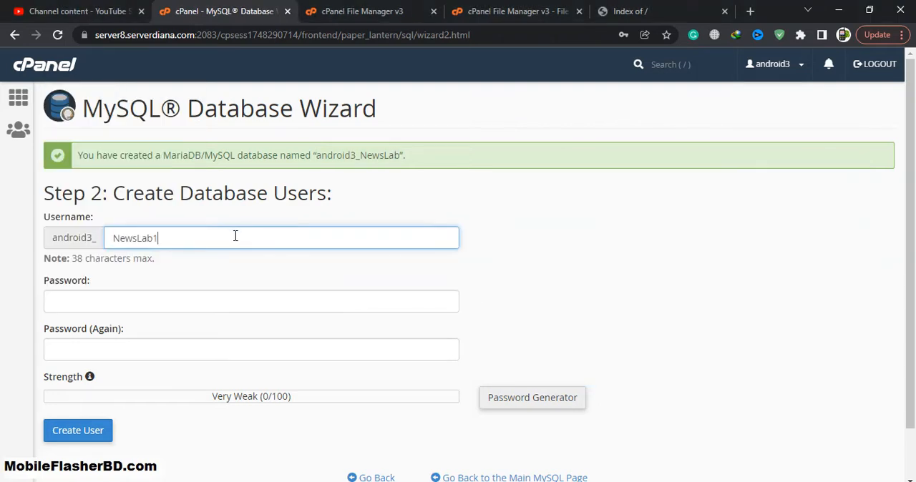
# Open the password generator for the database user and regenerate the password several times
pyautogui.click(159, 299)
pyautogui.click(496, 396)
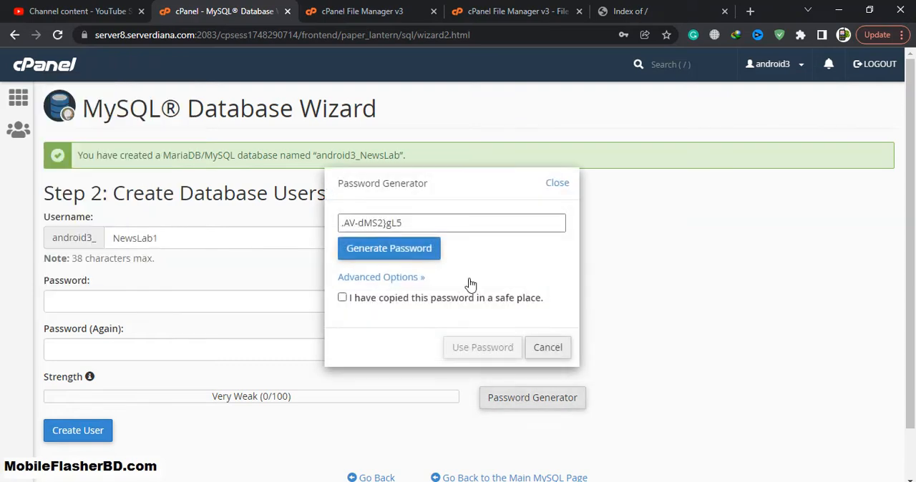
pyautogui.moveTo(421, 230); pyautogui.dragTo(323, 221)
pyautogui.click(387, 258)
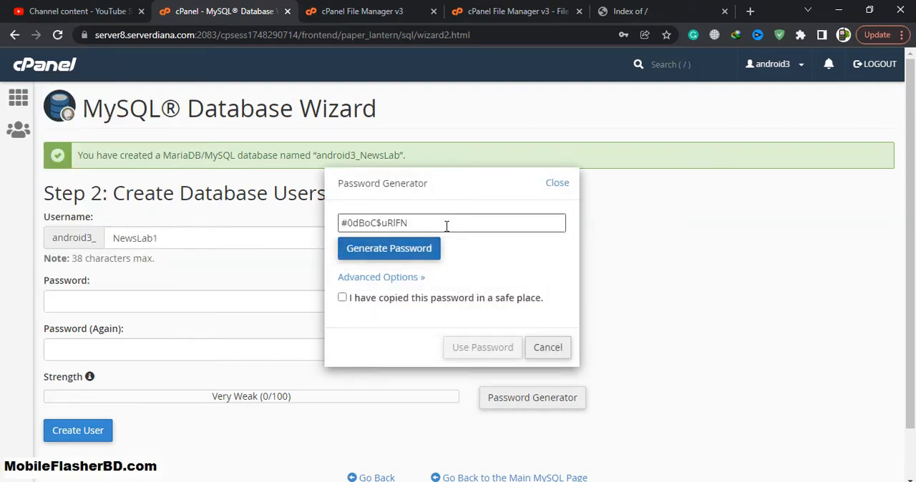
pyautogui.moveTo(446, 225); pyautogui.dragTo(309, 227)
pyautogui.click(423, 252)
pyautogui.moveTo(438, 223); pyautogui.dragTo(327, 221)
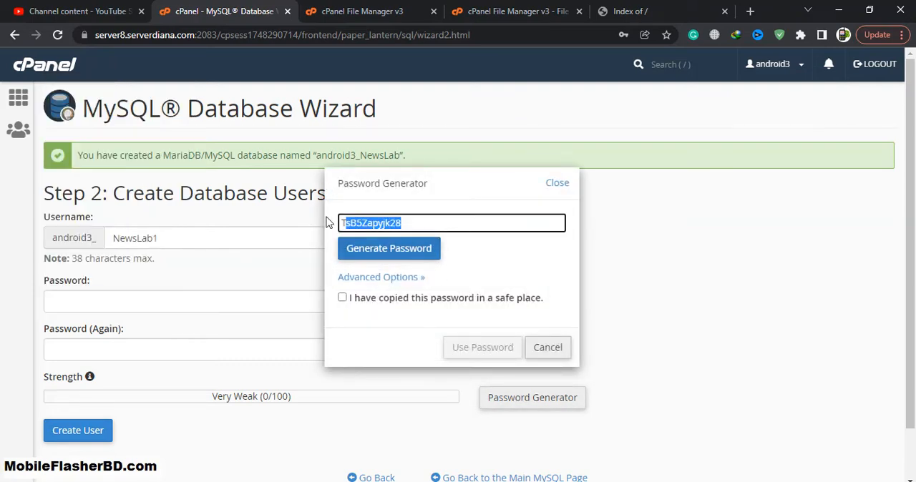
pyautogui.click(420, 247)
pyautogui.moveTo(435, 230); pyautogui.dragTo(327, 225)
pyautogui.click(379, 254)
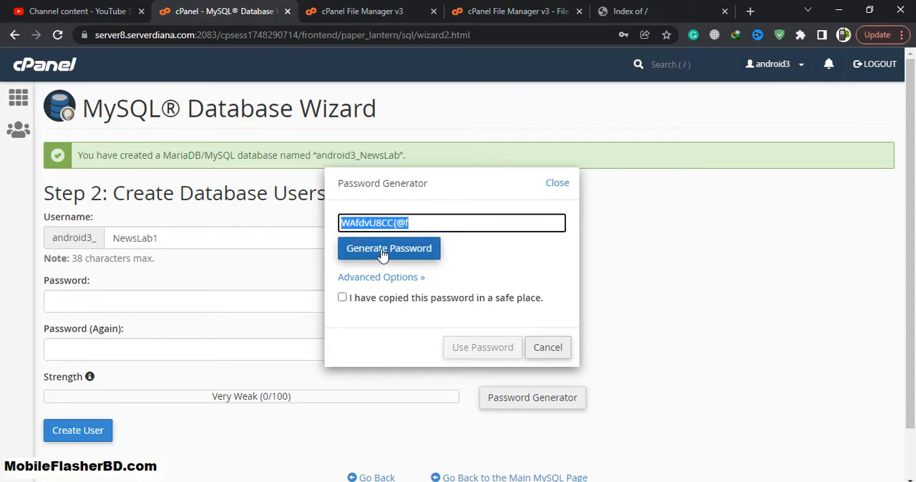
pyautogui.moveTo(433, 226); pyautogui.dragTo(322, 225)
pyautogui.click(380, 254)
pyautogui.moveTo(427, 228); pyautogui.dragTo(331, 224)
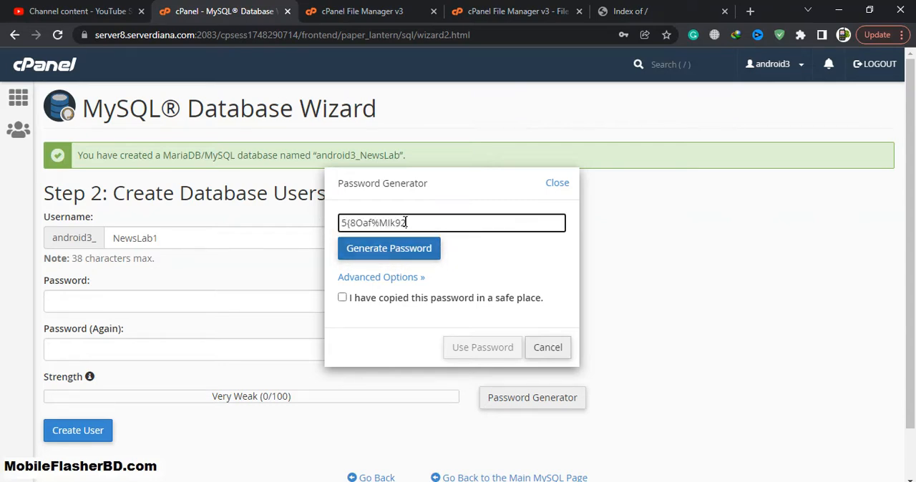
pyautogui.click(365, 252)
# Copy the generated password, confirm it has been copied to a safe place, and use it for the database user's password fields
pyautogui.moveTo(419, 227); pyautogui.dragTo(307, 221)
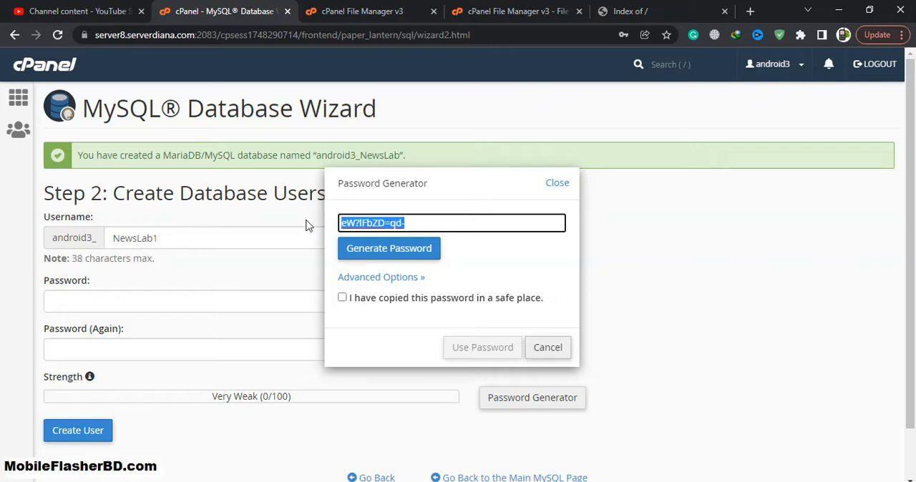
pyautogui.rightClick(380, 224)
pyautogui.click(412, 252)
pyautogui.click(342, 297)
pyautogui.click(463, 344)
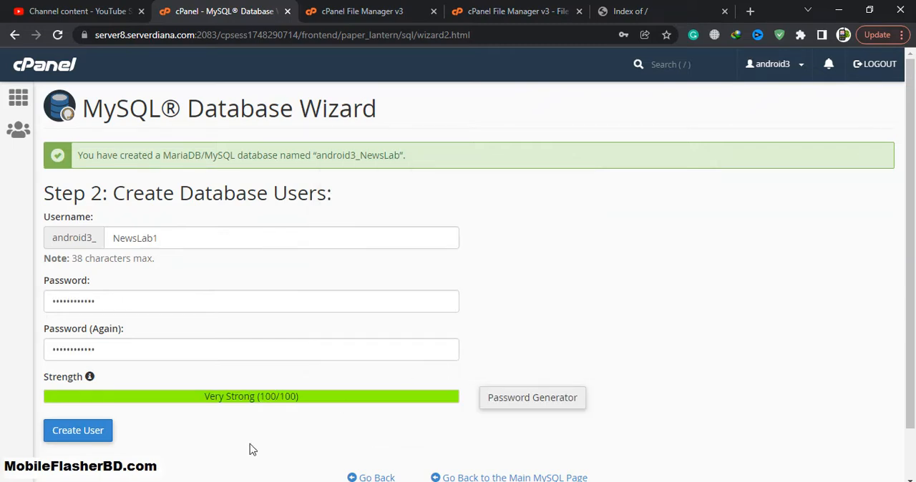
# Paste the database user's password into the Notepad++ notes, one blank line below the username
pyautogui.hotkey('alt', 'Tab')
pyautogui.click(722, 299)
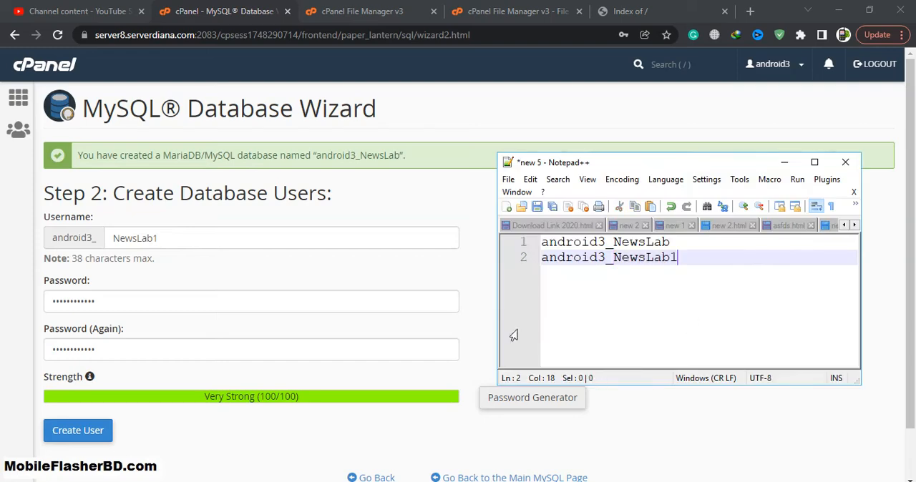
pyautogui.press('Return')
pyautogui.press('Return')
pyautogui.hotkey('ctrl', 'v')
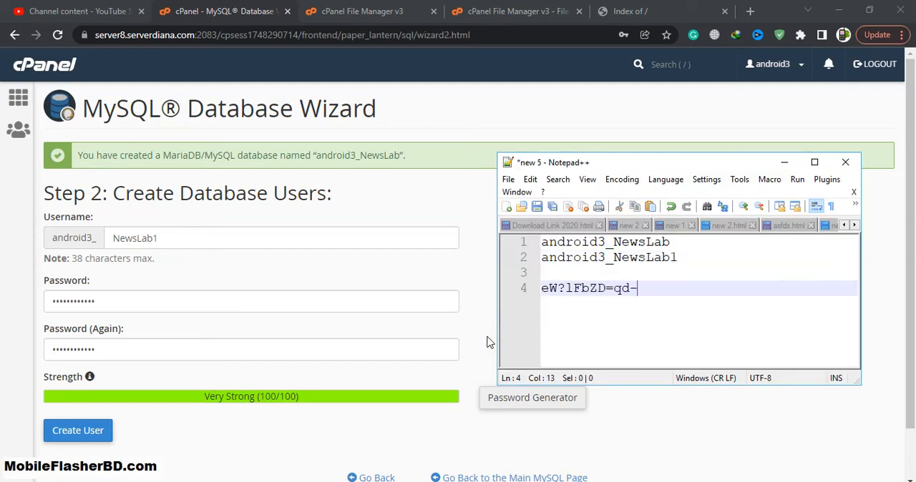
# Create the database user without saving its password in the browser, and grant it all privileges on the android3_NewsLab database
pyautogui.click(78, 425)
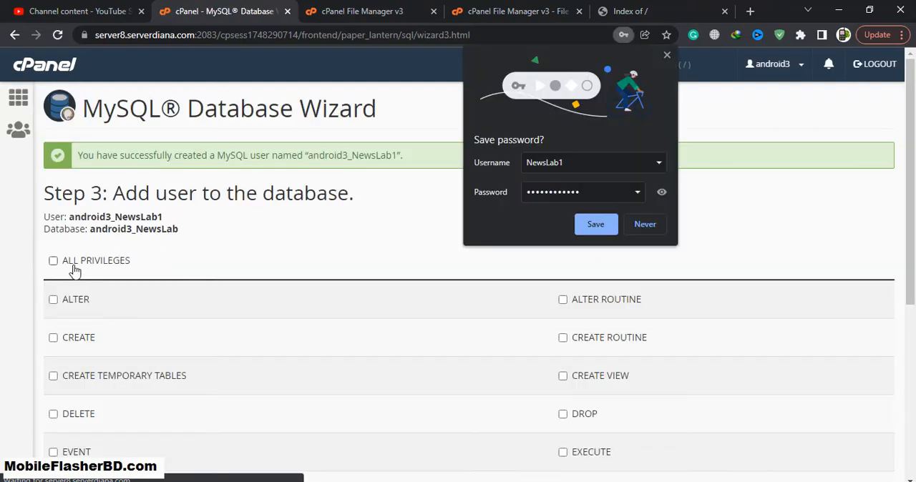
pyautogui.click(645, 224)
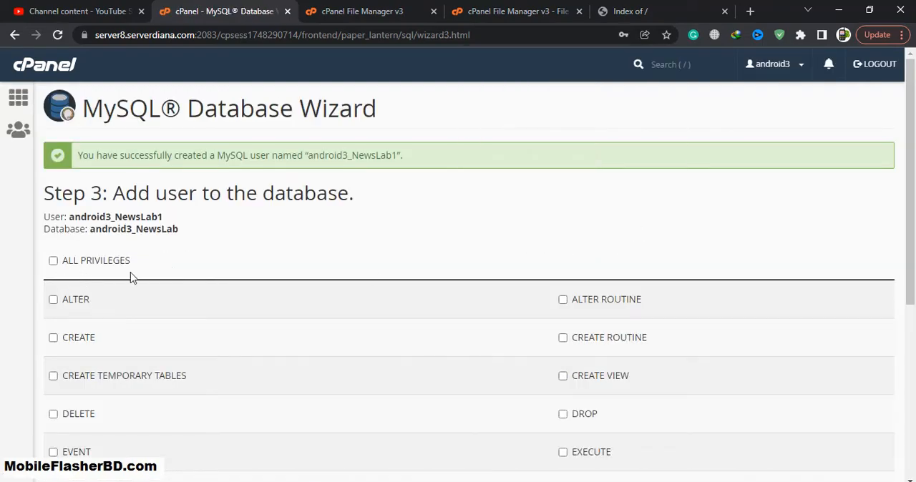
pyautogui.click(53, 261)
pyautogui.scroll(-4, 231, 328)
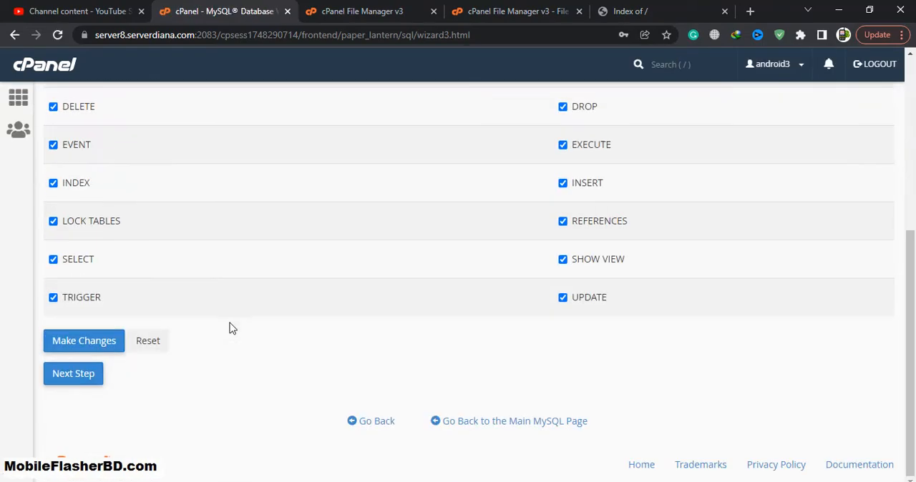
pyautogui.click(66, 379)
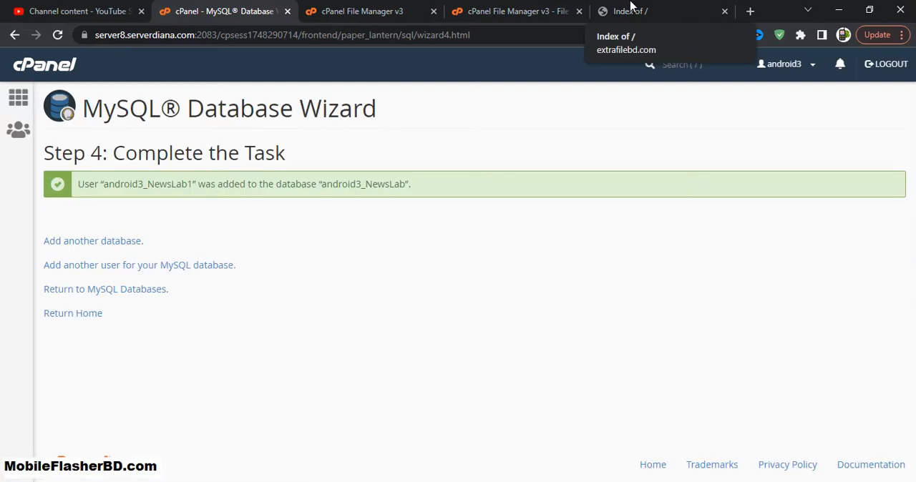
# Reload the extrafilebd.com page and return to the File Manager's extraction results
pyautogui.click(630, 8)
pyautogui.click(58, 34)
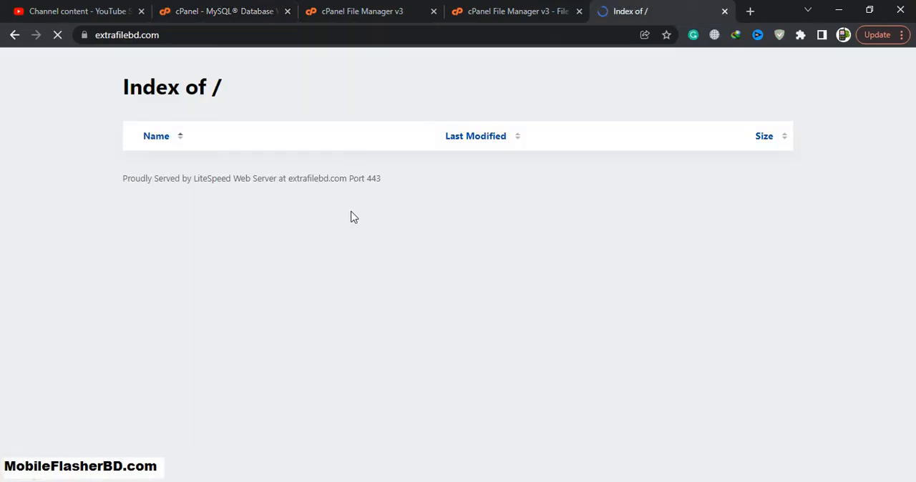
pyautogui.click(536, 8)
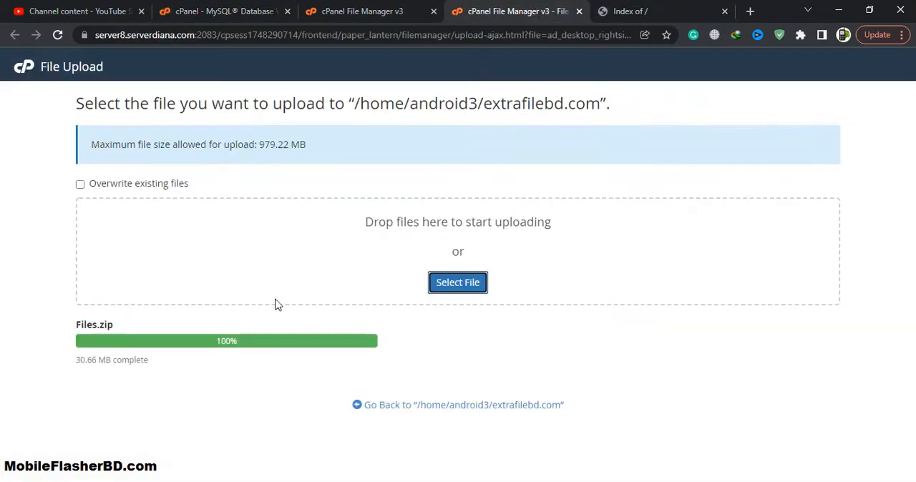
pyautogui.click(361, 10)
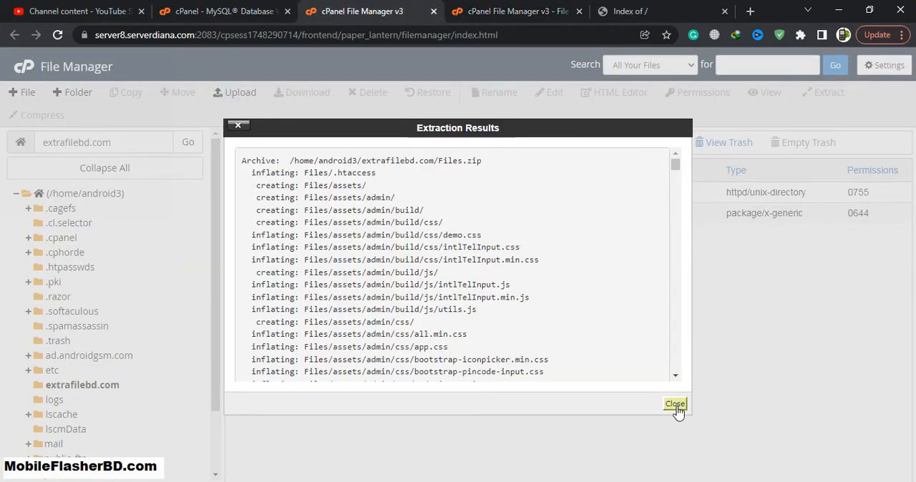
# Move everything from the extracted Files folder to /extrafilebd.com/ and open that destination folder
pyautogui.click(675, 405)
pyautogui.doubleClick(312, 194)
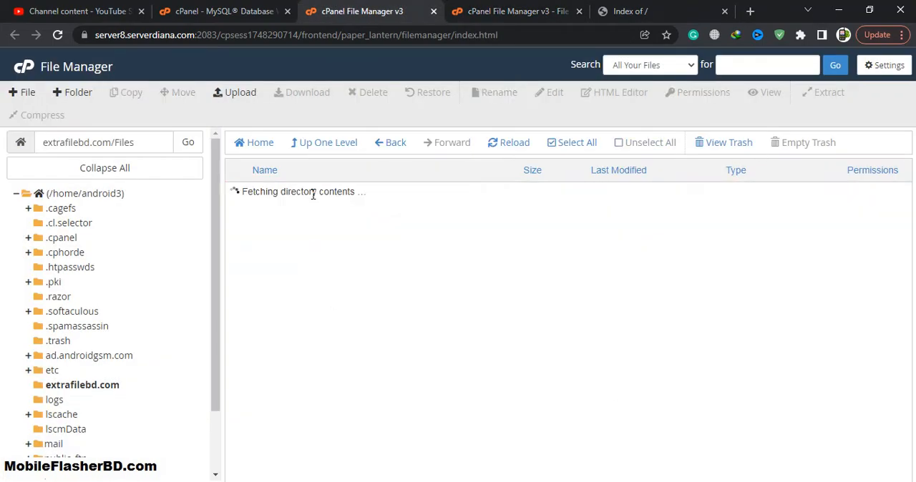
pyautogui.click(568, 147)
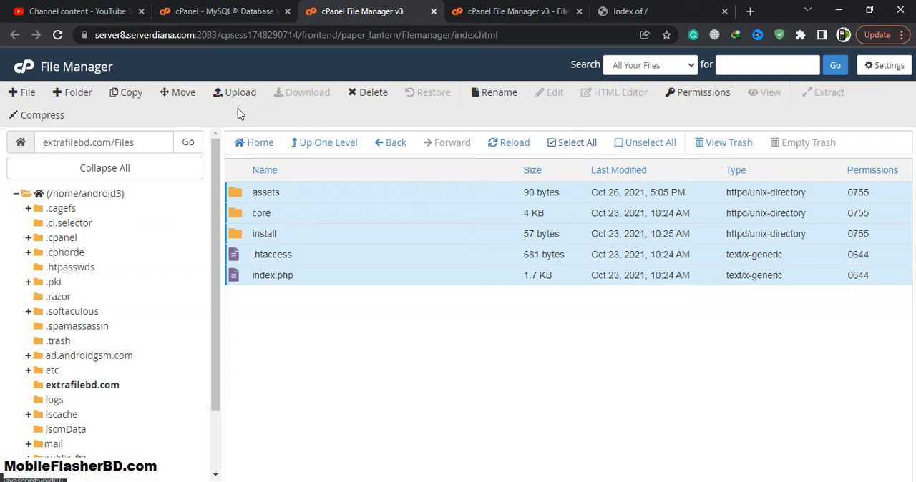
pyautogui.click(185, 99)
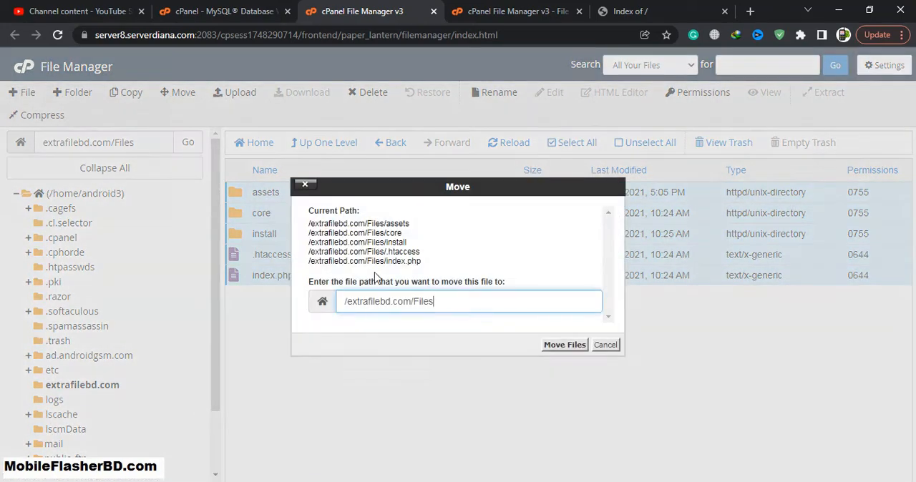
pyautogui.press('BackSpace')
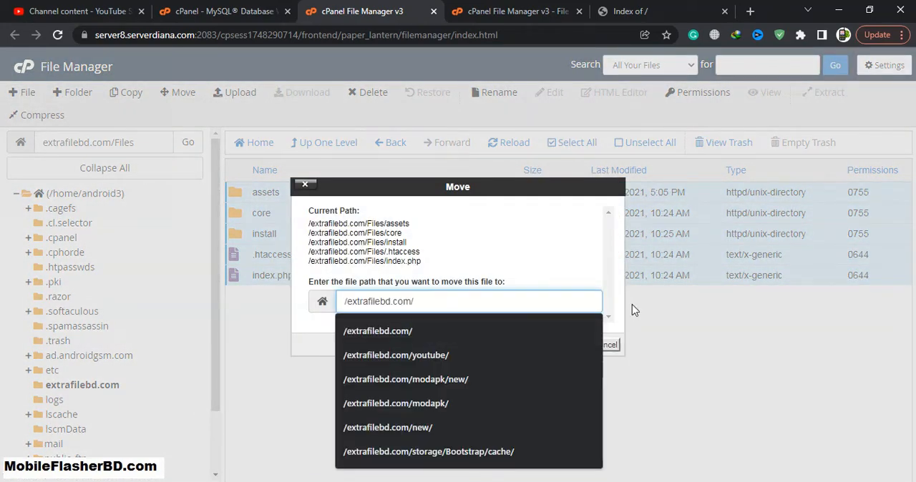
pyautogui.click(571, 345)
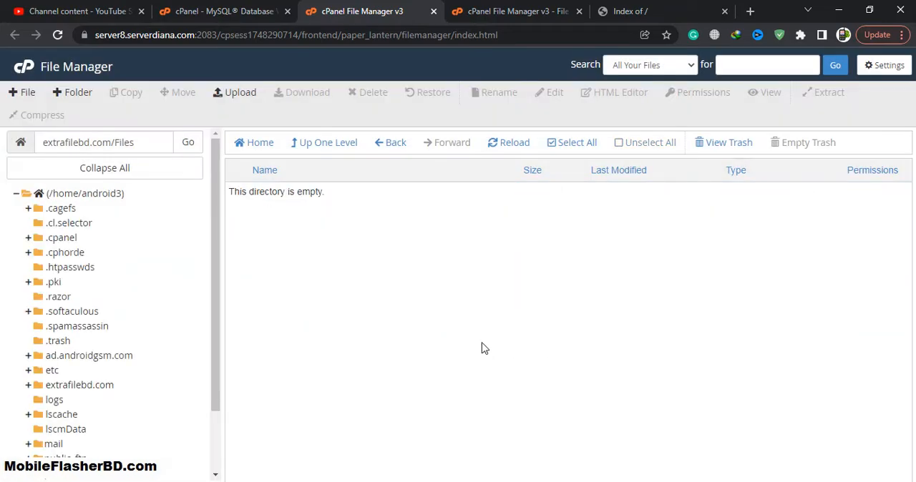
pyautogui.click(80, 385)
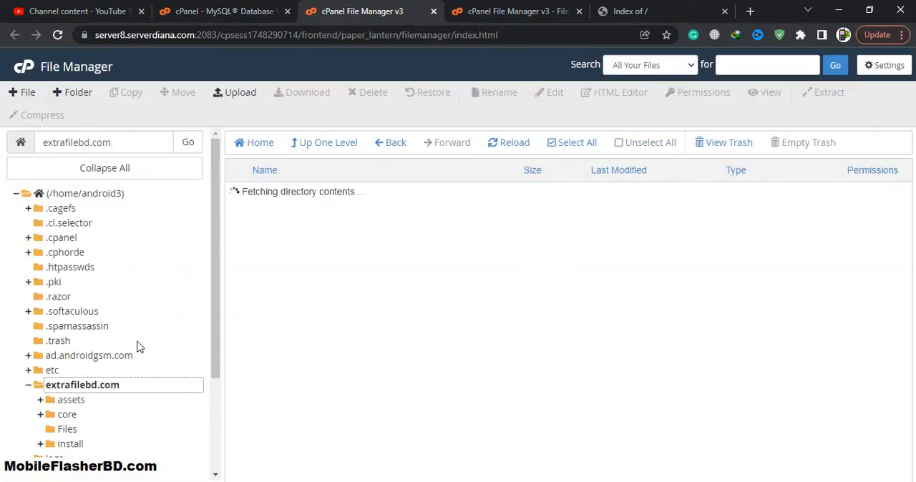
# Examine the extrafilebd.com site page to see how the uploaded script loads
pyautogui.click(630, 11)
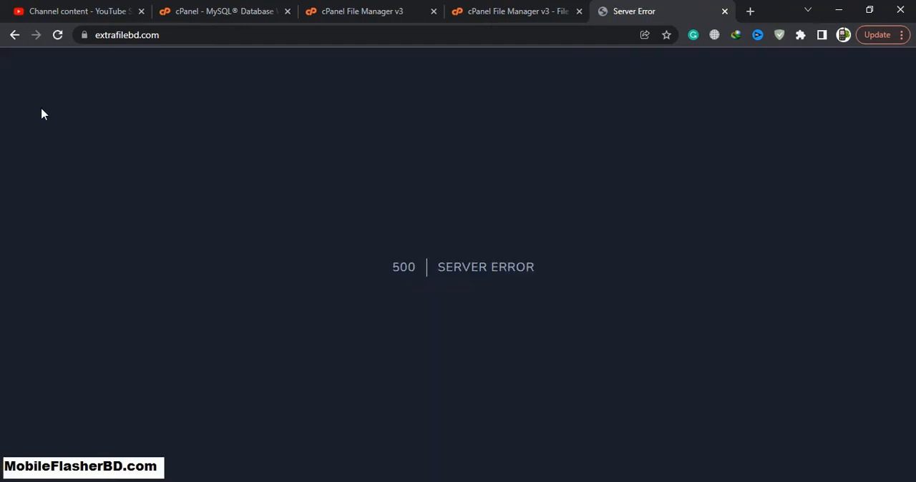
pyautogui.moveTo(357, 277); pyautogui.dragTo(599, 272)
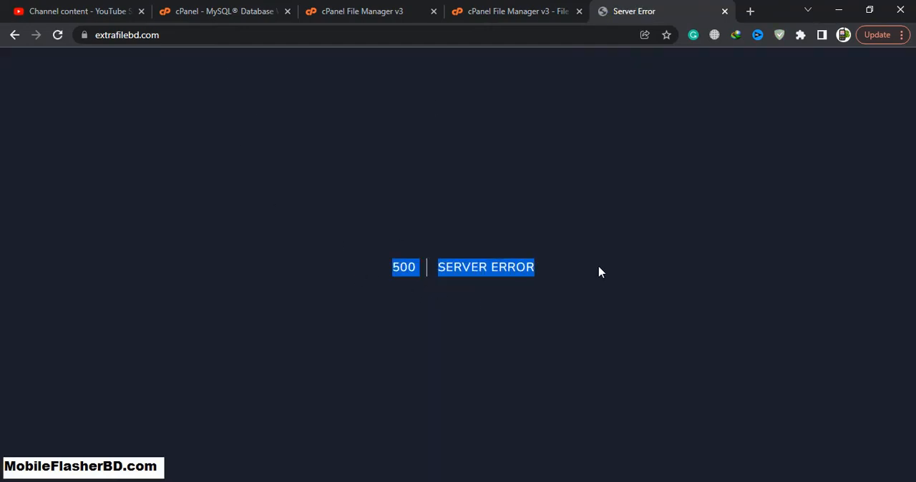
pyautogui.click(527, 266)
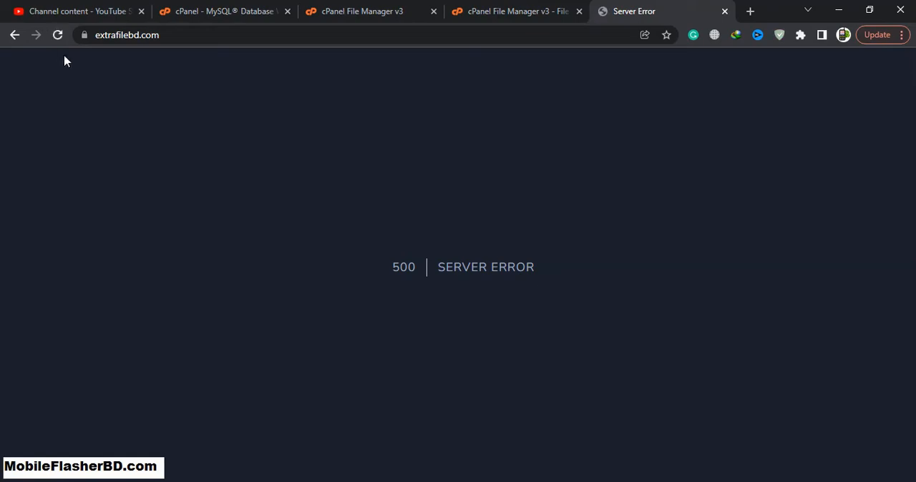
pyautogui.moveTo(576, 264); pyautogui.dragTo(328, 255)
pyautogui.click(402, 124)
pyautogui.click(484, 5)
# Inspect the .htaccess file's permissions and the File Manager's hidden-file preference without changing them, and reopen the extrafilebd.com folder
pyautogui.click(385, 8)
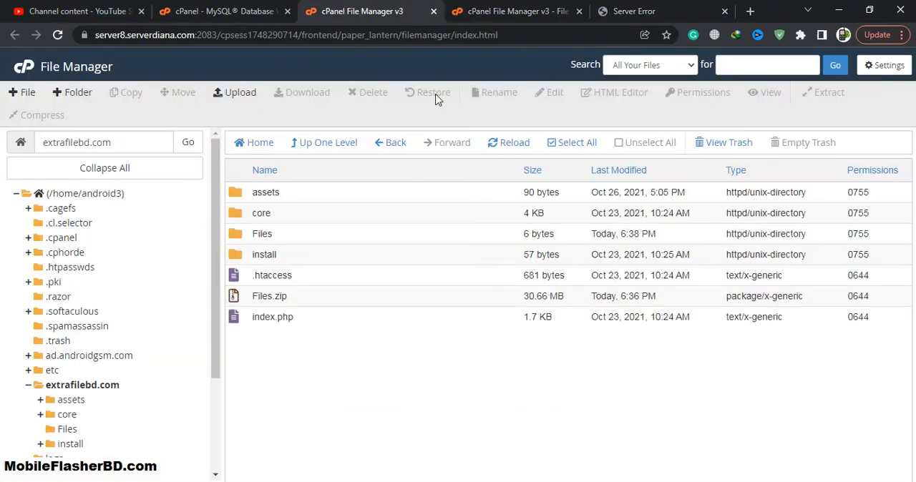
pyautogui.click(303, 320)
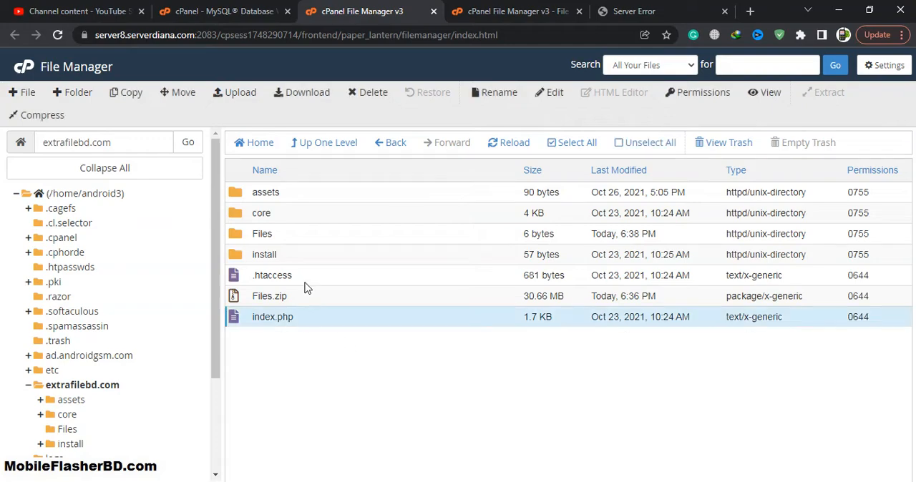
pyautogui.click(307, 285)
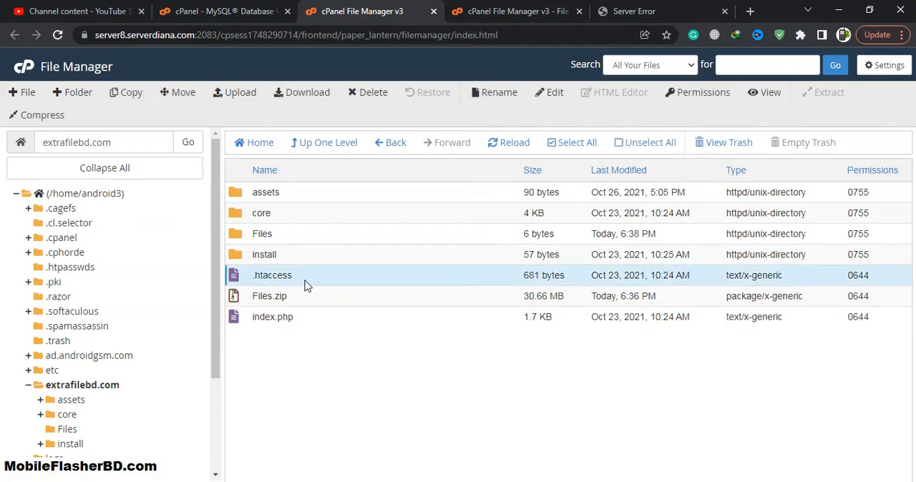
pyautogui.click(696, 97)
pyautogui.click(606, 362)
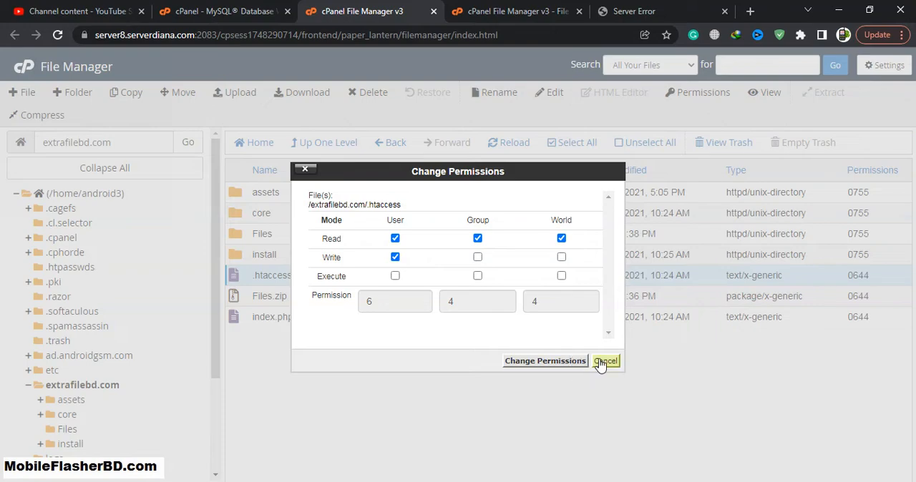
pyautogui.click(886, 66)
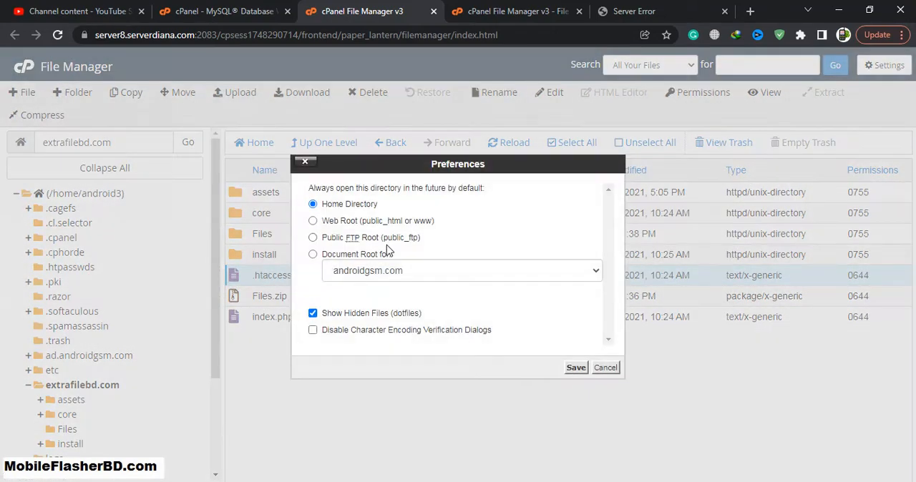
pyautogui.click(605, 368)
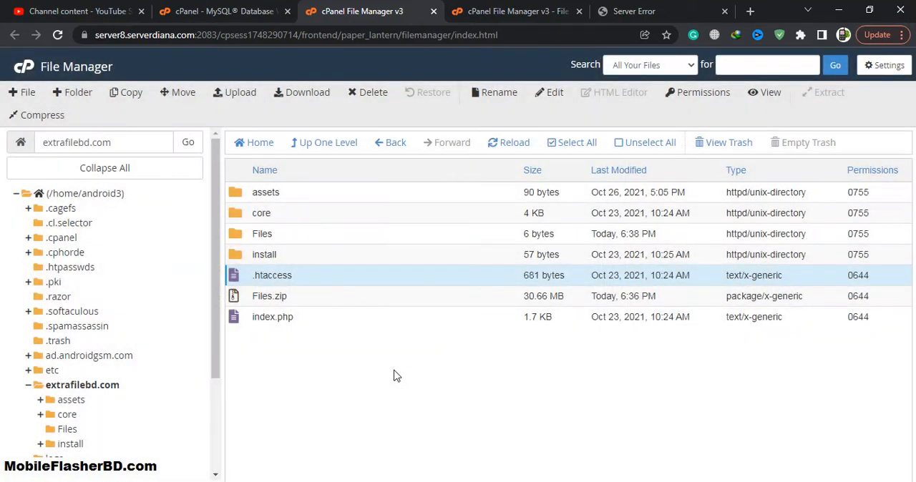
pyautogui.click(97, 392)
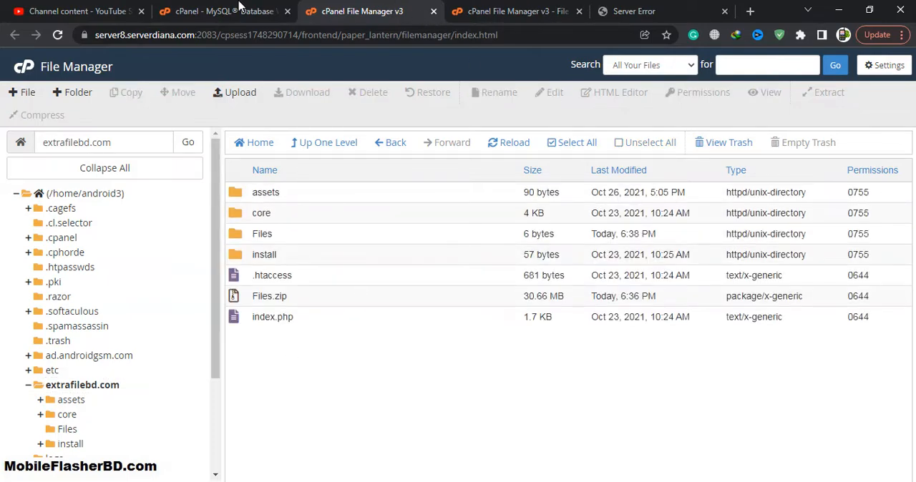
# Return to the cPanel home page, search for php and open the PHP Selector
pyautogui.click(240, 8)
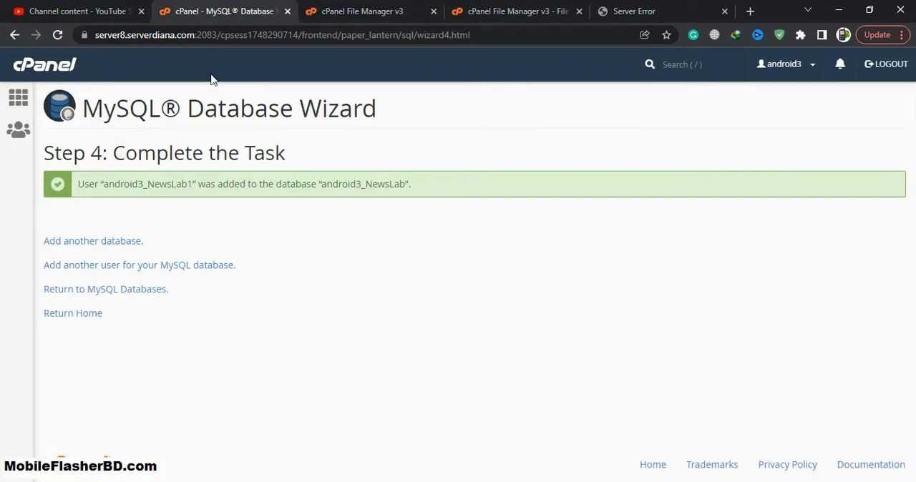
pyautogui.click(91, 311)
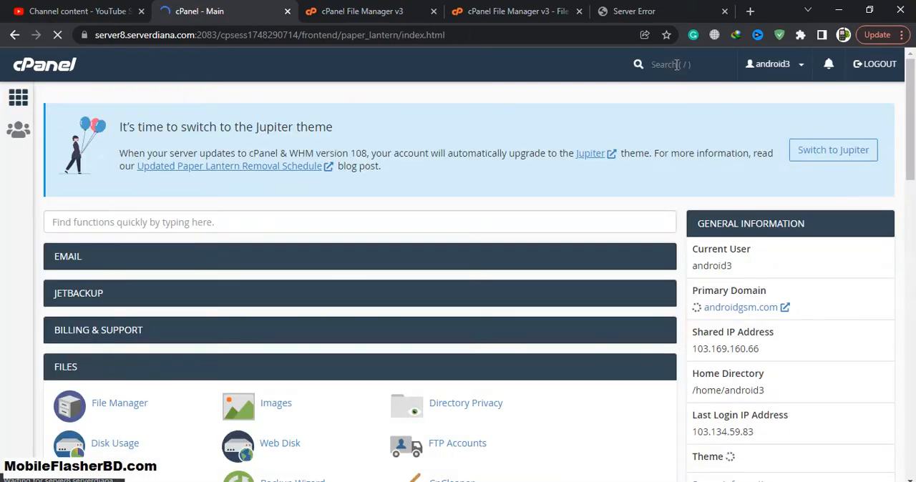
pyautogui.click(676, 65)
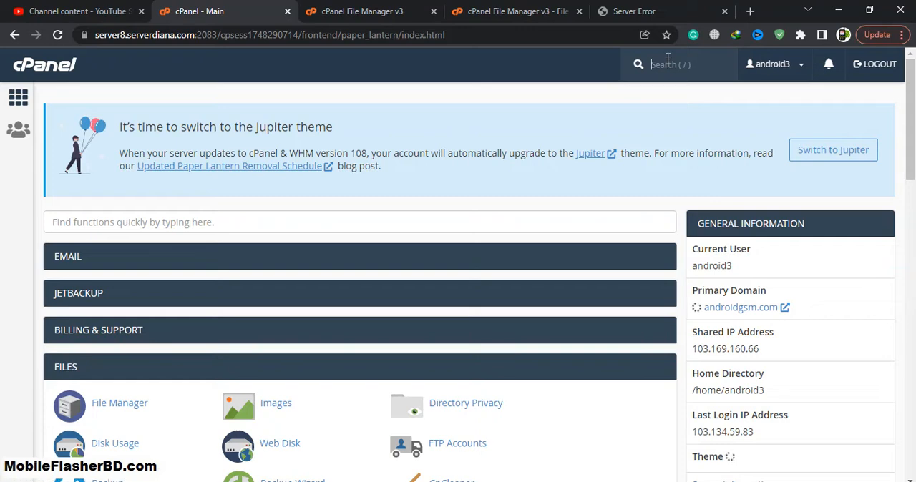
pyautogui.write('hp')
pyautogui.click(675, 150)
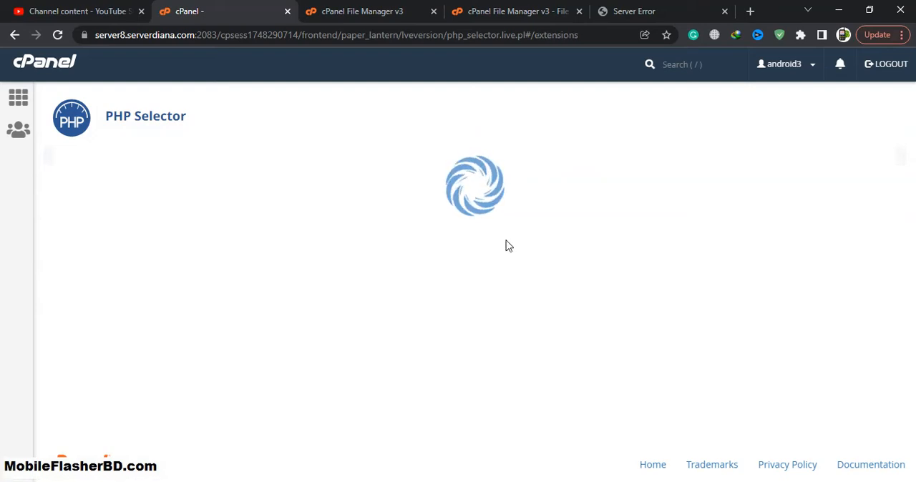
# Select 7.4 as the PHP version for the account
pyautogui.scroll(-1, 380, 251)
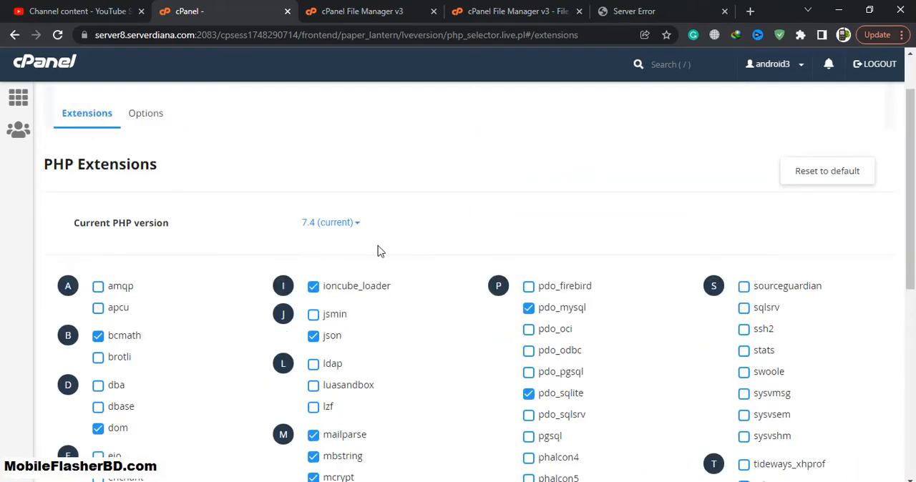
pyautogui.click(342, 224)
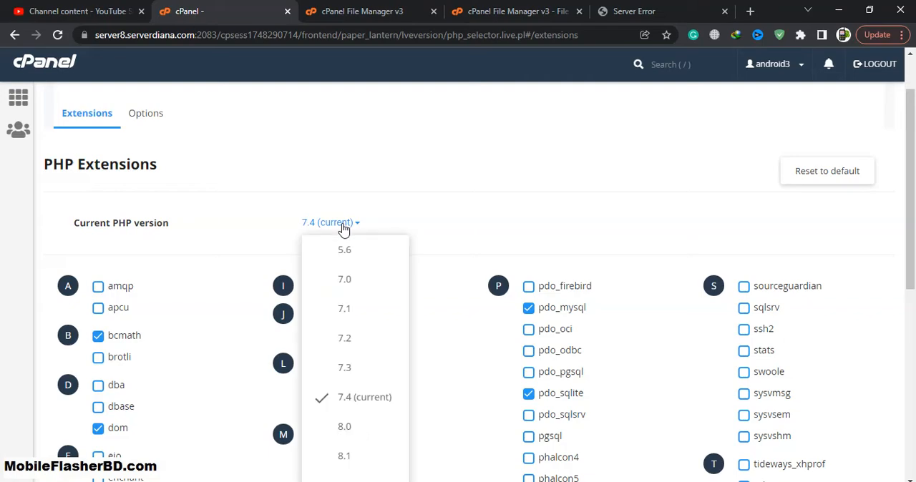
pyautogui.click(356, 405)
# Look through extrafilebd.com's install folder for database.sql, and return to the PHP Selector page
pyautogui.click(523, 10)
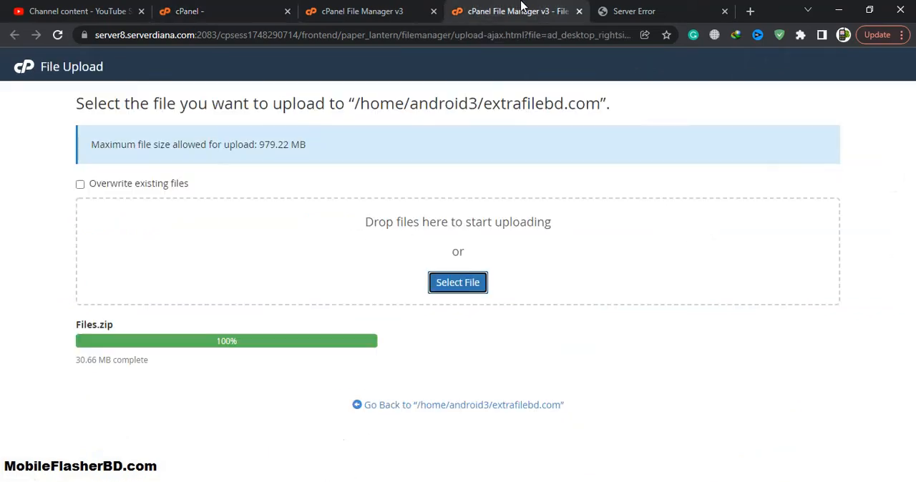
pyautogui.click(410, 7)
pyautogui.doubleClick(327, 256)
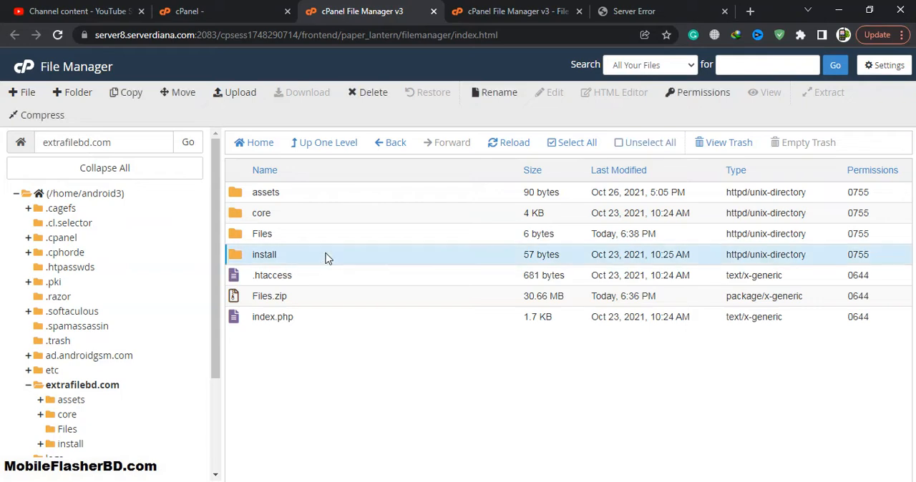
pyautogui.doubleClick(343, 198)
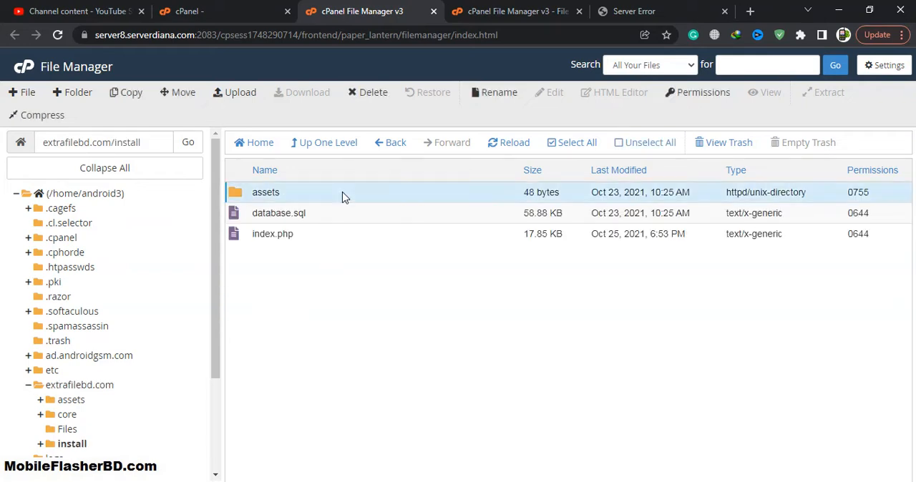
pyautogui.click(332, 145)
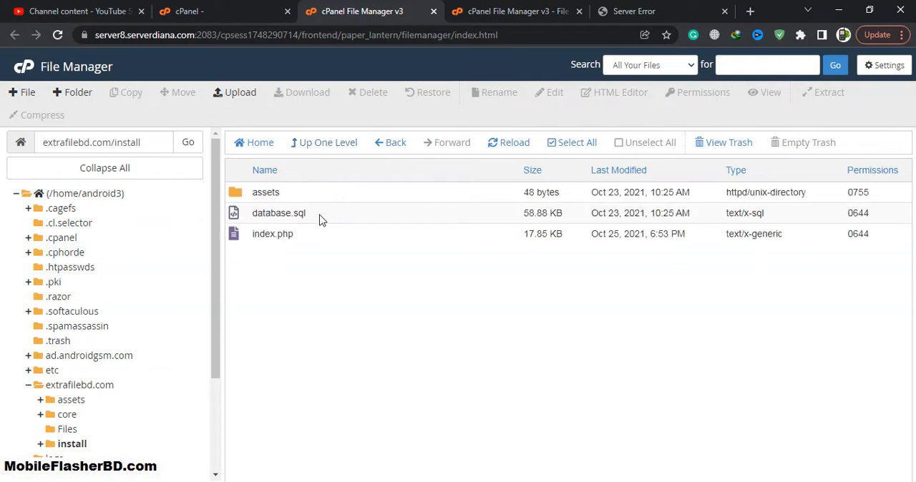
pyautogui.click(320, 219)
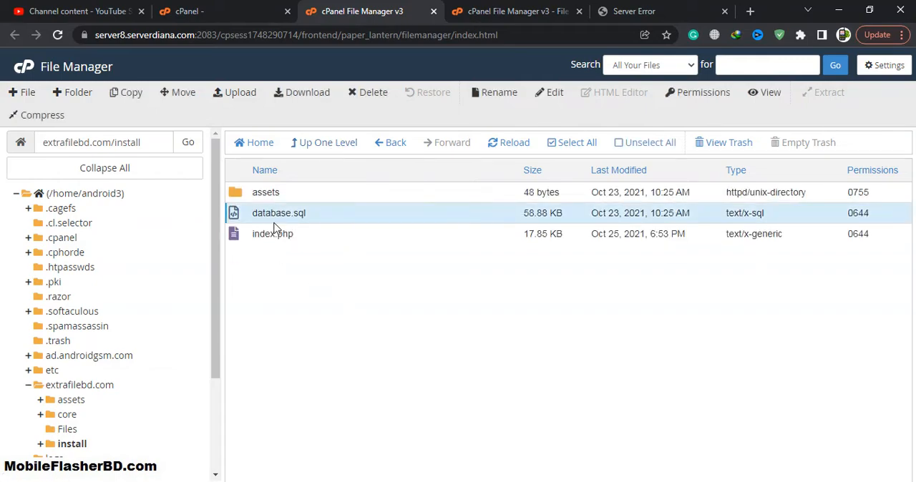
pyautogui.click(248, 14)
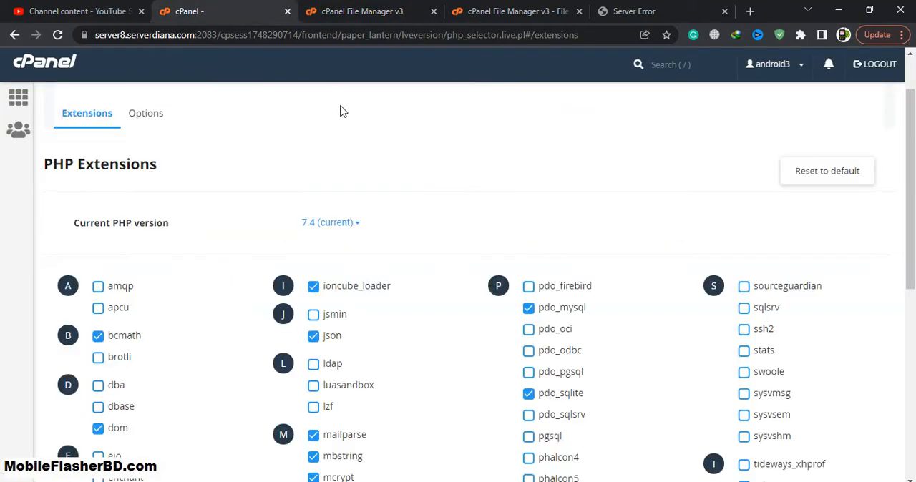
# Leave the PHP Selector, return to the cPanel home page and open phpMyAdmin
pyautogui.click(10, 37)
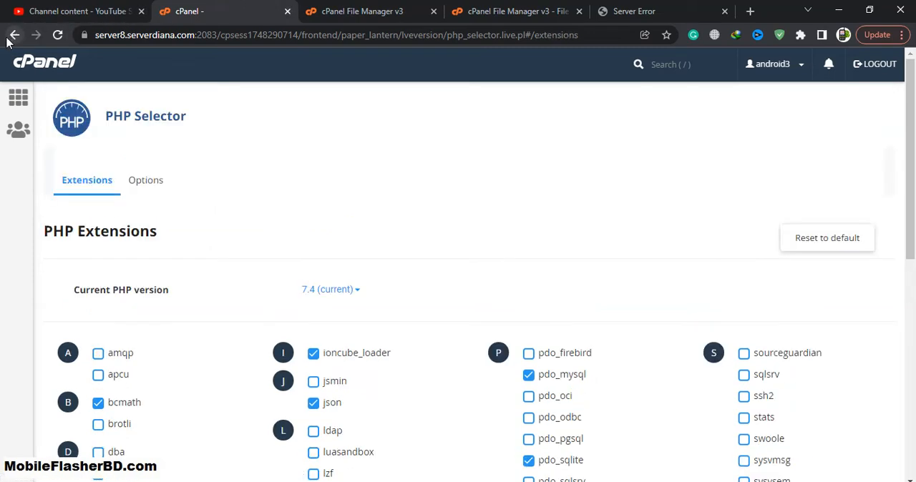
pyautogui.click(15, 37)
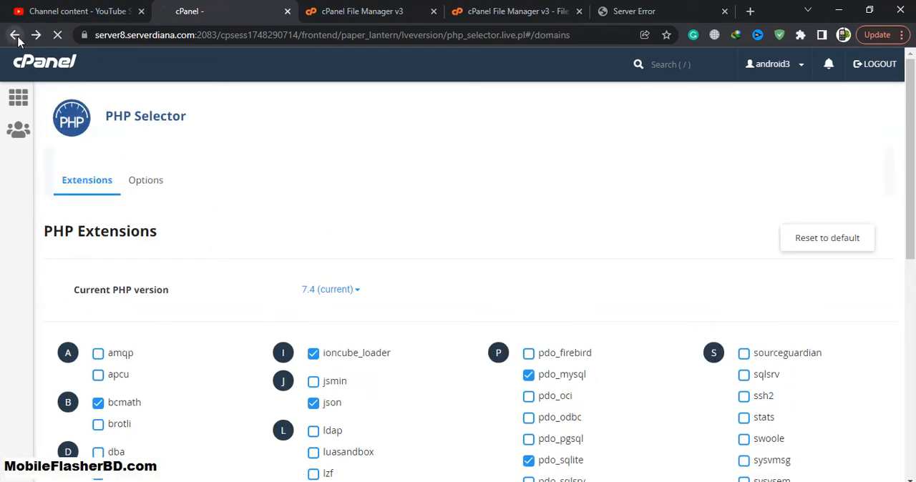
pyautogui.click(48, 66)
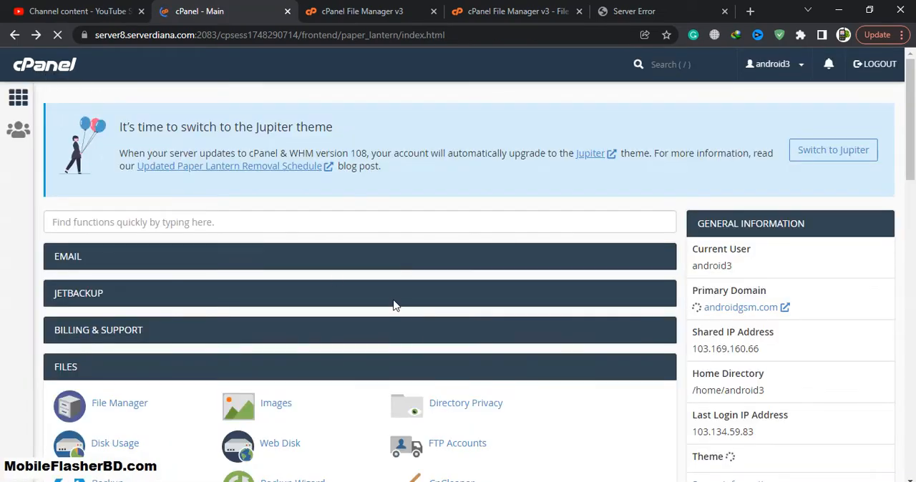
pyautogui.scroll(-5, 392, 305)
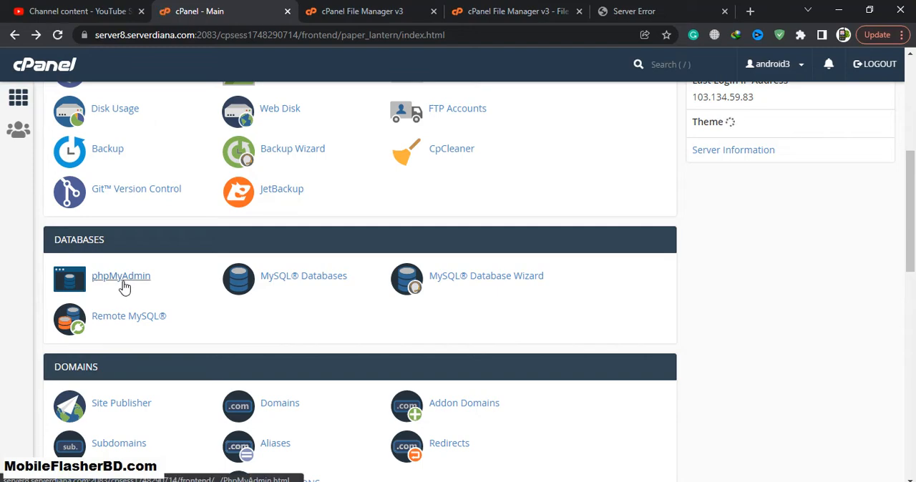
pyautogui.click(122, 278)
# Copy database.sql from the local NewsLab v1.1 Nulled Files/install folder to the desktop
pyautogui.click(870, 9)
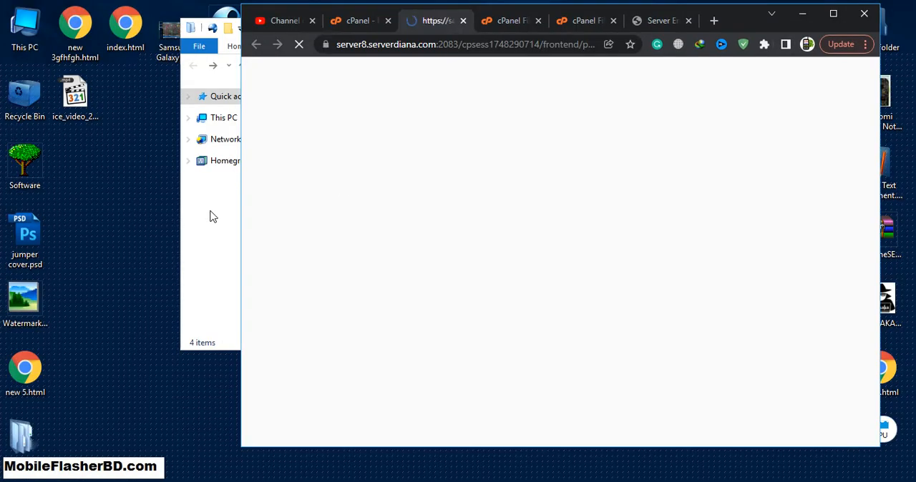
pyautogui.click(210, 215)
pyautogui.click(401, 157)
pyautogui.doubleClick(401, 157)
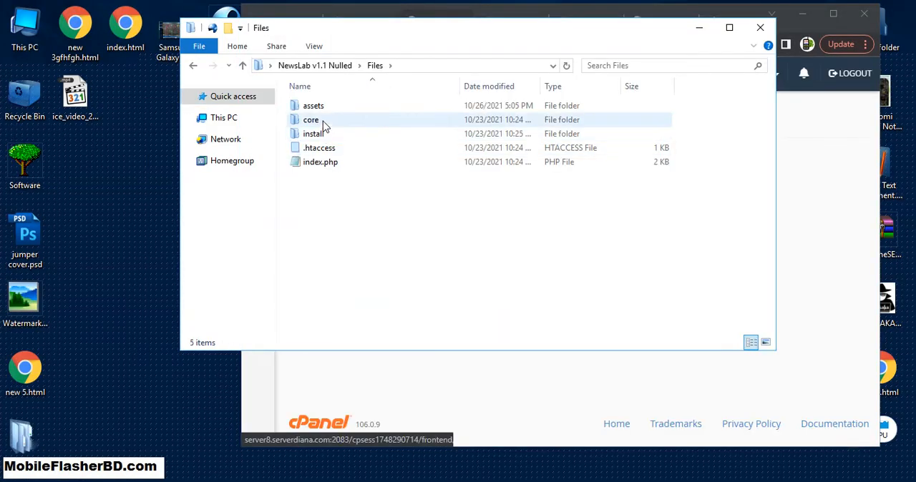
pyautogui.doubleClick(311, 138)
pyautogui.moveTo(324, 120); pyautogui.dragTo(390, 226)
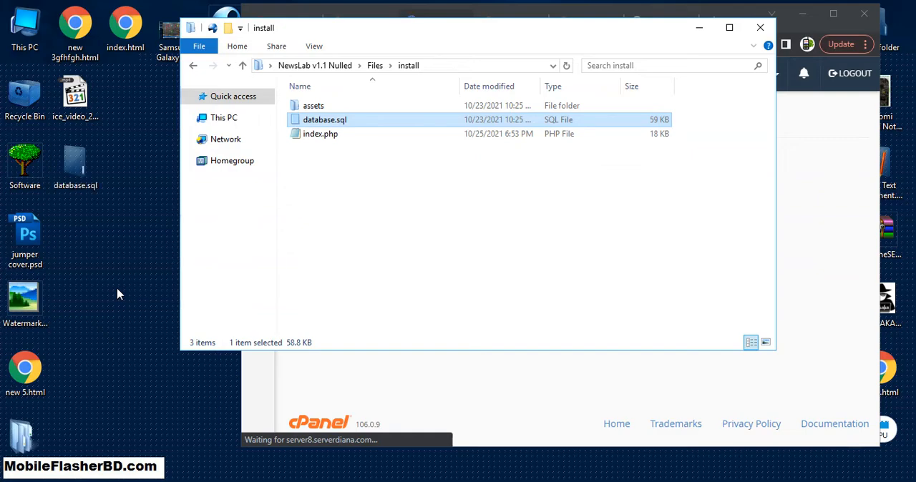
pyautogui.click(699, 27)
# Select the android3_NewsLab database in phpMyAdmin and open its import page
pyautogui.click(833, 15)
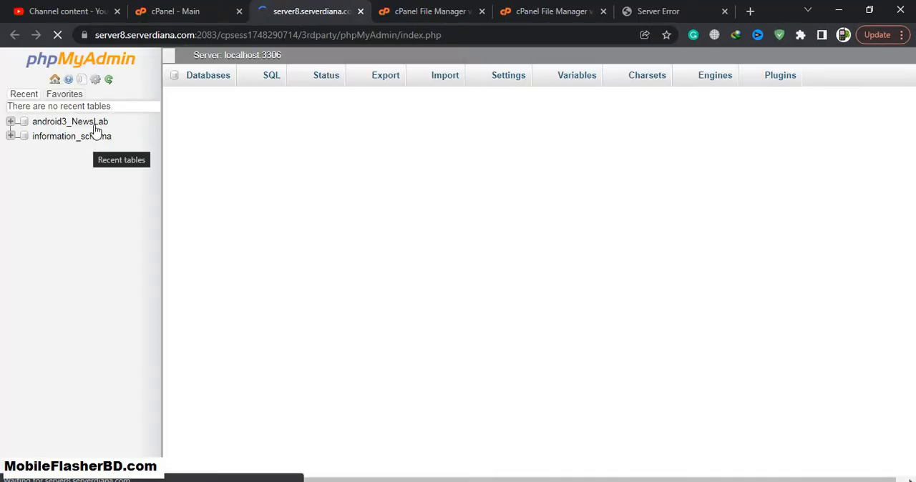
pyautogui.click(69, 123)
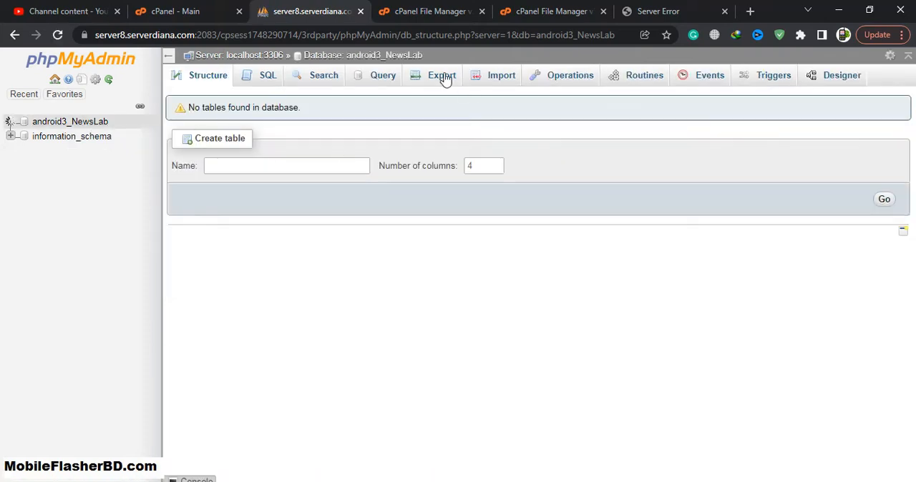
pyautogui.click(490, 83)
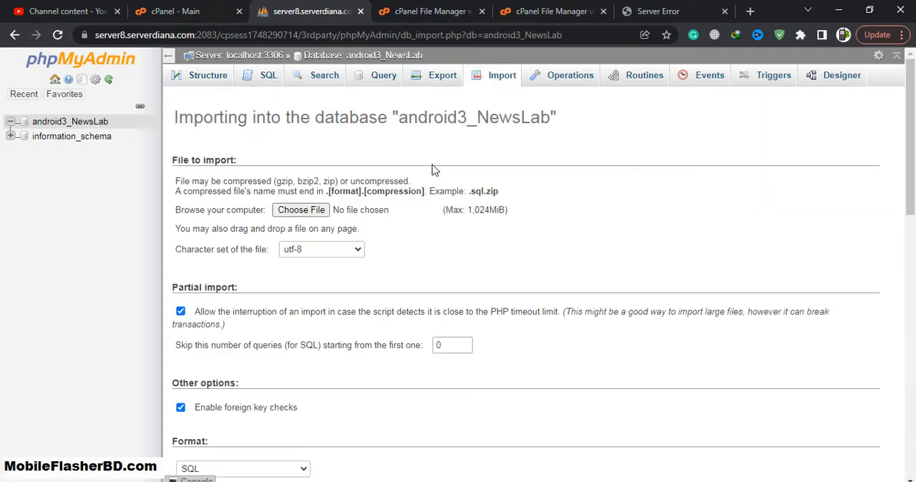
# Import database.sql from the Desktop into the android3_NewsLab database in SQL format, keeping the default import options
pyautogui.click(319, 215)
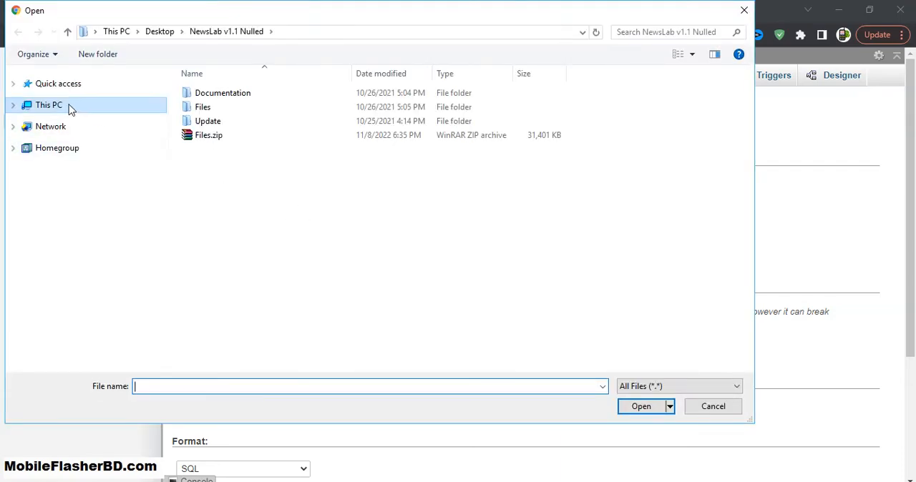
pyautogui.click(71, 107)
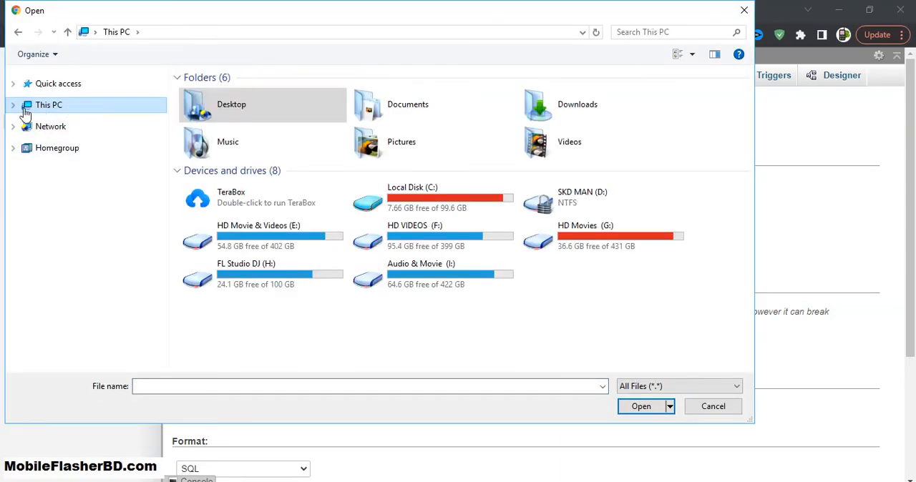
pyautogui.click(13, 106)
pyautogui.click(55, 121)
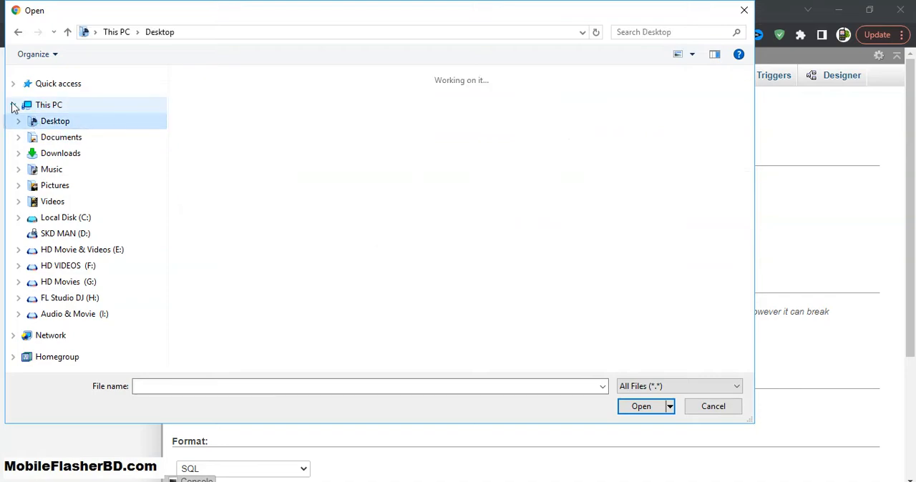
pyautogui.click(12, 105)
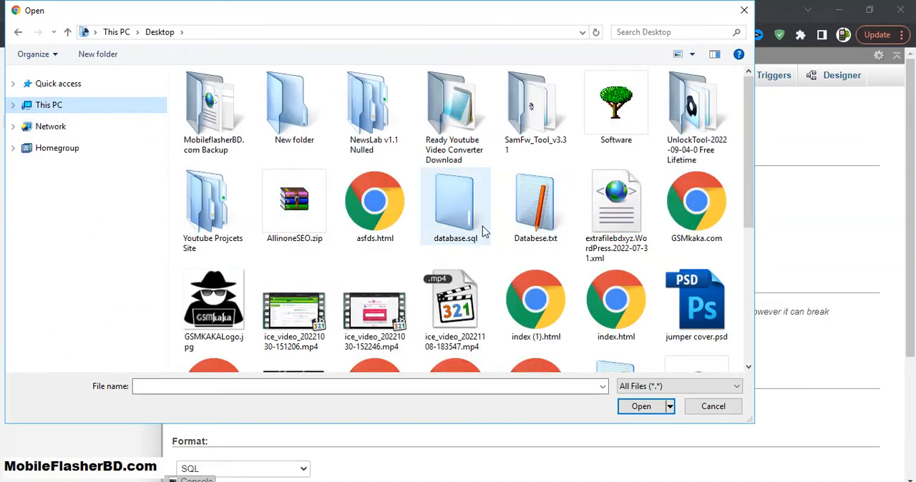
pyautogui.doubleClick(452, 227)
pyautogui.scroll(-3, 319, 315)
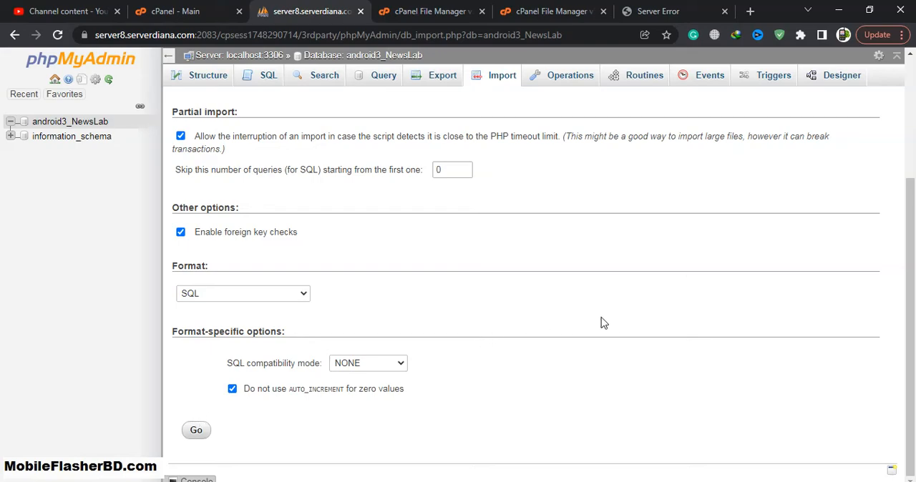
pyautogui.scroll(3, 601, 323)
pyautogui.scroll(-3, 492, 268)
pyautogui.click(208, 433)
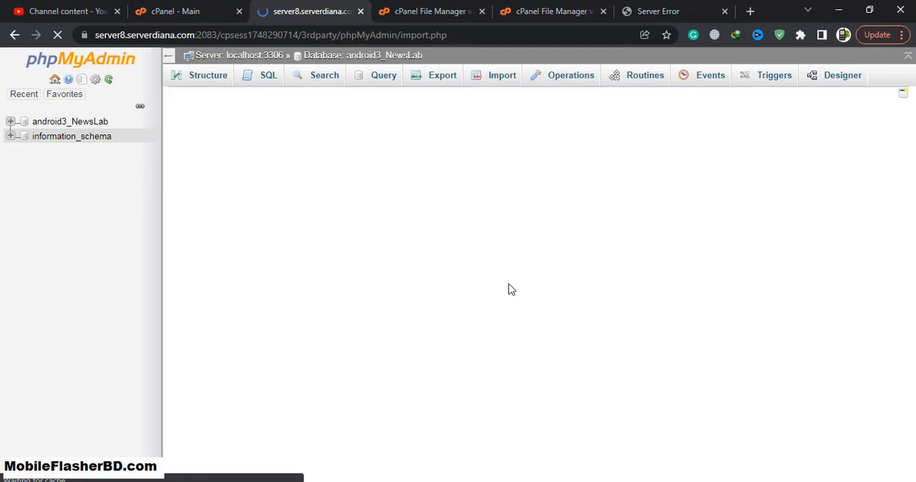
# Reload extrafilebd.com to check the site, and return to phpMyAdmin to view the android3_NewsLab database's structure
pyautogui.click(651, 11)
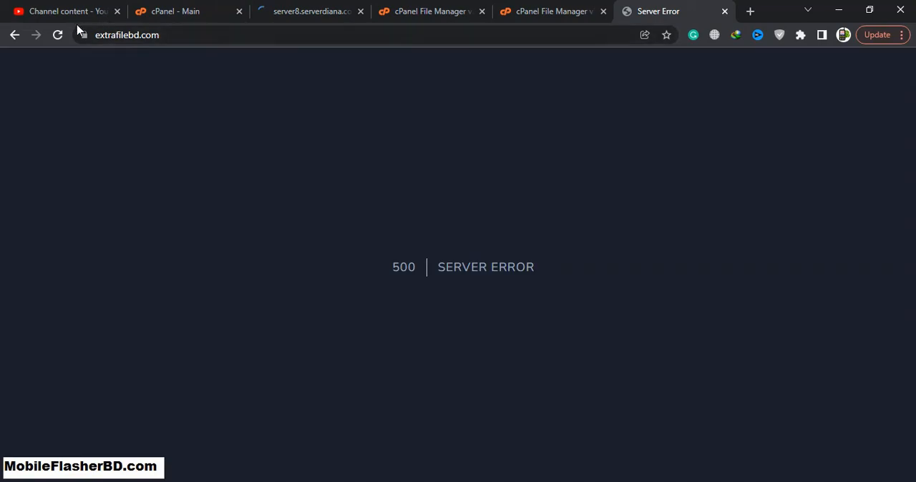
pyautogui.click(57, 34)
pyautogui.click(57, 36)
pyautogui.click(303, 9)
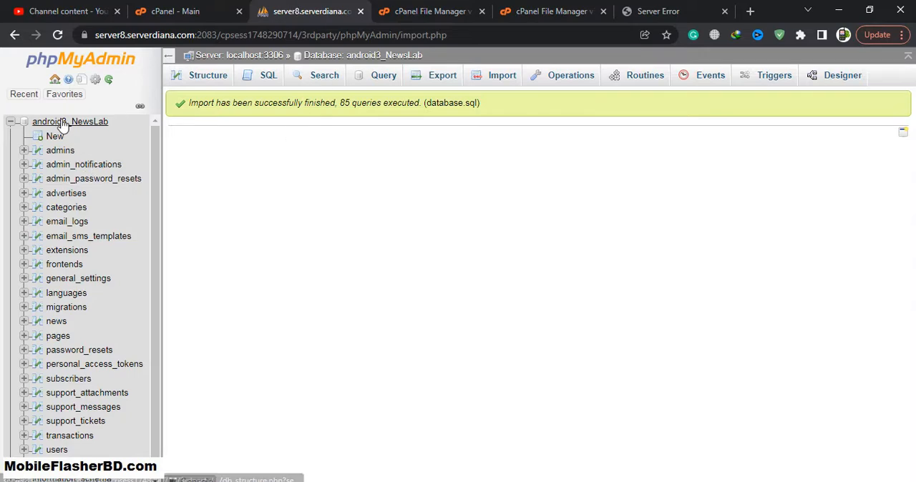
pyautogui.click(85, 125)
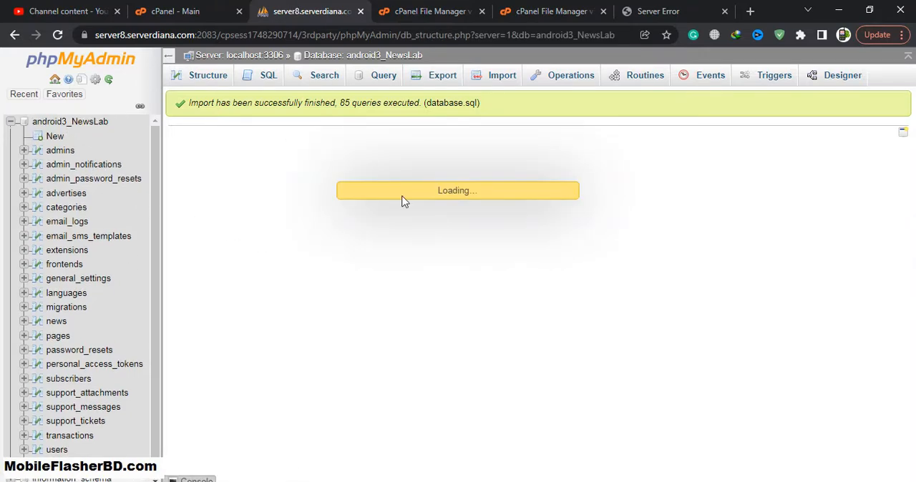
pyautogui.click(687, 6)
pyautogui.click(194, 35)
pyautogui.doubleClick(213, 33)
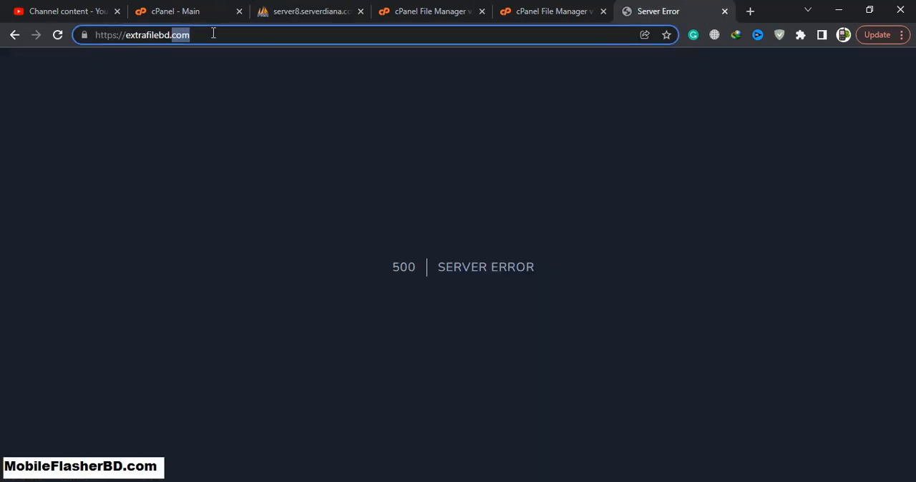
pyautogui.press('Right')
pyautogui.write('www.')
pyautogui.press('Return')
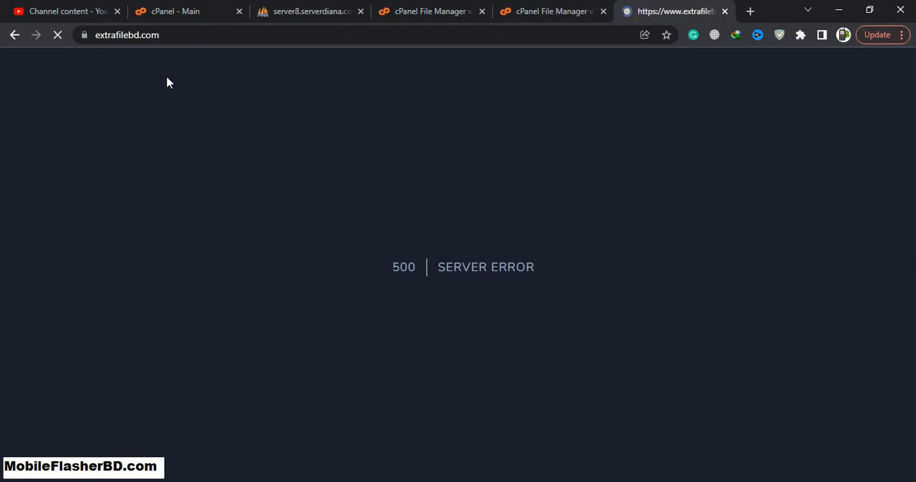
pyautogui.click(319, 39)
pyautogui.click(393, 38)
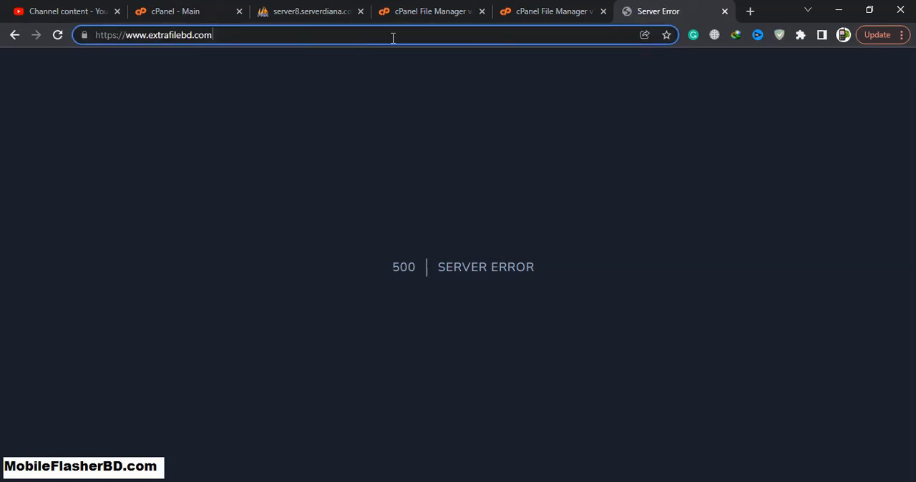
pyautogui.write('/ins')
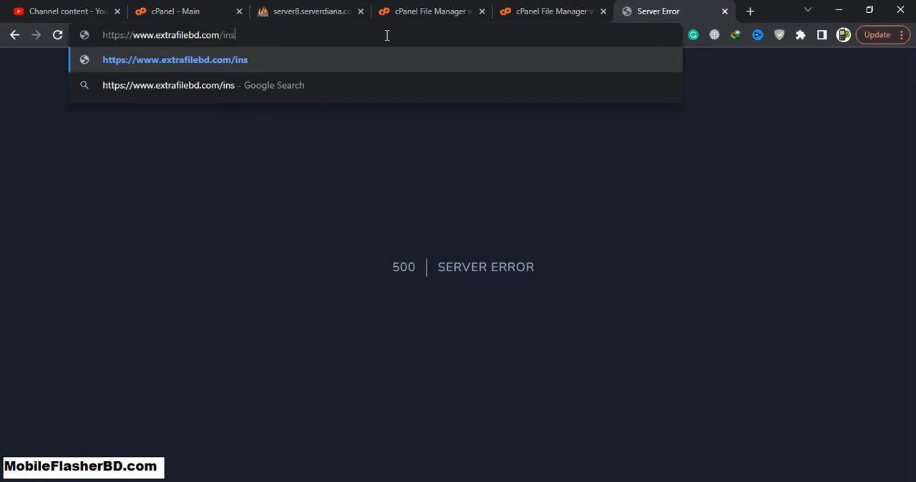
pyautogui.write('tall/')
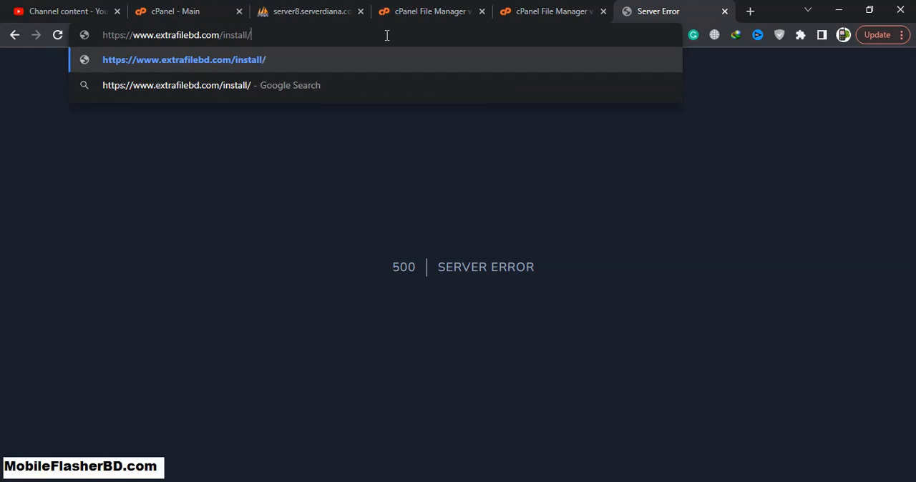
pyautogui.press('Return')
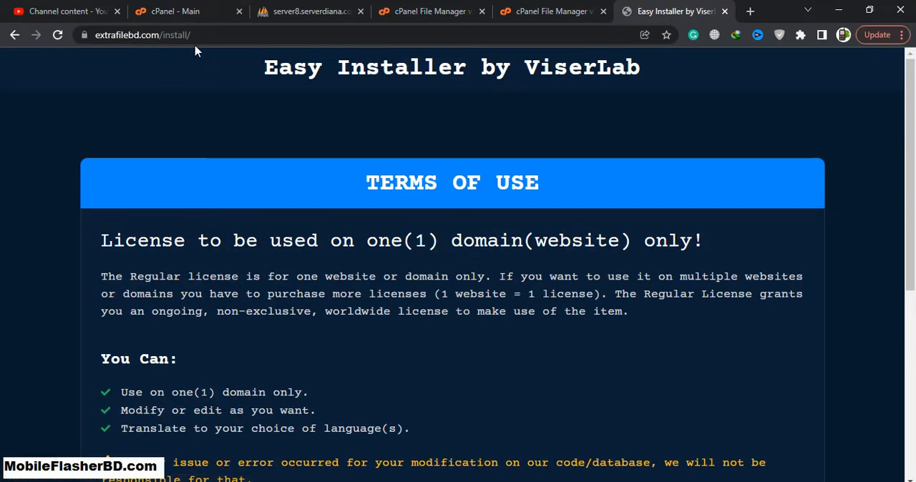
# Reload the installer page, read through its terms of use and agree to them
pyautogui.click(241, 34)
pyautogui.press('Return')
pyautogui.scroll(-4, 406, 202)
pyautogui.scroll(2, 515, 254)
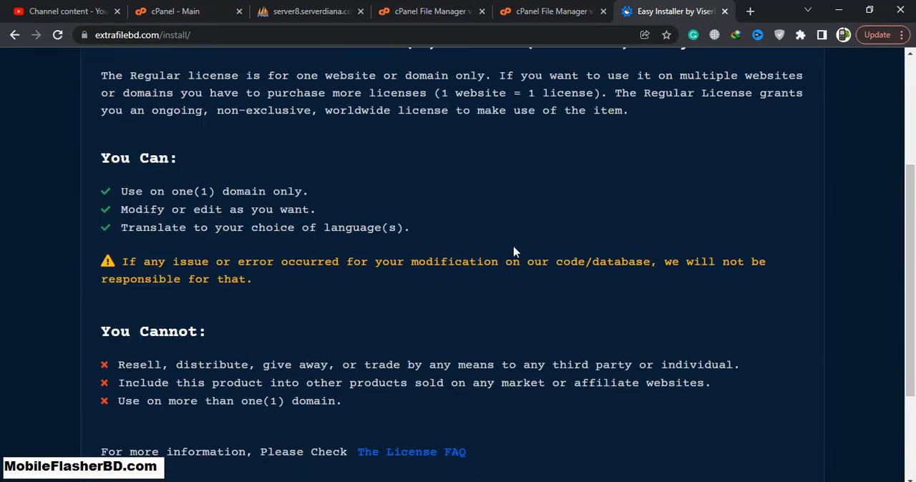
pyautogui.scroll(-3, 701, 401)
pyautogui.click(692, 378)
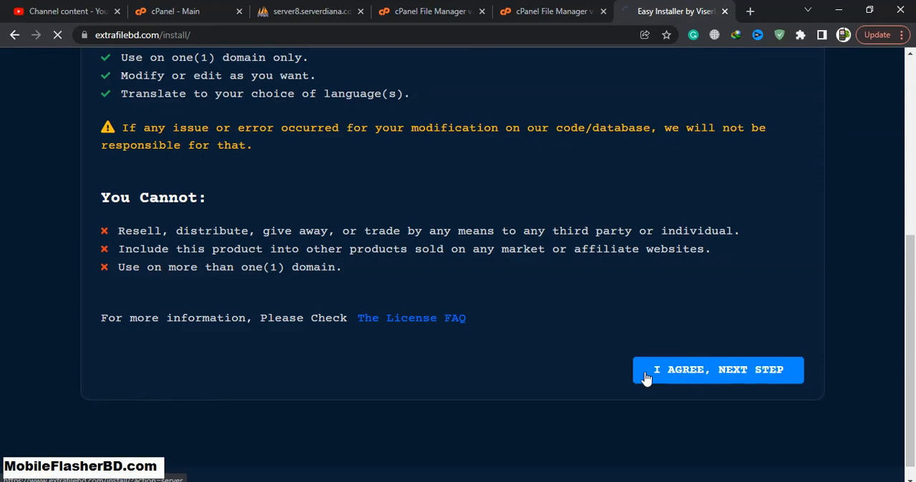
# Review the installer's server requirements list and continue to the file permissions step
pyautogui.scroll(-3, 357, 294)
pyautogui.scroll(-1, 347, 293)
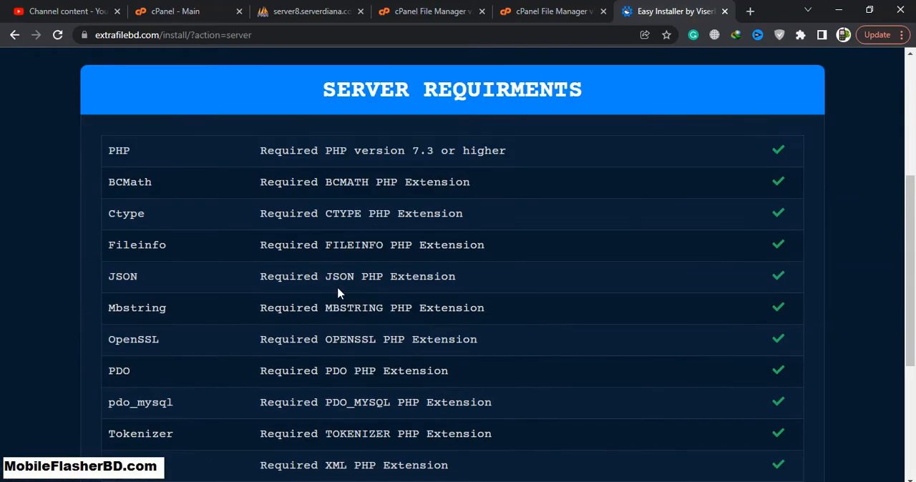
pyautogui.scroll(4, 294, 272)
pyautogui.scroll(-7, 447, 286)
pyautogui.scroll(-1, 447, 285)
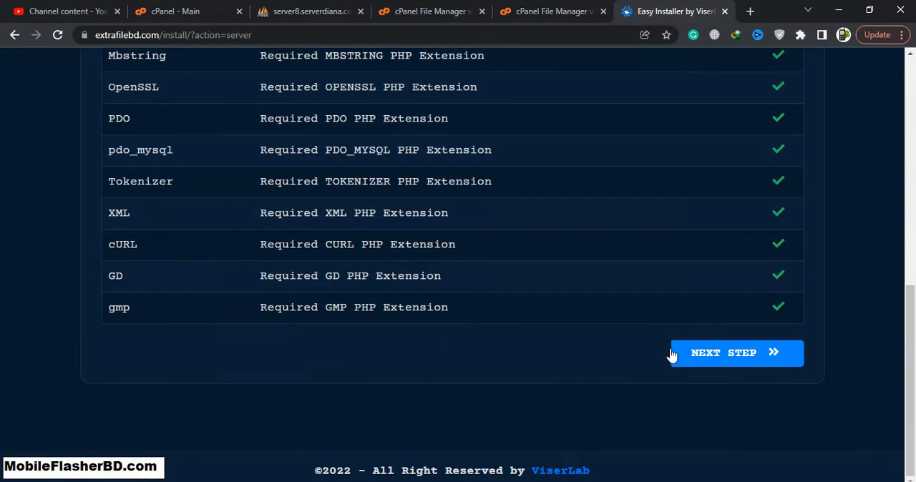
pyautogui.click(730, 354)
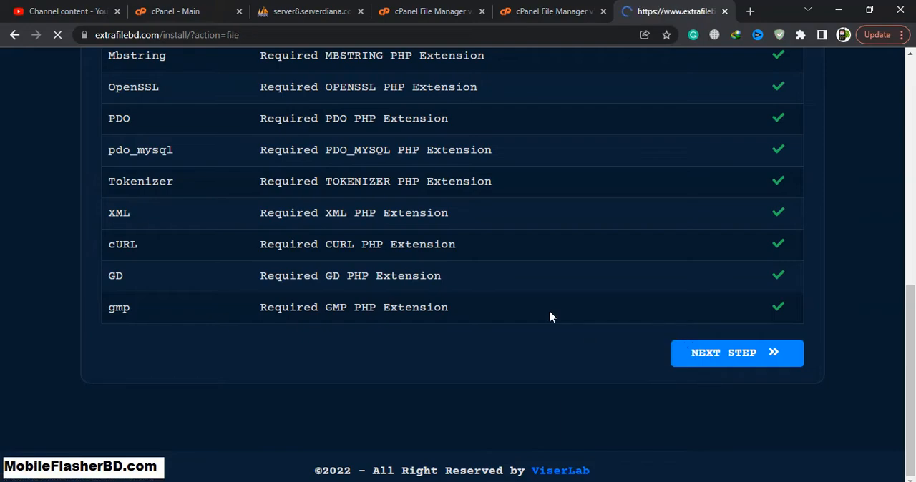
# Check the installer's file permissions list for folders that do not meet the required permission
pyautogui.scroll(-1, 399, 258)
pyautogui.scroll(-1, 399, 257)
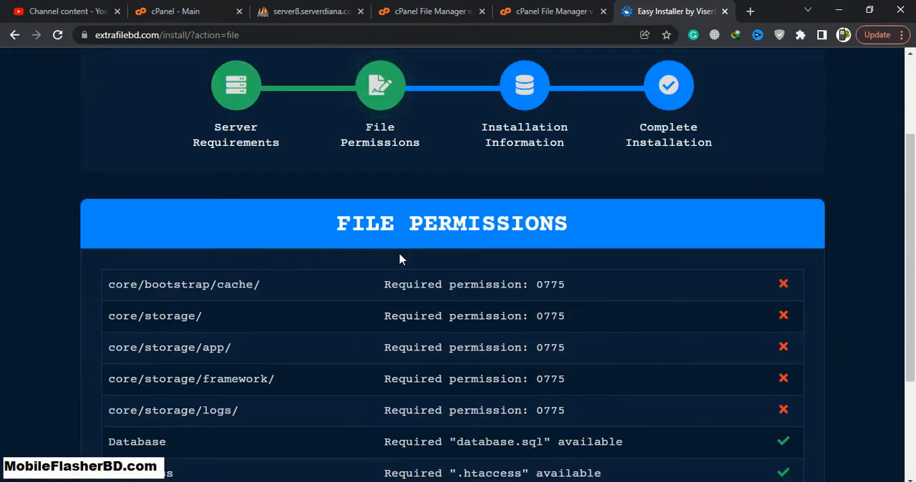
pyautogui.scroll(-1, 372, 288)
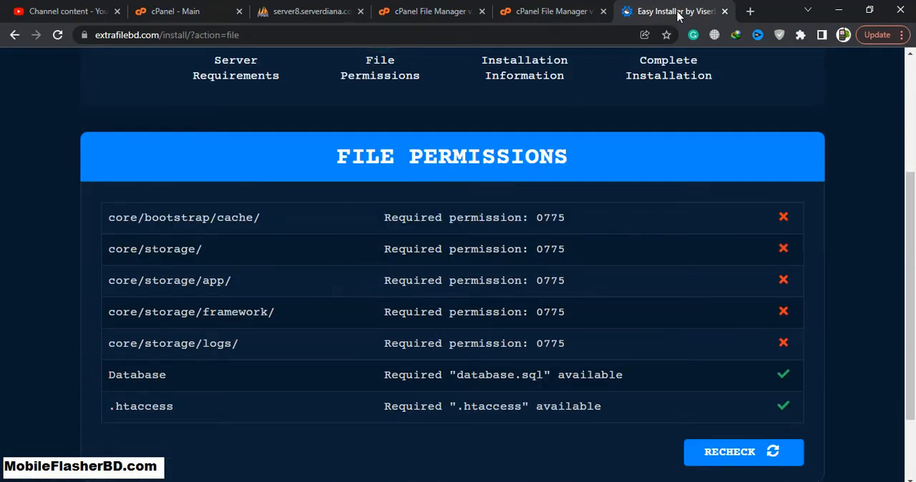
# Move the installer page into its own window, arrange it beside the cPanel window, and bring up the File Manager
pyautogui.moveTo(671, 6); pyautogui.dragTo(713, 57)
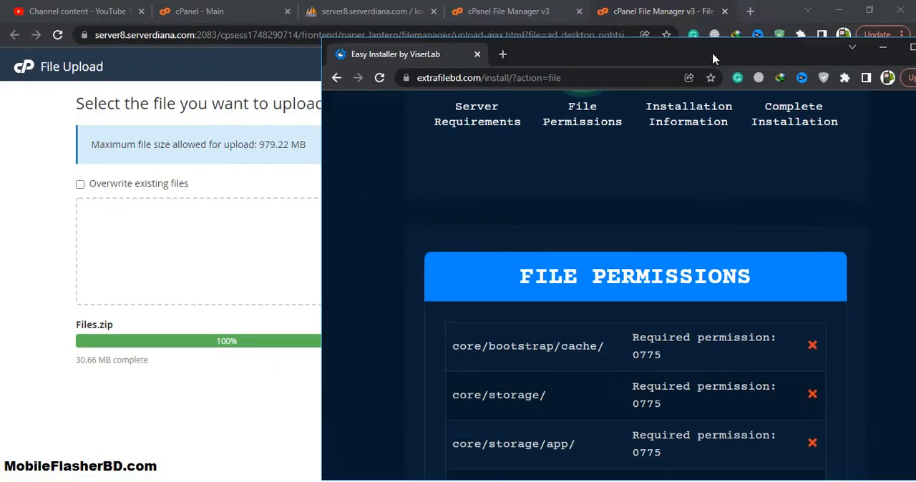
pyautogui.doubleClick(767, 7)
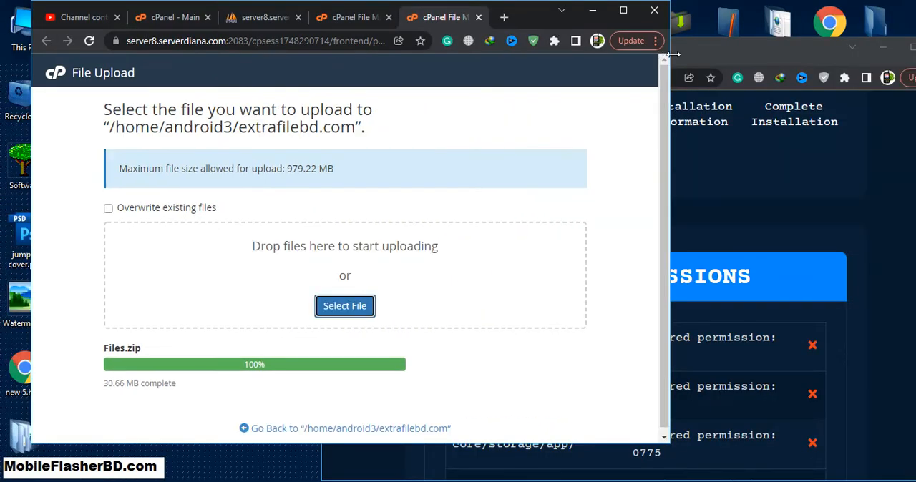
pyautogui.moveTo(671, 60); pyautogui.dragTo(596, 58)
pyautogui.moveTo(456, 17); pyautogui.dragTo(403, 32)
pyautogui.moveTo(600, 55); pyautogui.dragTo(657, 42)
pyautogui.click(231, 34)
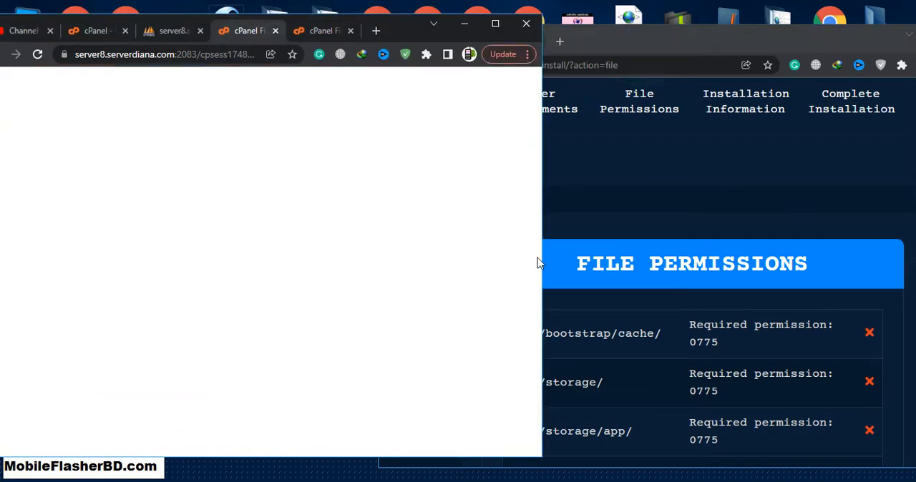
# Shift the installer window aside so its permission list is readable and open the core folder of extrafilebd.com in the File Manager
pyautogui.click(243, 258)
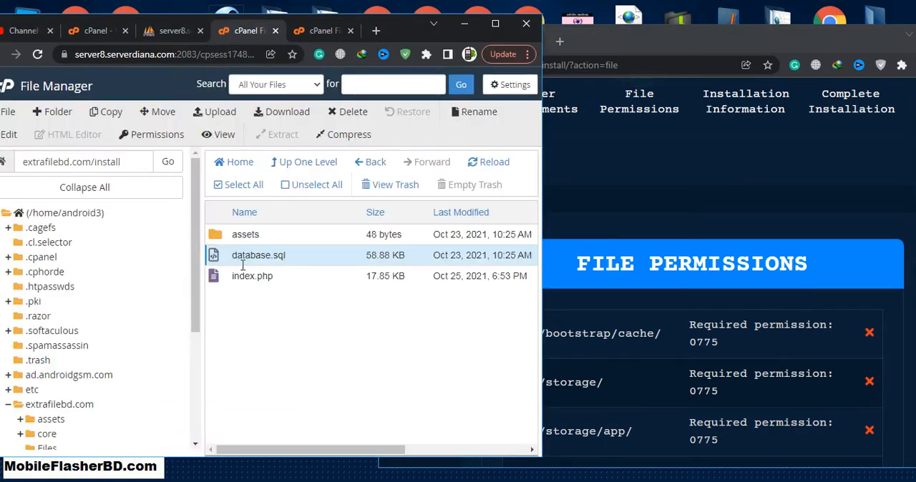
pyautogui.click(58, 404)
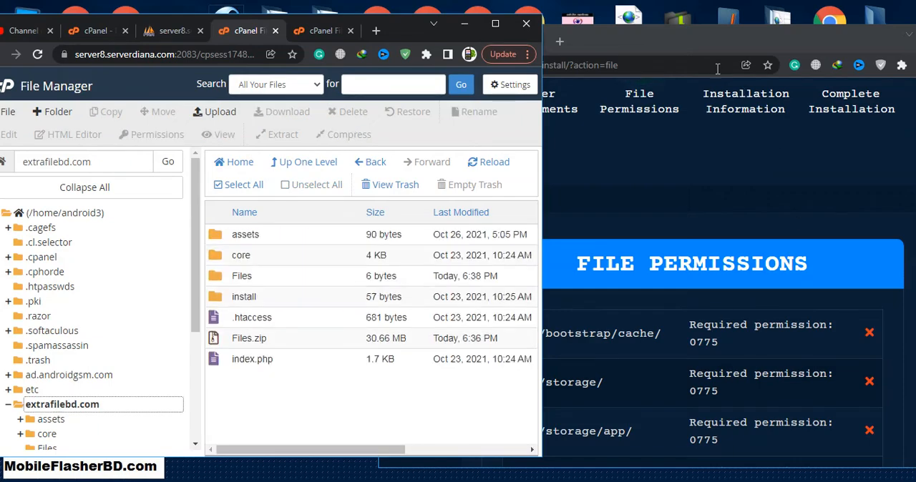
pyautogui.click(718, 45)
pyautogui.click(267, 262)
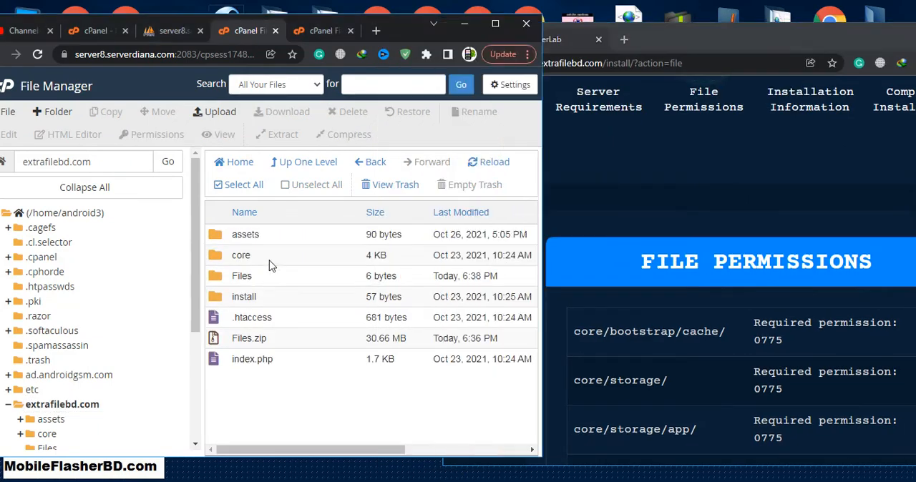
pyautogui.doubleClick(269, 261)
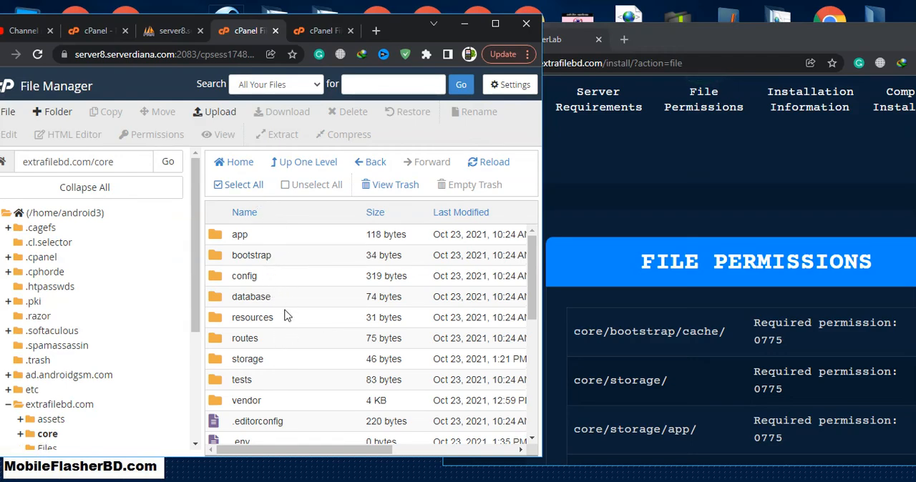
# Give the bootstrap folder in core write permission for group and world in addition to the user
pyautogui.click(317, 258)
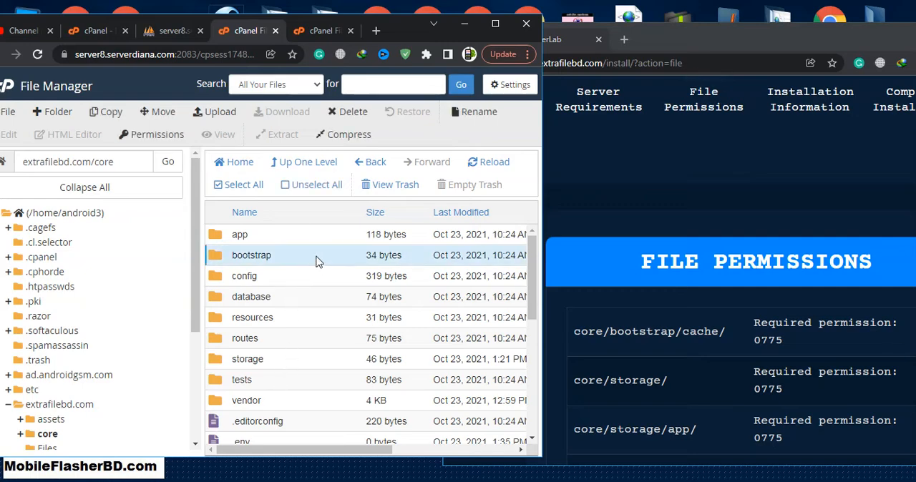
pyautogui.click(173, 139)
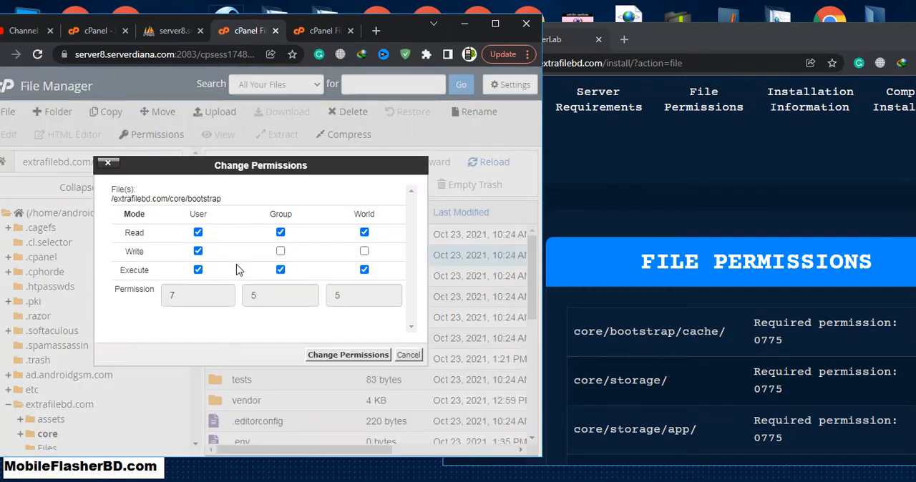
pyautogui.click(280, 251)
pyautogui.click(365, 251)
pyautogui.click(350, 355)
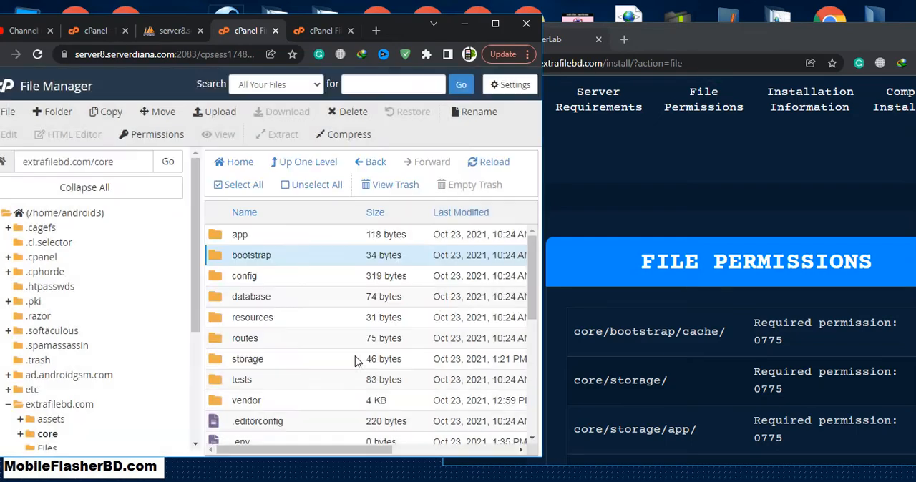
# Inside the bootstrap folder, add group and world write permission to the cache folder
pyautogui.doubleClick(310, 260)
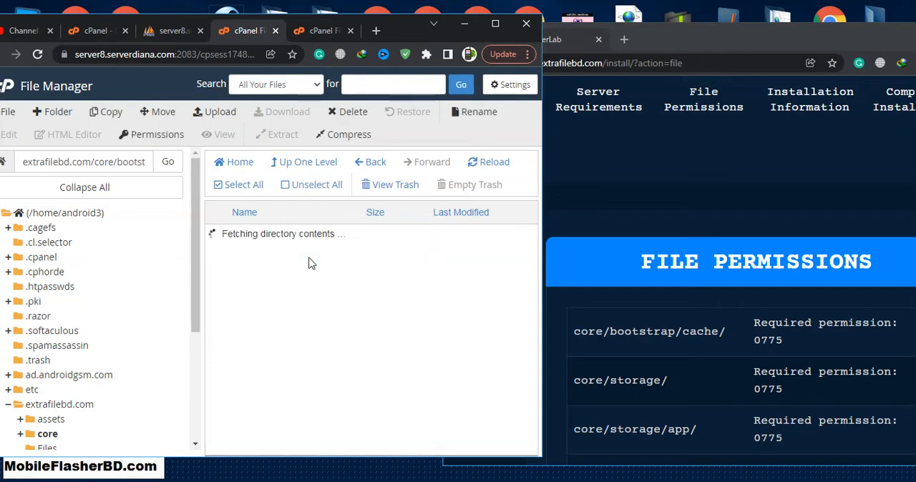
pyautogui.click(281, 237)
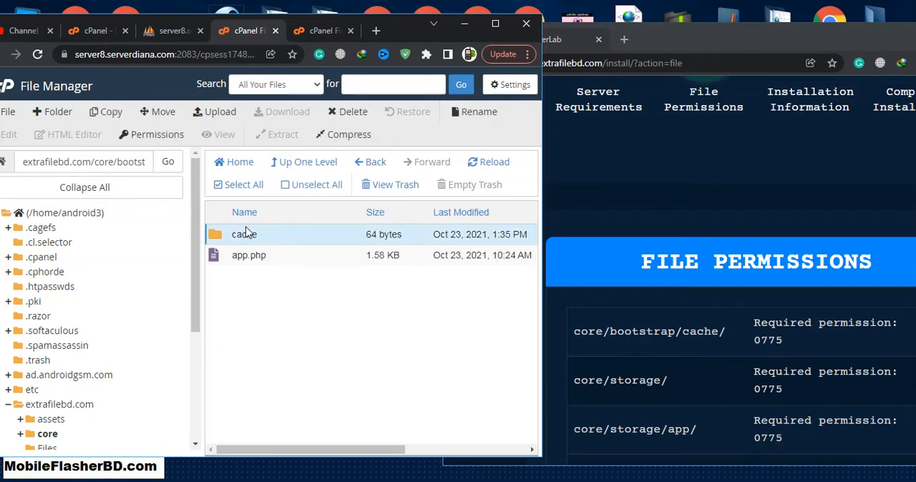
pyautogui.click(151, 134)
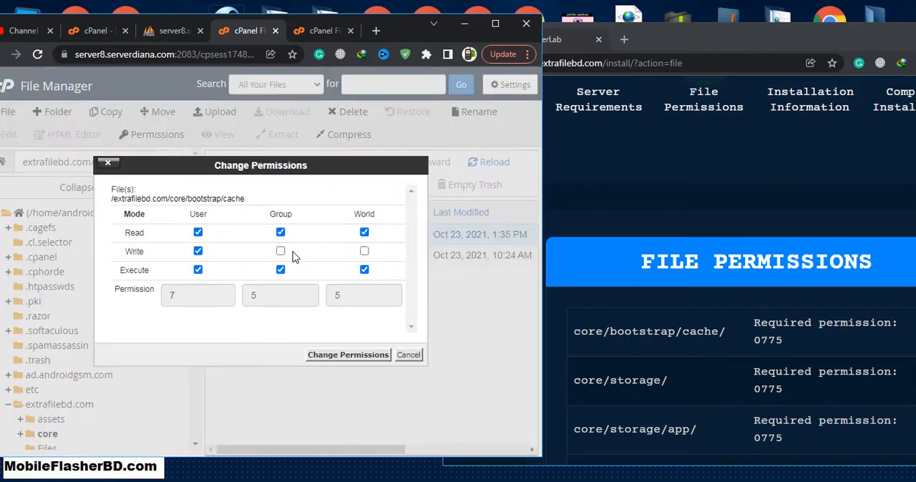
pyautogui.click(280, 251)
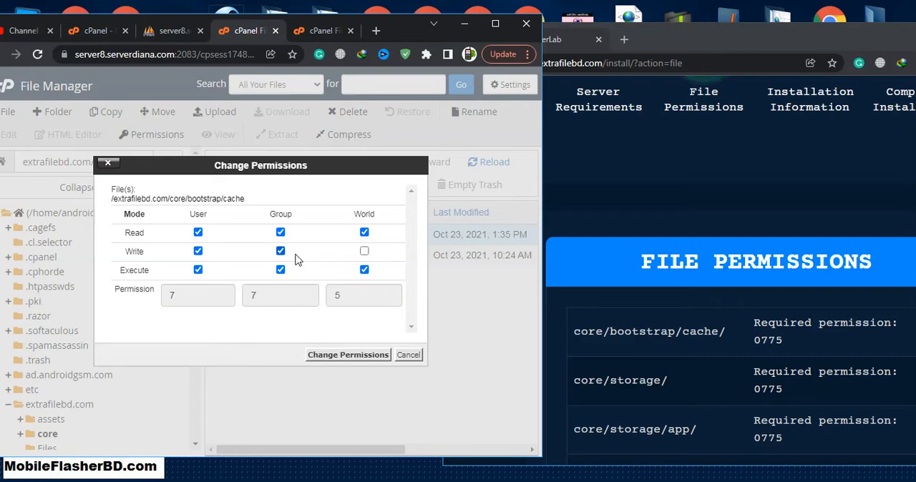
pyautogui.click(364, 252)
pyautogui.click(358, 356)
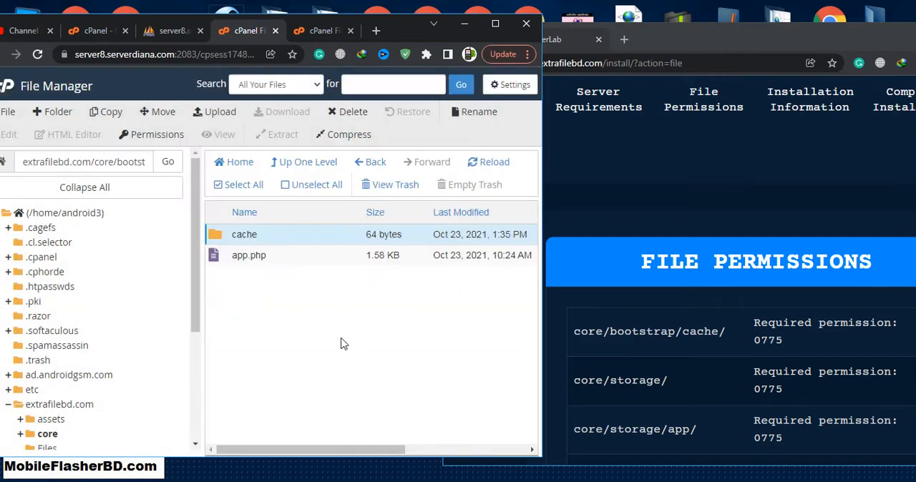
# Return to the extrafilebd.com folder and change the permissions of its core folder
pyautogui.moveTo(736, 39); pyautogui.dragTo(596, 37)
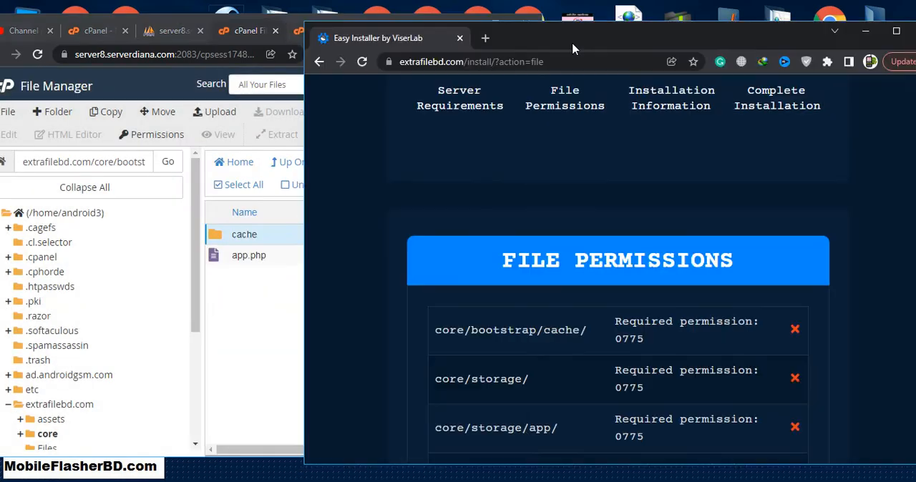
pyautogui.moveTo(747, 29); pyautogui.dragTo(848, 29)
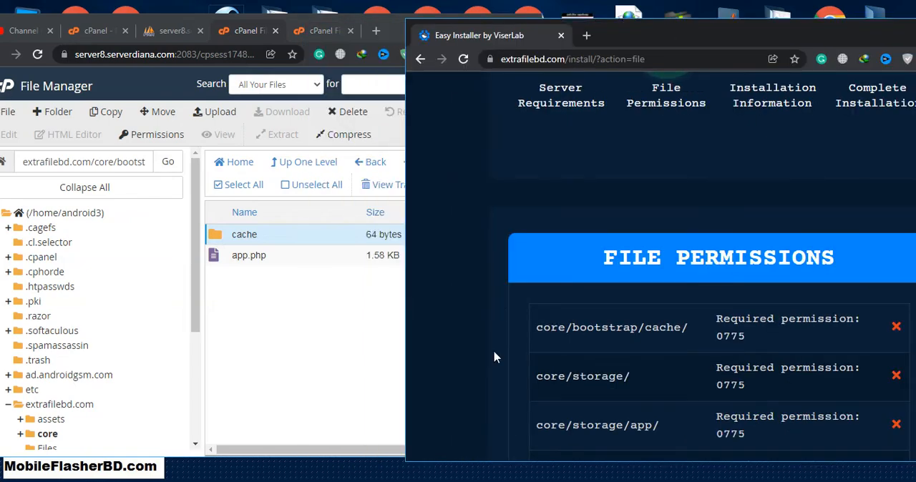
pyautogui.click(374, 360)
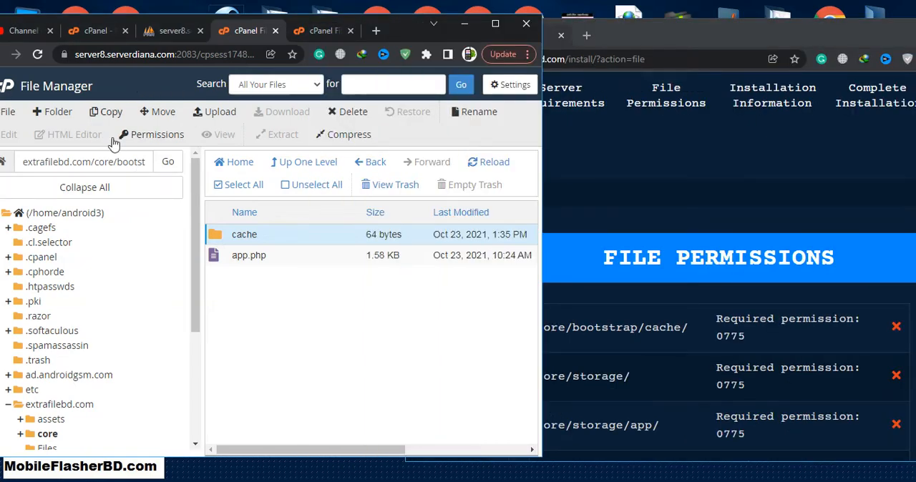
pyautogui.click(312, 164)
pyautogui.click(260, 255)
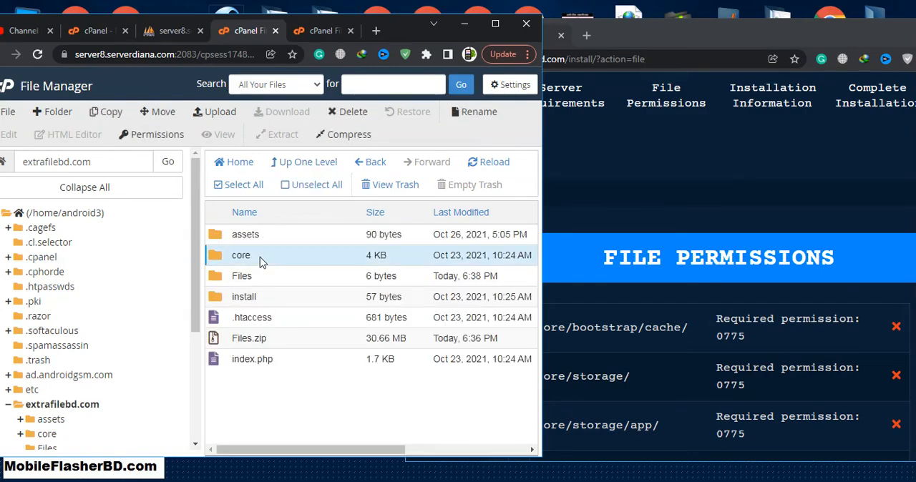
pyautogui.click(157, 135)
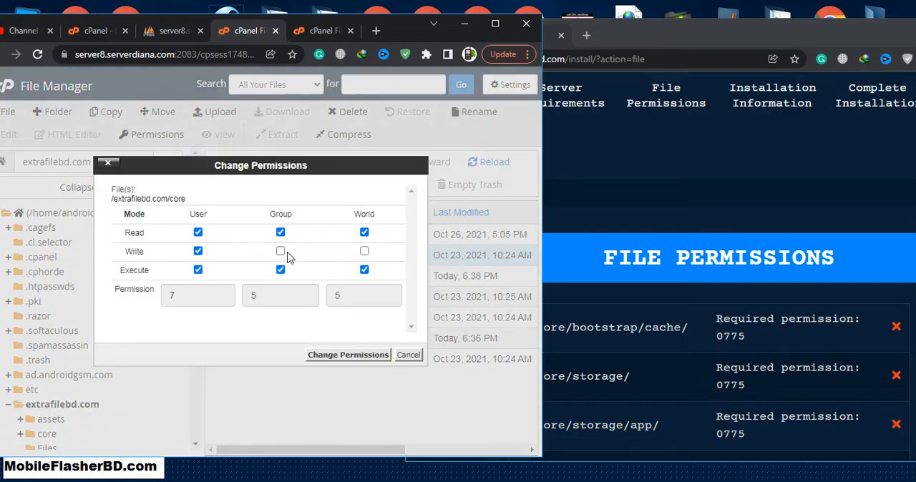
pyautogui.click(362, 355)
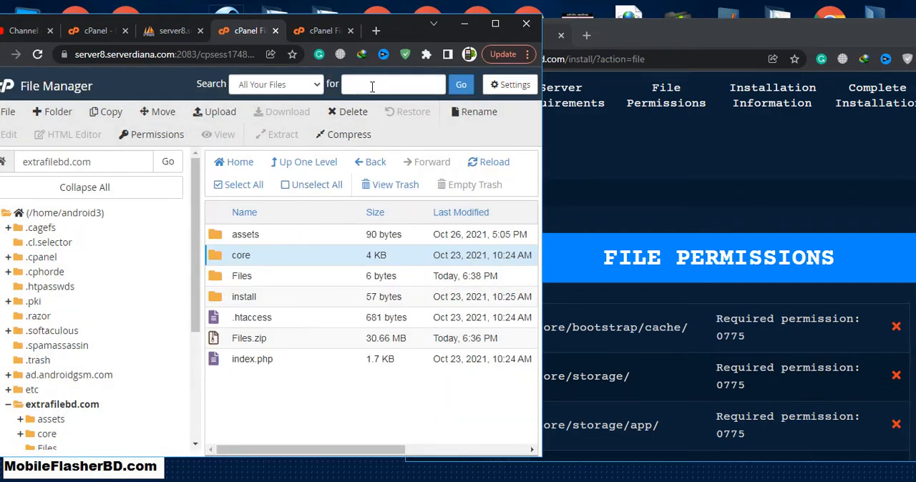
# Open the core folder beside the installer's list and set its storage folder's permissions to 777
pyautogui.moveTo(401, 33); pyautogui.dragTo(320, 33)
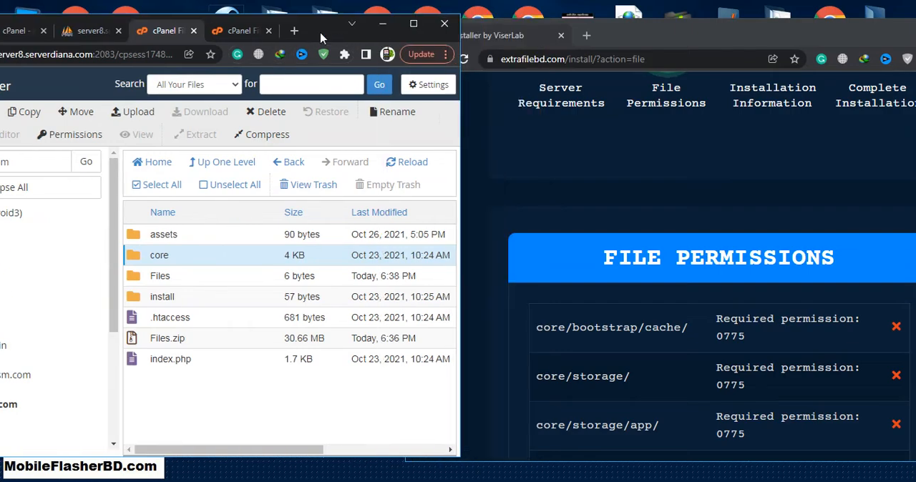
pyautogui.doubleClick(181, 257)
pyautogui.moveTo(566, 380); pyautogui.dragTo(629, 390)
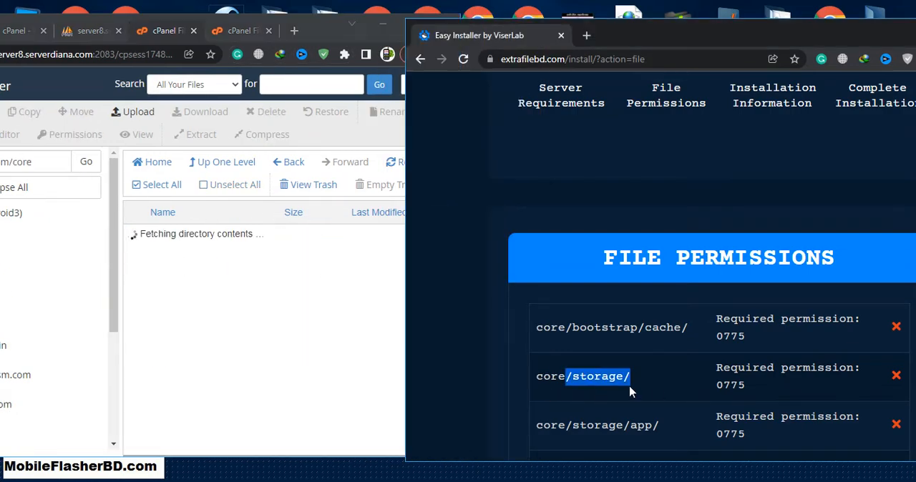
pyautogui.click(627, 390)
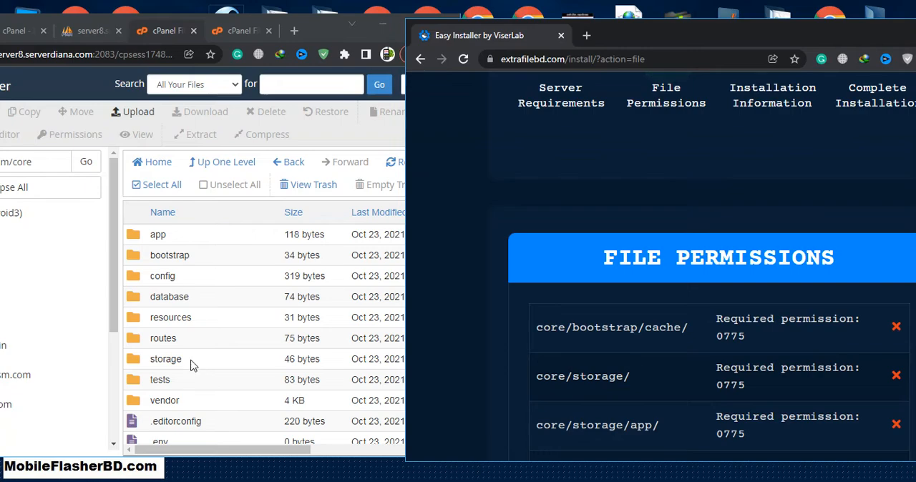
pyautogui.click(191, 365)
pyautogui.click(78, 134)
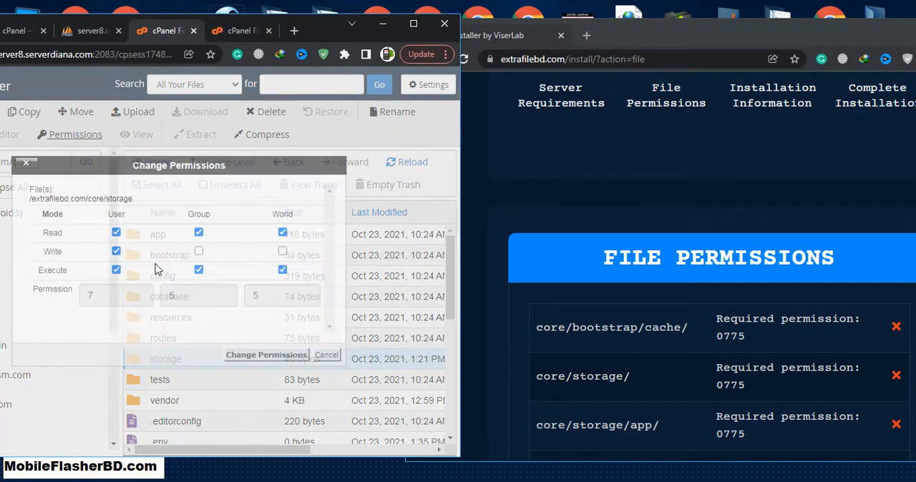
pyautogui.click(199, 251)
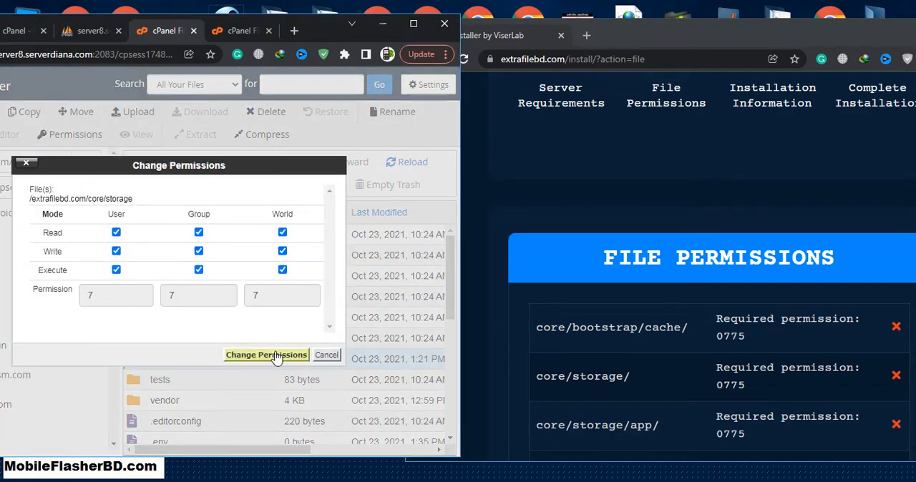
pyautogui.click(265, 355)
# Set the permissions of the app folder directly inside core to 777
pyautogui.scroll(-3, 641, 361)
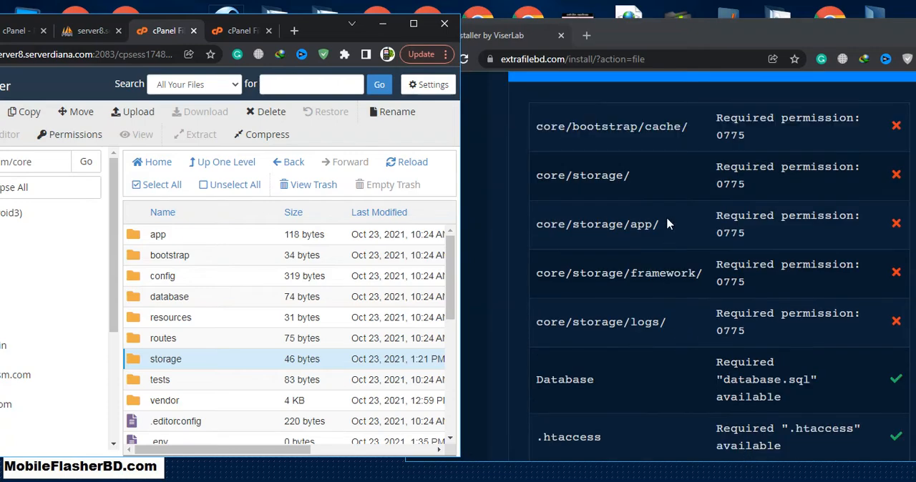
pyautogui.click(172, 243)
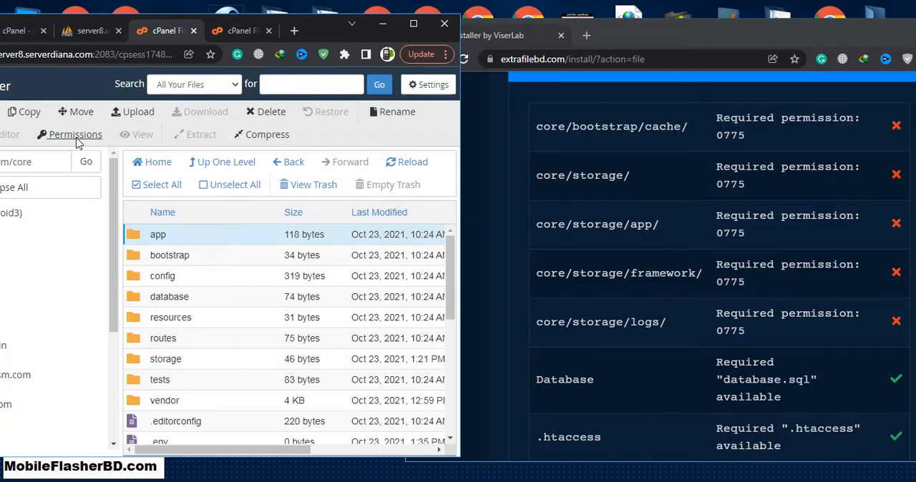
pyautogui.click(75, 135)
pyautogui.click(198, 251)
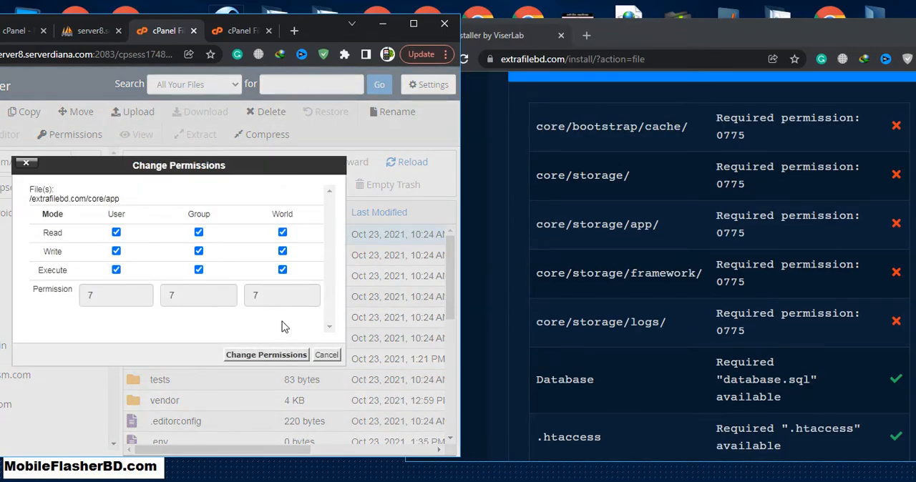
pyautogui.click(266, 355)
# Open the storage folder inside core and set its framework folder's permissions to 777
pyautogui.click(624, 236)
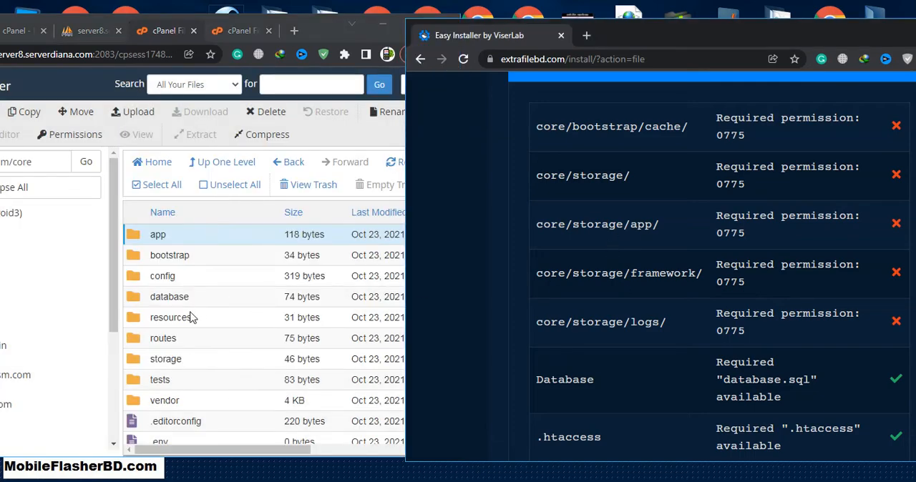
pyautogui.scroll(-1, 196, 299)
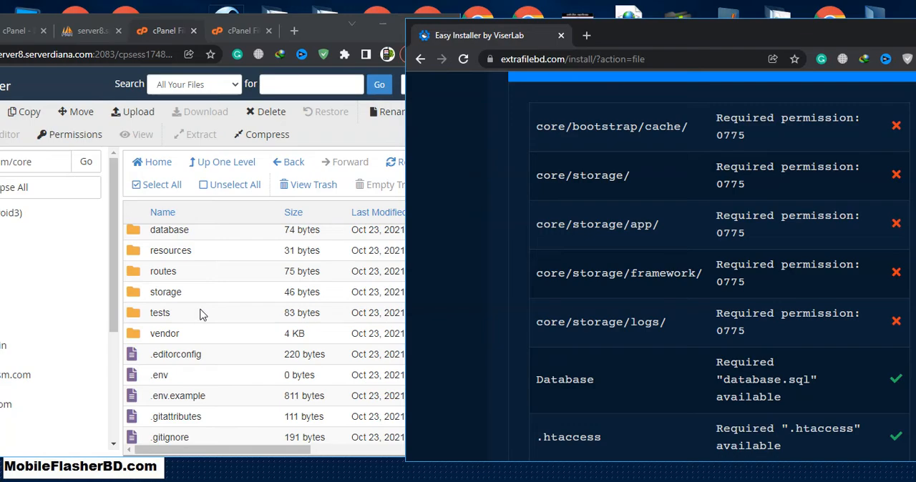
pyautogui.scroll(1, 206, 303)
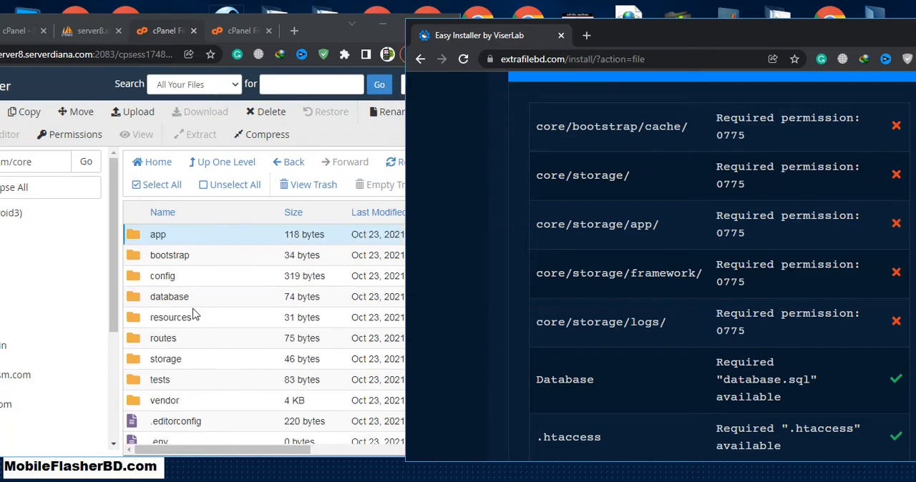
pyautogui.doubleClick(198, 359)
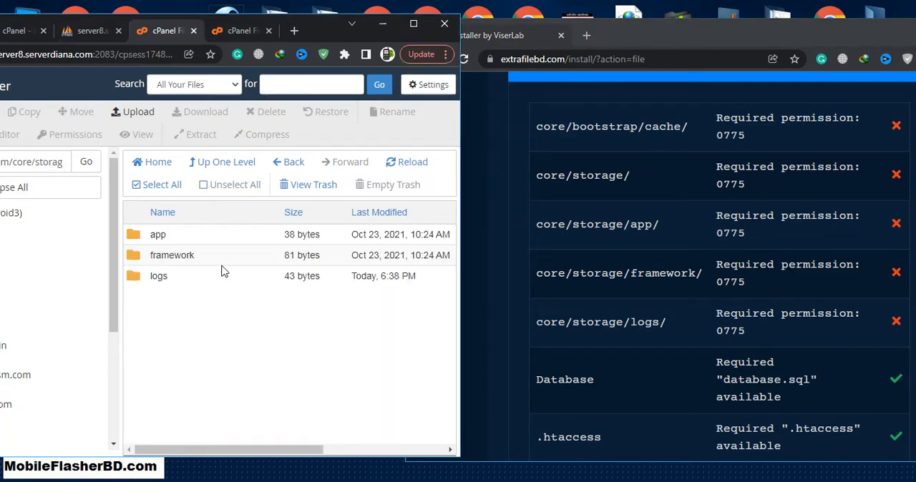
pyautogui.click(218, 258)
pyautogui.click(94, 135)
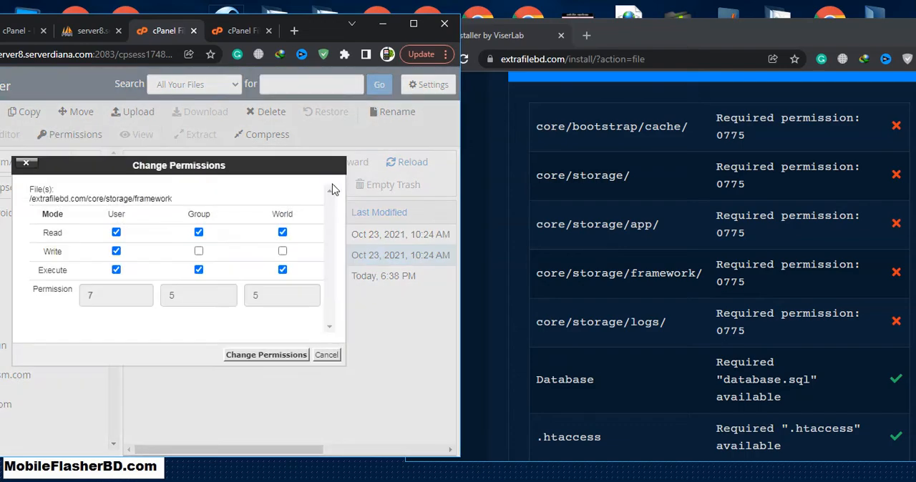
pyautogui.click(282, 252)
pyautogui.click(198, 251)
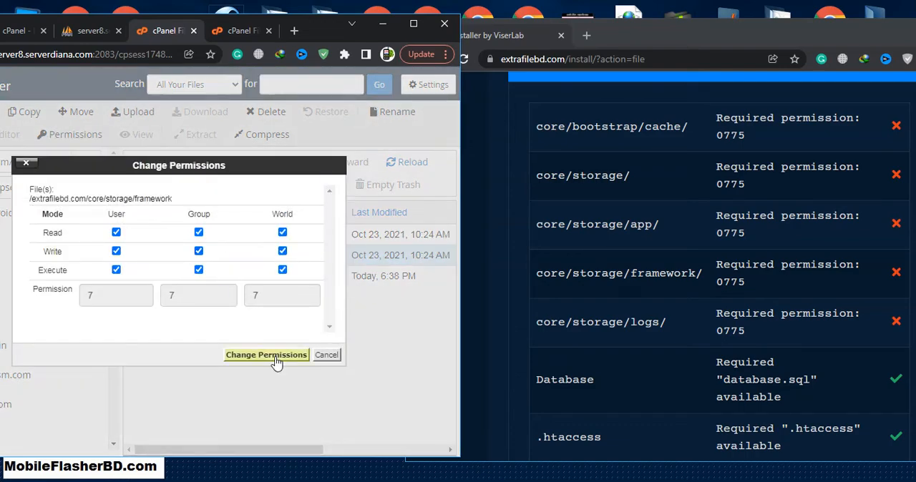
pyautogui.click(267, 355)
# Set the permissions of the logs folder inside core/storage to 777
pyautogui.click(206, 279)
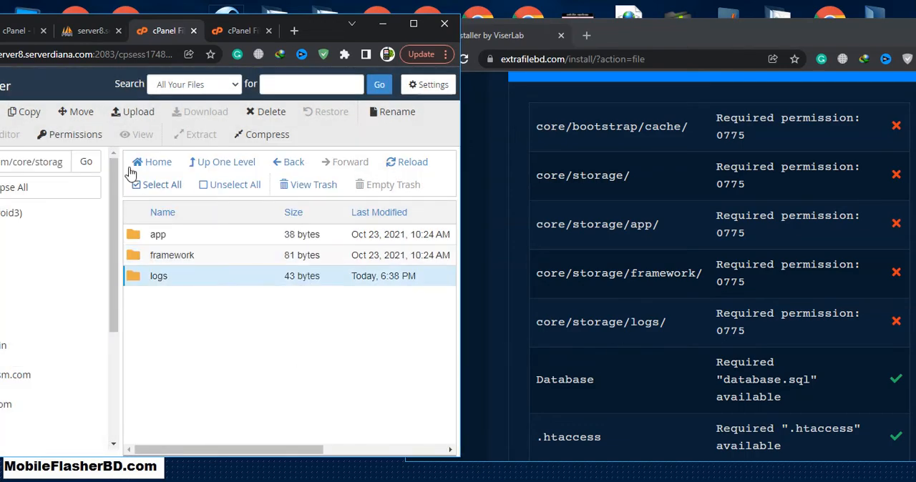
pyautogui.click(79, 136)
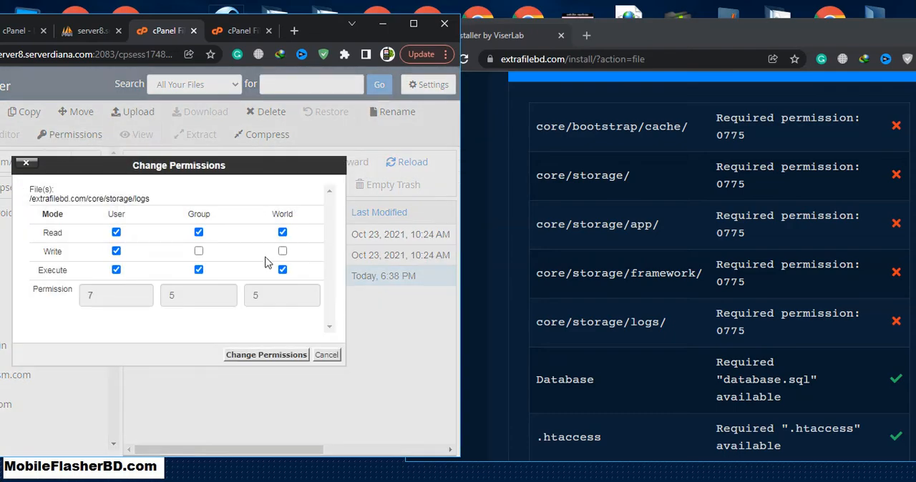
pyautogui.click(199, 251)
pyautogui.click(282, 251)
pyautogui.click(266, 355)
# Check the permissions set on the logs folder inside core/storage against the installer's list
pyautogui.click(600, 390)
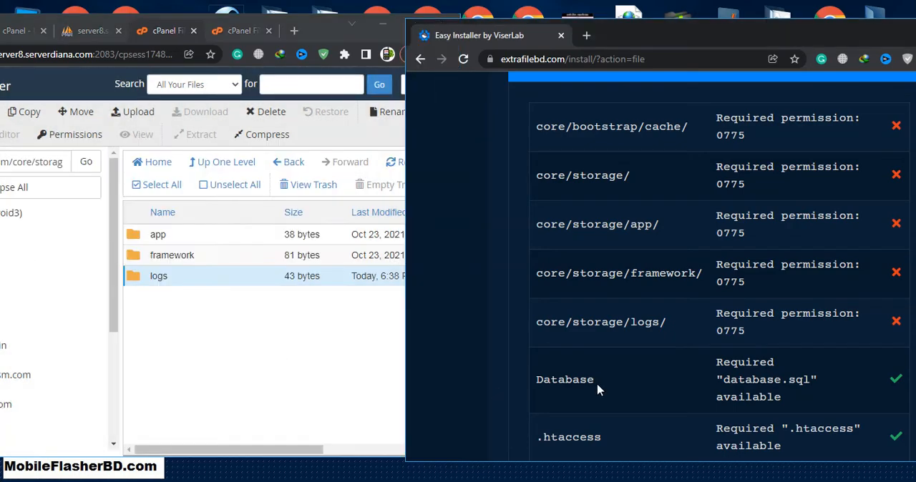
pyautogui.click(76, 134)
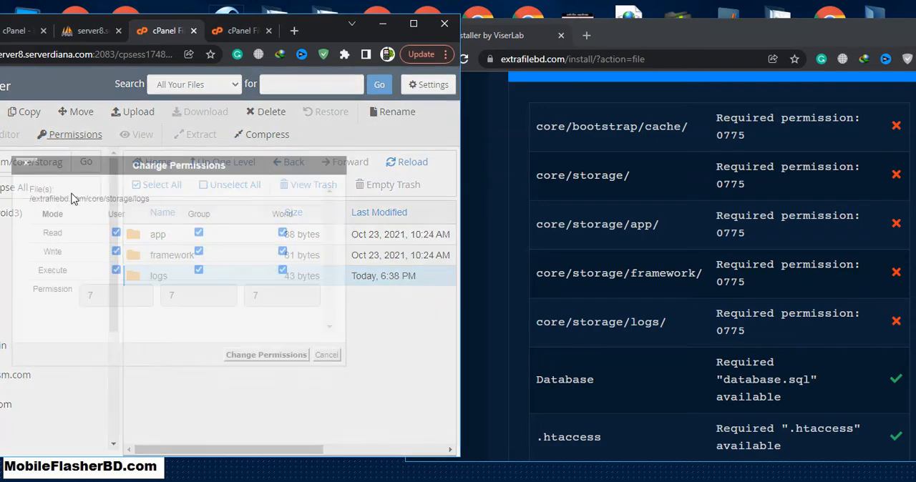
pyautogui.click(326, 355)
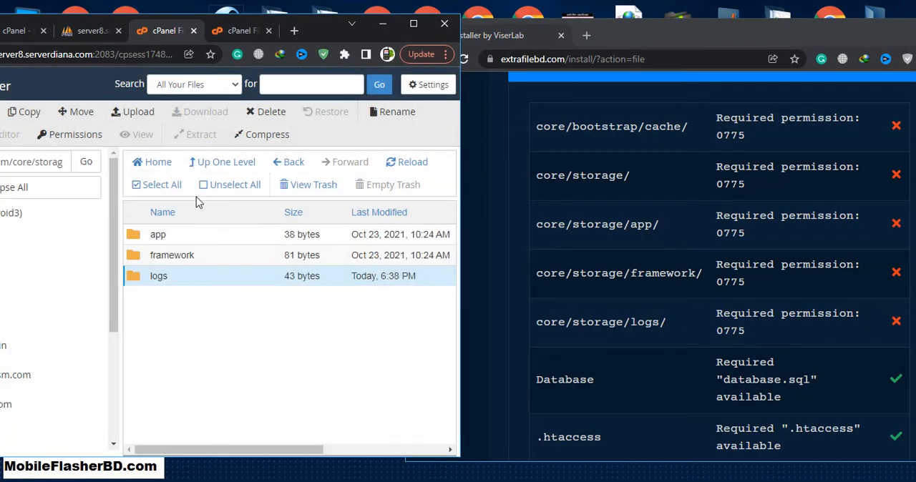
# Return to the core folder and set its database folder's permissions to 777
pyautogui.click(222, 170)
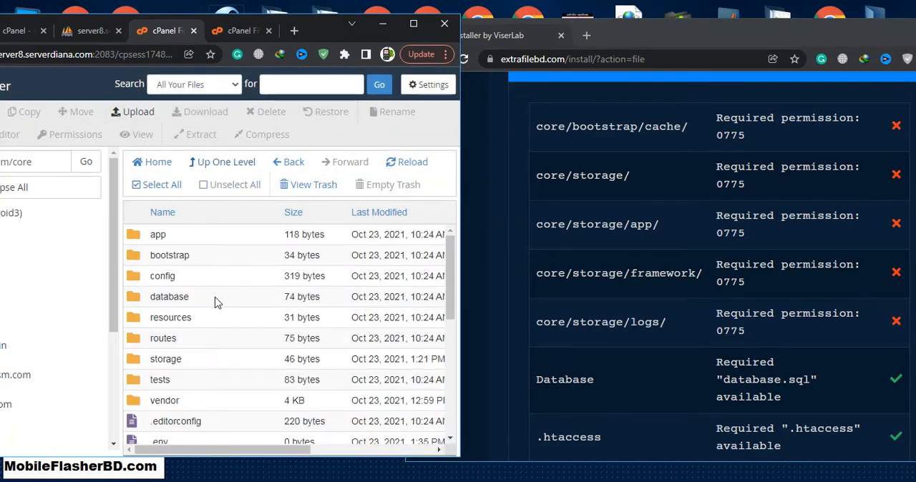
pyautogui.click(217, 302)
pyautogui.click(93, 135)
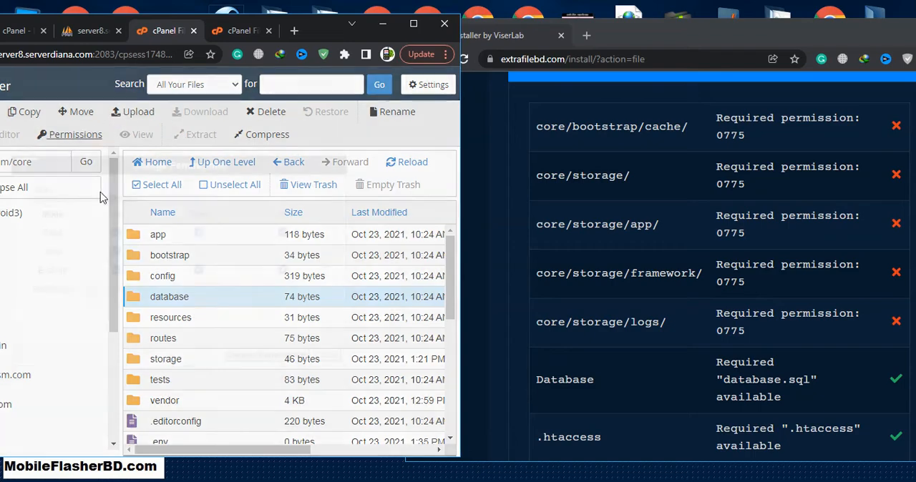
pyautogui.click(199, 251)
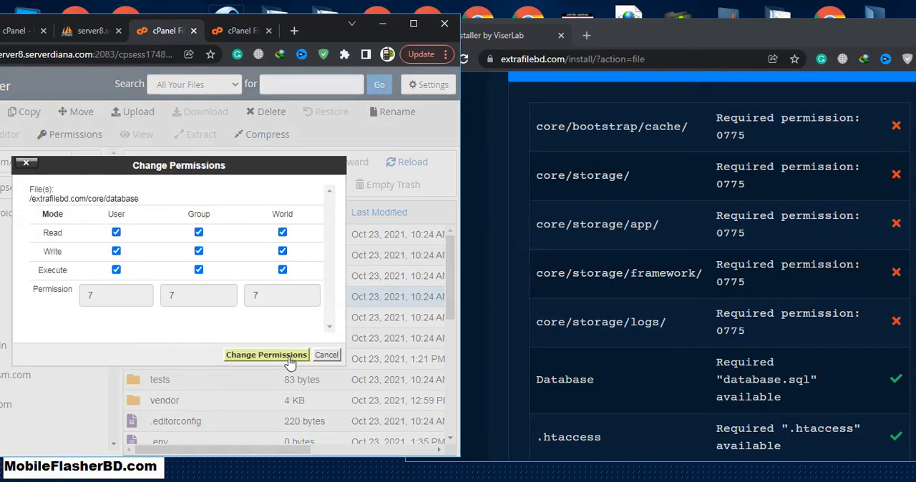
pyautogui.click(288, 357)
# Maximize the installer window and recheck the File Permissions list
pyautogui.scroll(-4, 597, 345)
pyautogui.scroll(2, 601, 278)
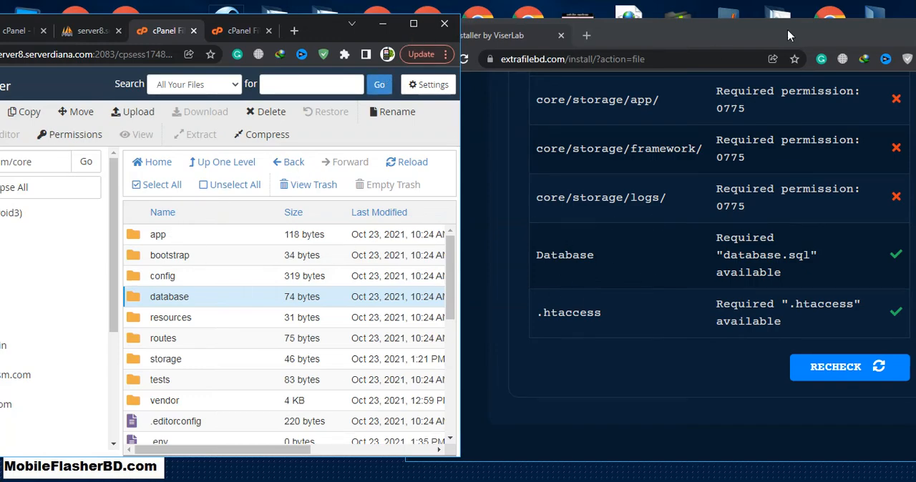
pyautogui.moveTo(792, 40); pyautogui.dragTo(769, 40)
pyautogui.click(855, 32)
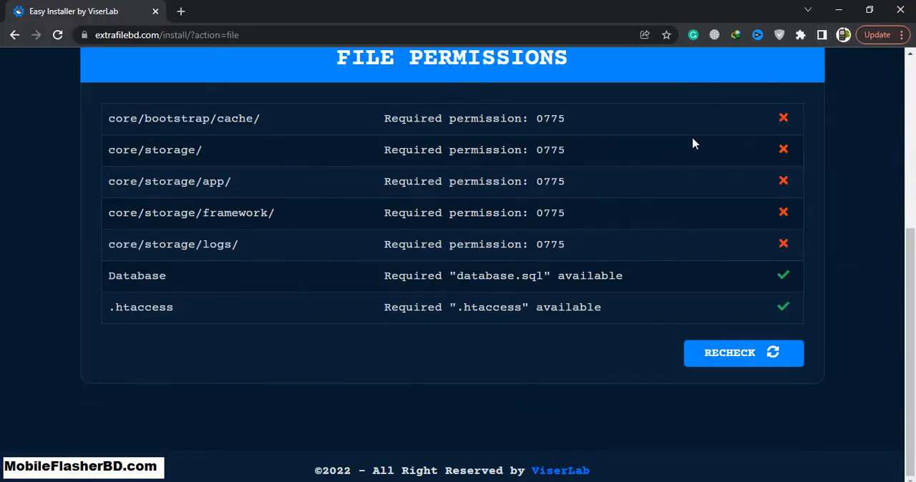
pyautogui.scroll(4, 659, 372)
pyautogui.scroll(-3, 637, 358)
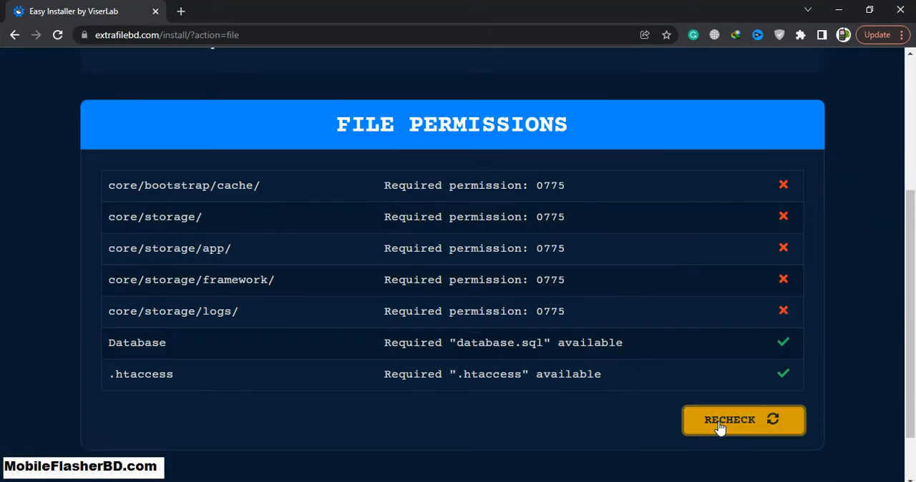
pyautogui.click(692, 428)
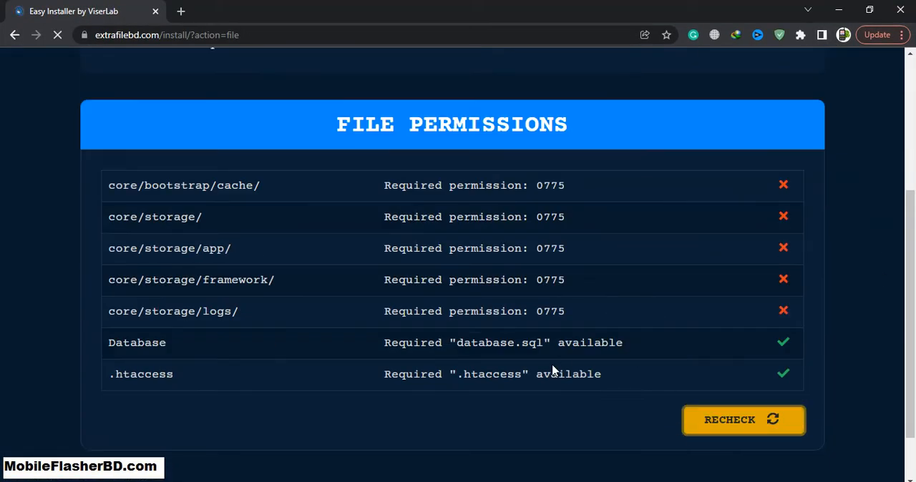
pyautogui.scroll(-3, 716, 236)
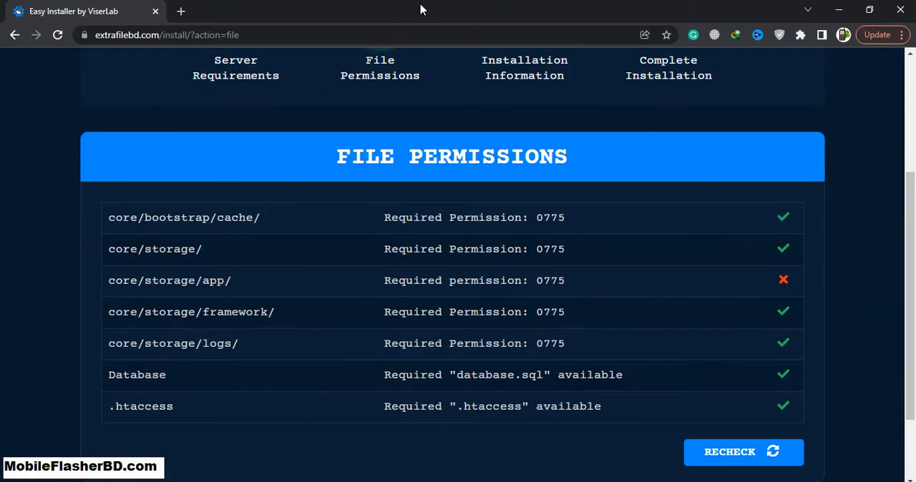
# Place the installer beside File Manager and check the permissions of the site's core folder without changing them
pyautogui.moveTo(421, 9); pyautogui.dragTo(599, 45)
pyautogui.scroll(-2, 613, 262)
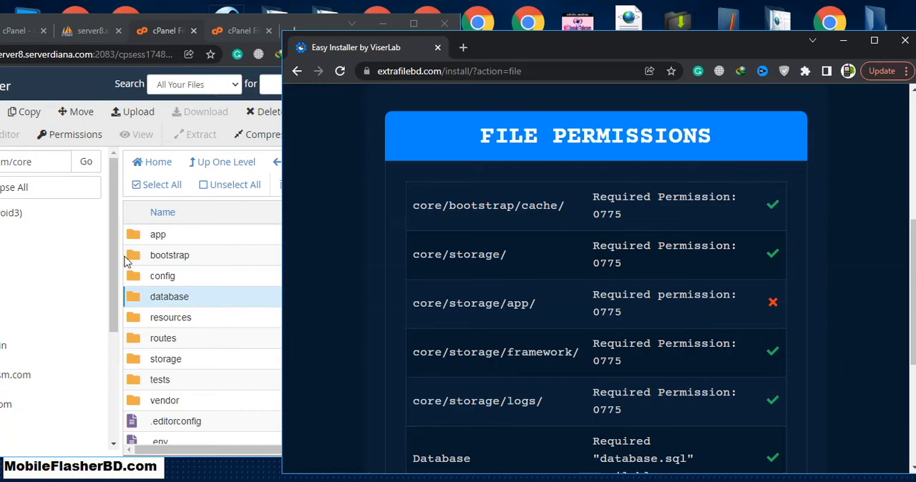
pyautogui.click(209, 165)
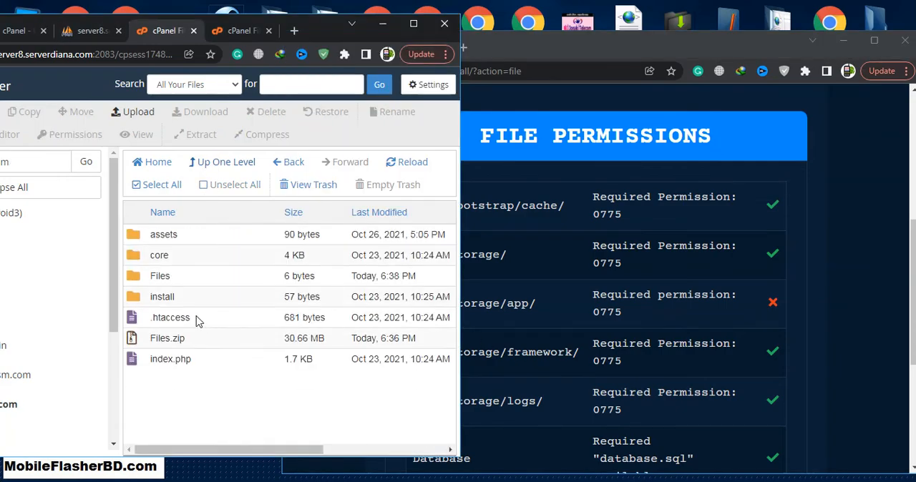
pyautogui.click(212, 260)
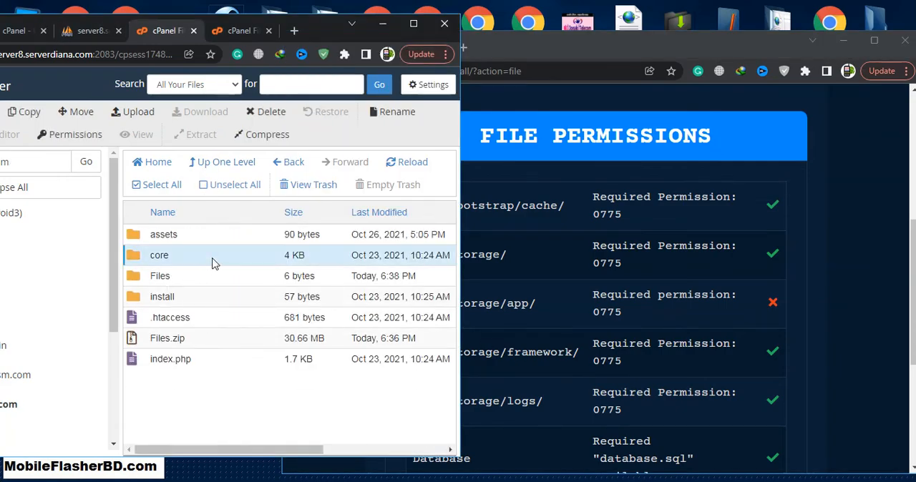
pyautogui.click(84, 135)
pyautogui.click(326, 355)
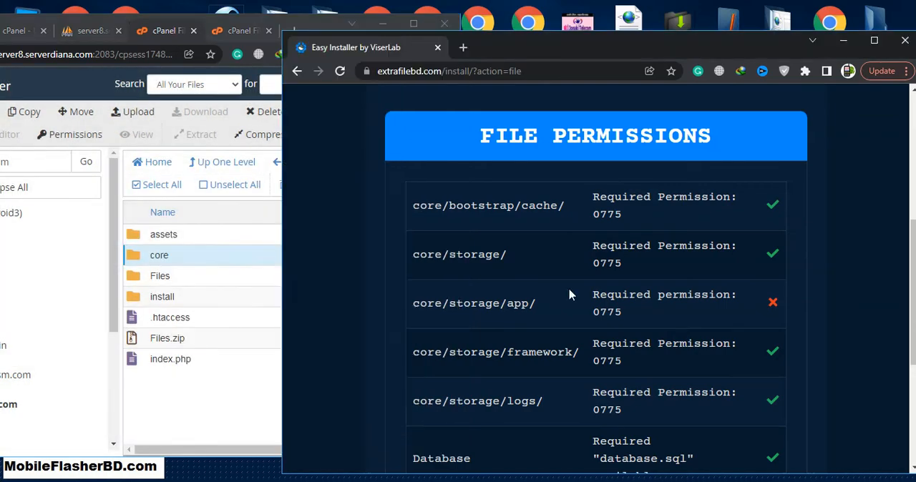
# Open core/storage and grant its app folder write permission for group and world
pyautogui.click(176, 265)
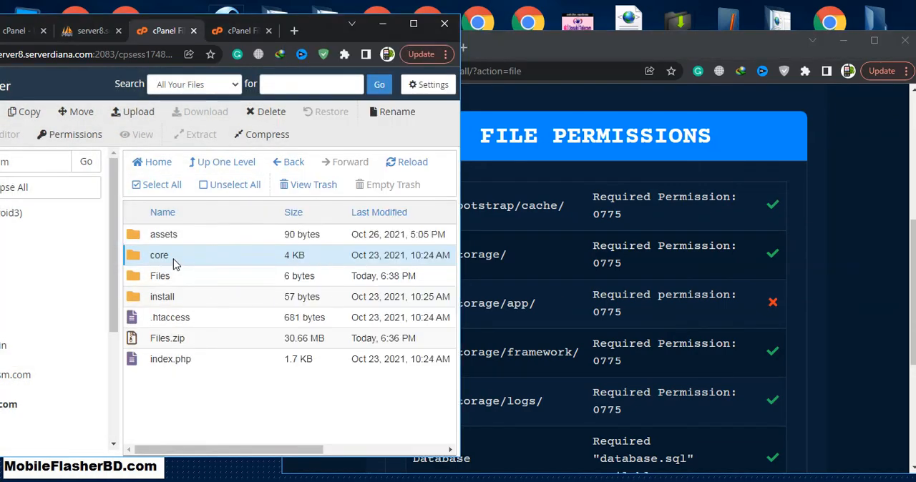
pyautogui.doubleClick(174, 263)
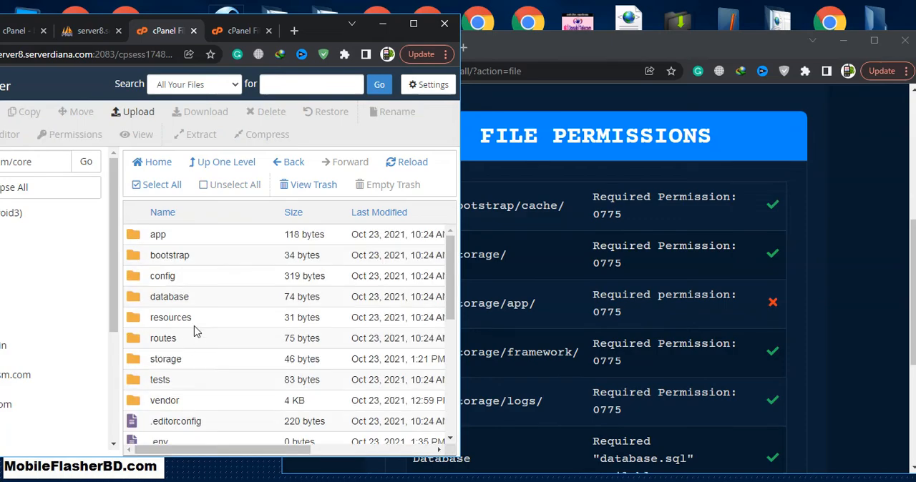
pyautogui.doubleClick(206, 359)
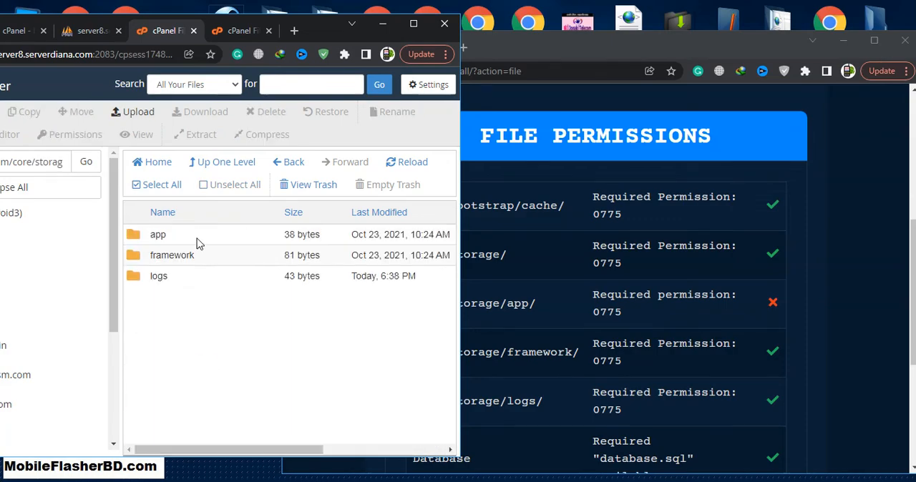
pyautogui.click(196, 238)
pyautogui.click(69, 136)
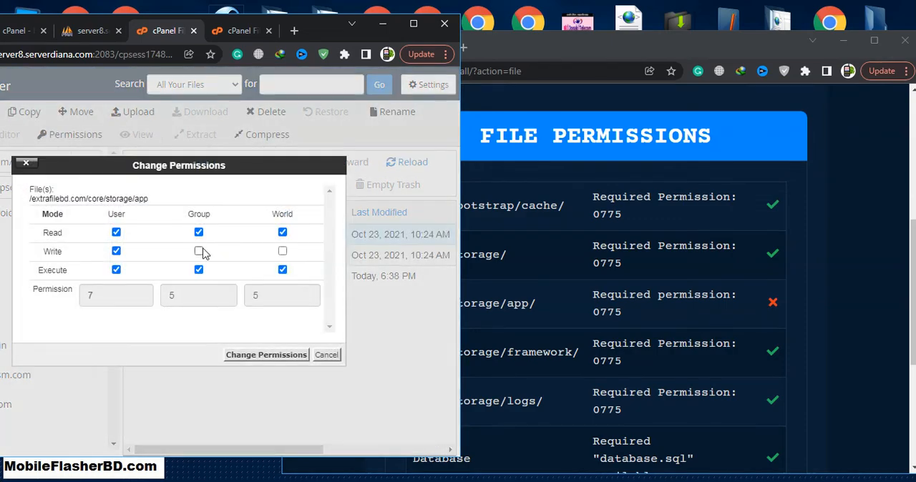
pyautogui.click(283, 251)
pyautogui.click(282, 355)
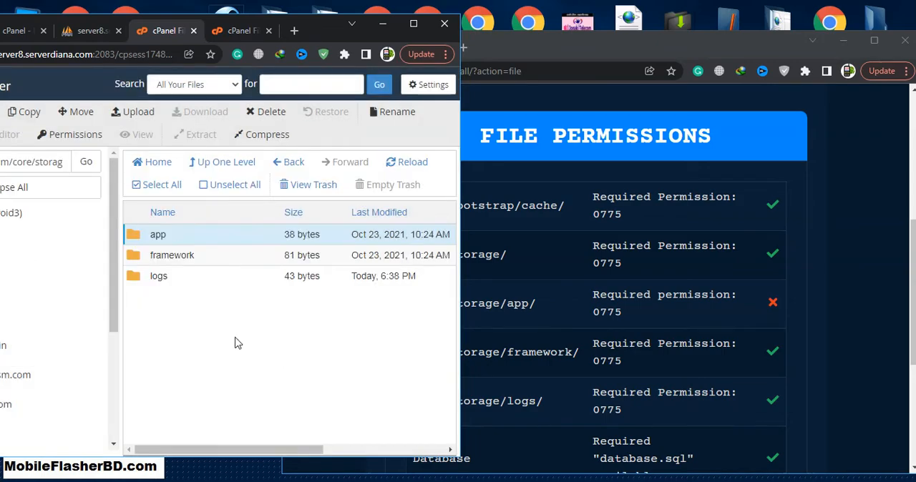
# Recheck the file permissions in the maximized installer and proceed to its Installation Information step
pyautogui.click(870, 47)
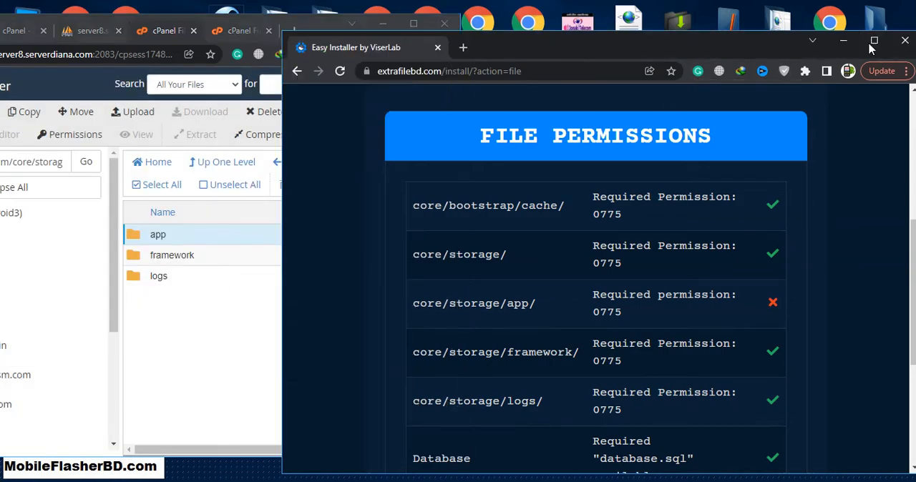
pyautogui.click(872, 41)
pyautogui.click(722, 353)
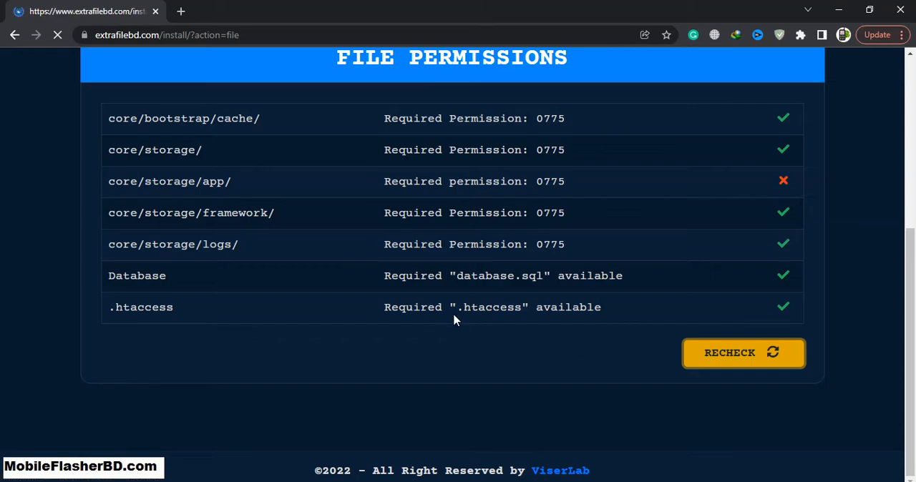
pyautogui.scroll(-3, 602, 241)
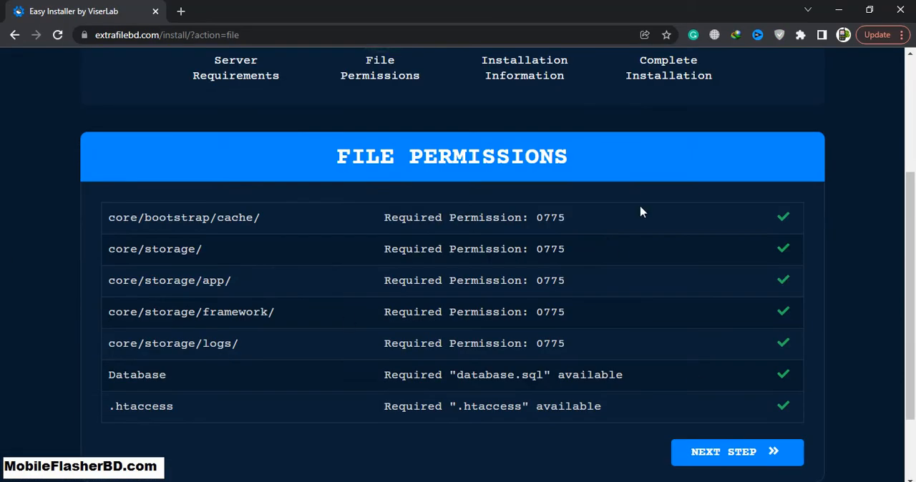
pyautogui.moveTo(173, 219); pyautogui.dragTo(667, 373)
pyautogui.click(667, 374)
pyautogui.click(733, 455)
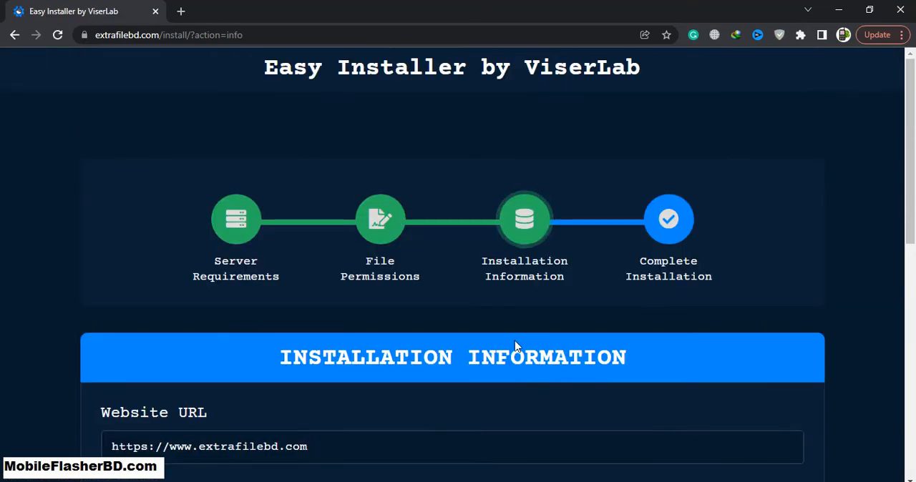
# Review the Installation Information form and place the Notepad++ note with the saved database credentials beside it
pyautogui.scroll(-3, 518, 346)
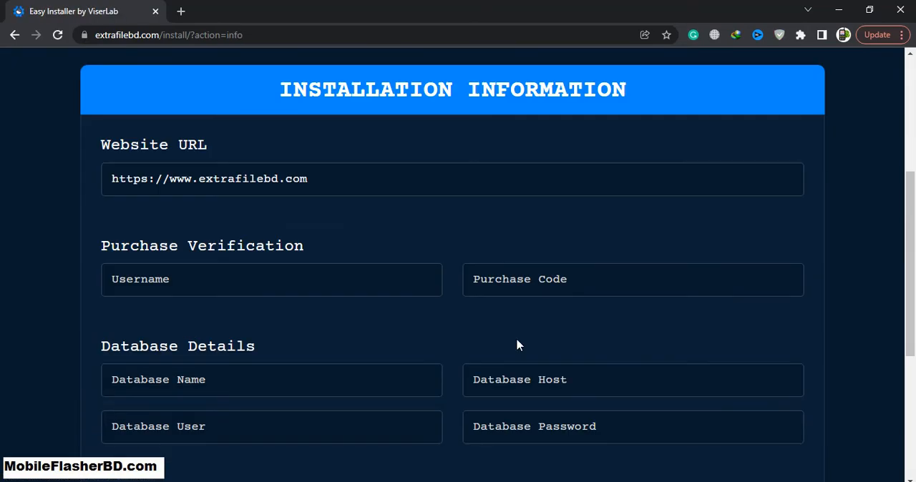
pyautogui.click(254, 282)
pyautogui.click(326, 324)
pyautogui.scroll(-1, 531, 301)
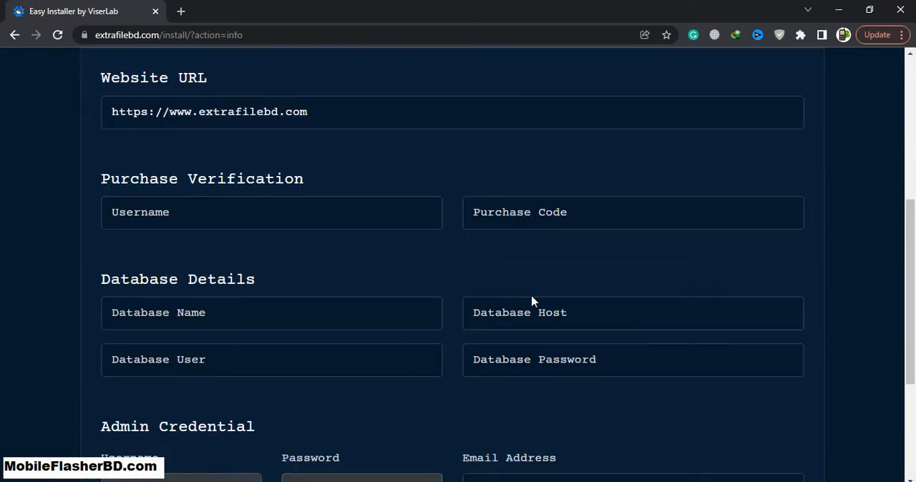
pyautogui.scroll(-1, 422, 293)
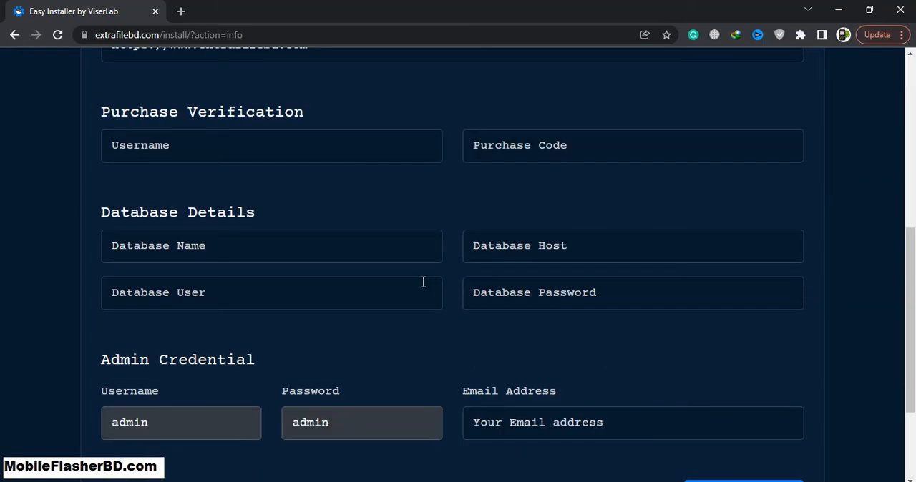
pyautogui.moveTo(599, 6); pyautogui.dragTo(678, 24)
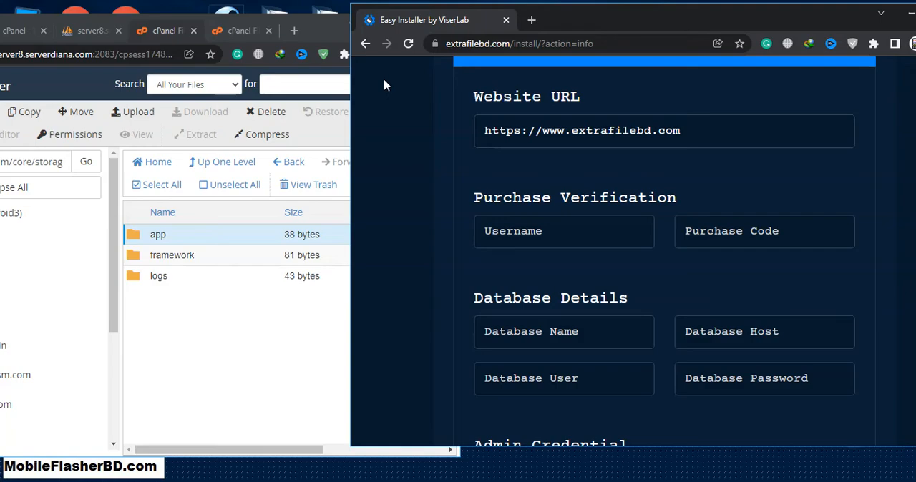
pyautogui.click(258, 358)
pyautogui.hotkey('alt', 'Tab')
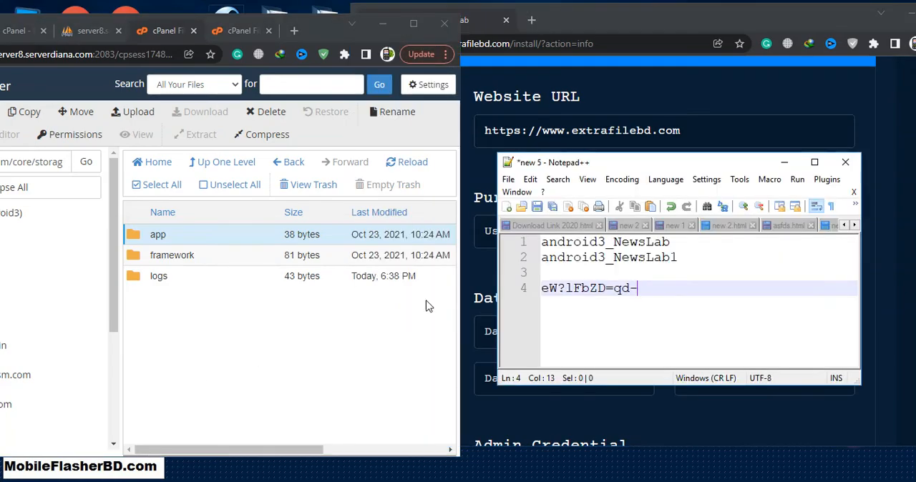
pyautogui.moveTo(723, 163); pyautogui.dragTo(276, 115)
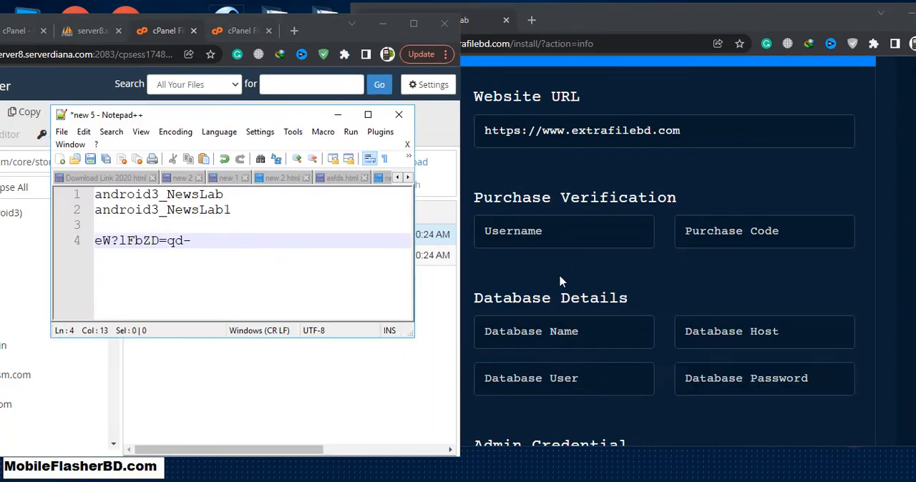
# Copy the saved database name android3_NewsLab into the installer's database details and set the database host to localhost
pyautogui.moveTo(234, 195); pyautogui.dragTo(80, 194)
pyautogui.hotkey('ctrl', 'c')
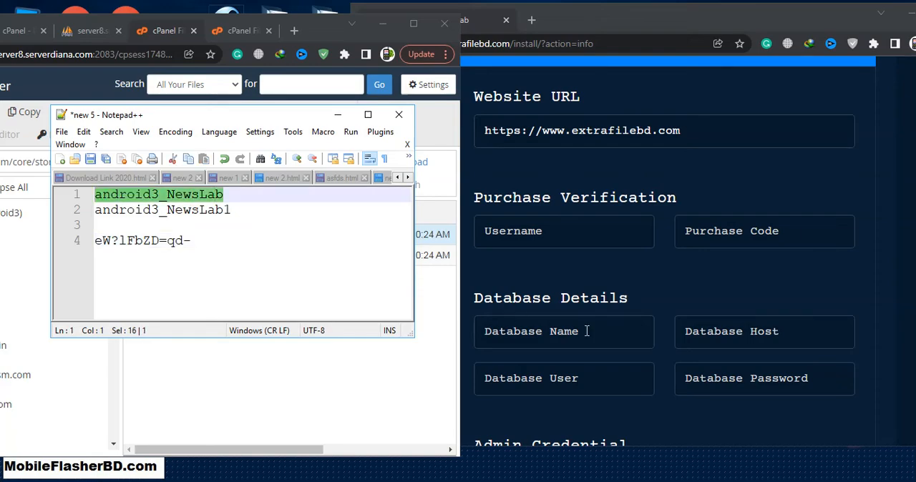
pyautogui.click(586, 331)
pyautogui.hotkey('ctrl', 'v')
pyautogui.moveTo(232, 210); pyautogui.dragTo(93, 210)
pyautogui.hotkey('ctrl', 'c')
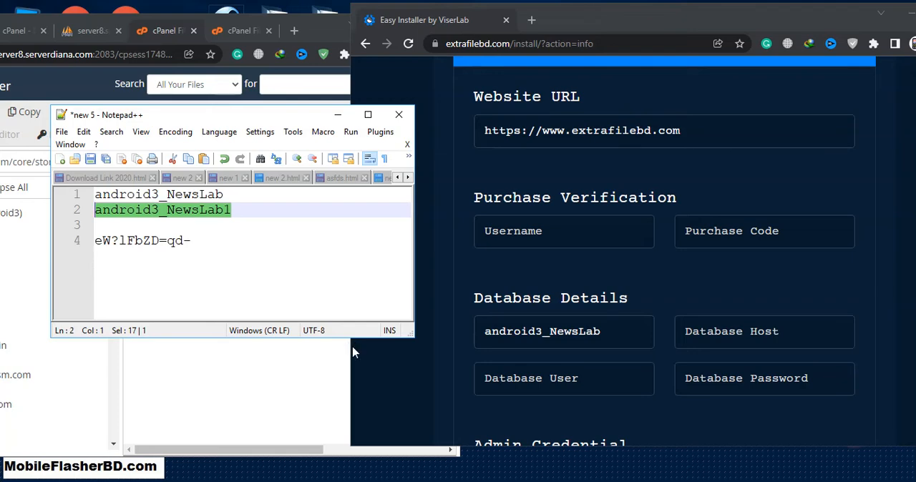
pyautogui.tripleClick(619, 342)
pyautogui.press('BackSpace')
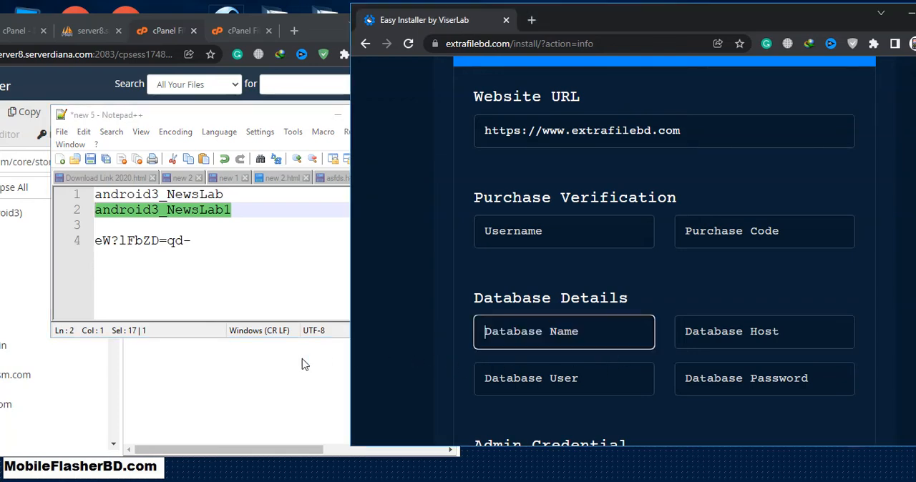
pyautogui.click(493, 328)
pyautogui.hotkey('ctrl', 'v')
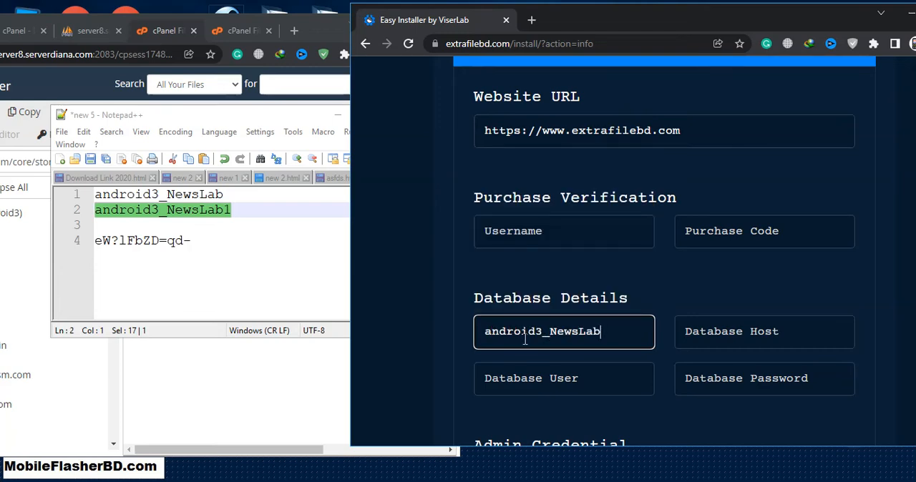
pyautogui.click(722, 328)
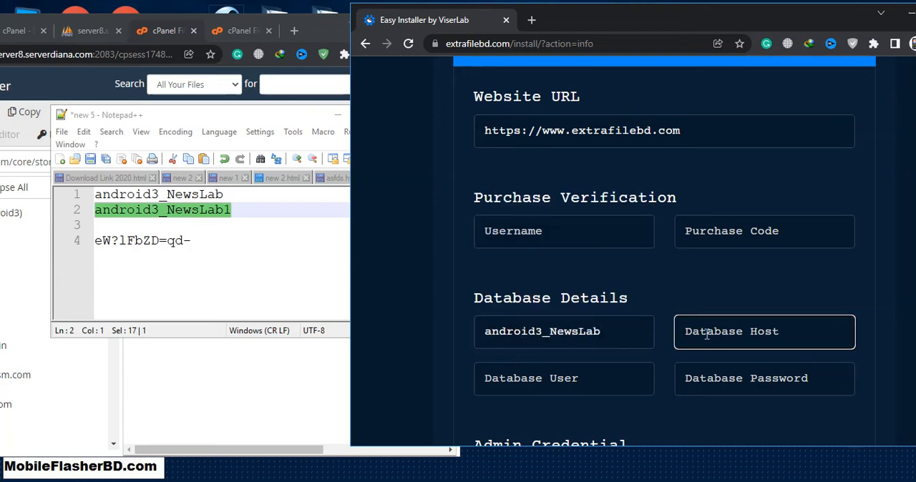
pyautogui.write('localhost')
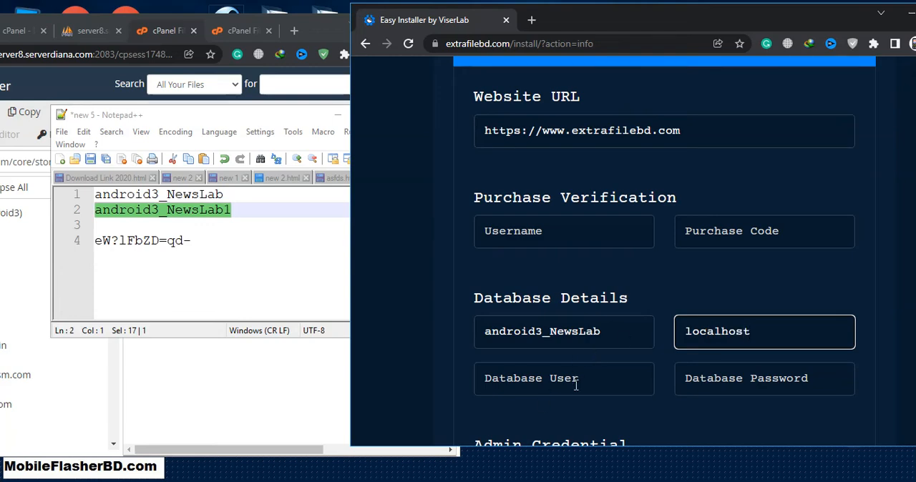
# Copy the database user android3_NewsLab1 and the saved database password from the note into the installer's database details
pyautogui.click(58, 194)
pyautogui.hotkey('ctrl', 'c')
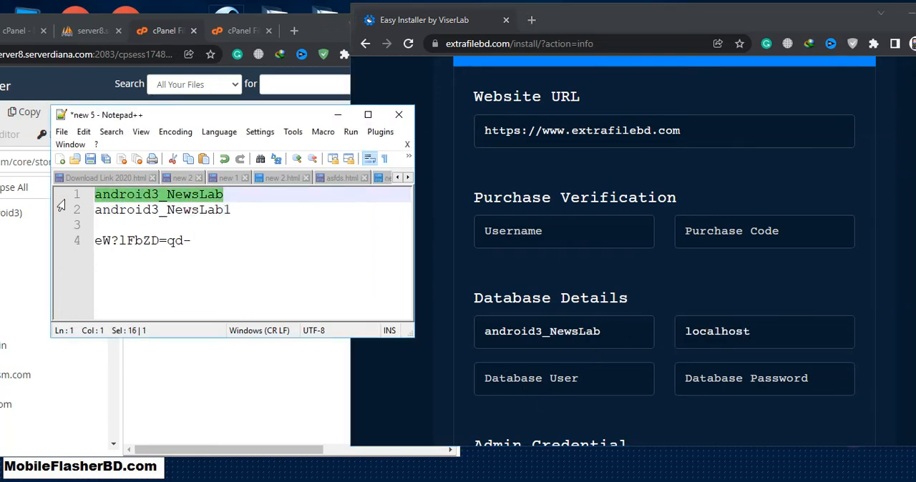
pyautogui.click(544, 366)
pyautogui.hotkey('ctrl', 'v')
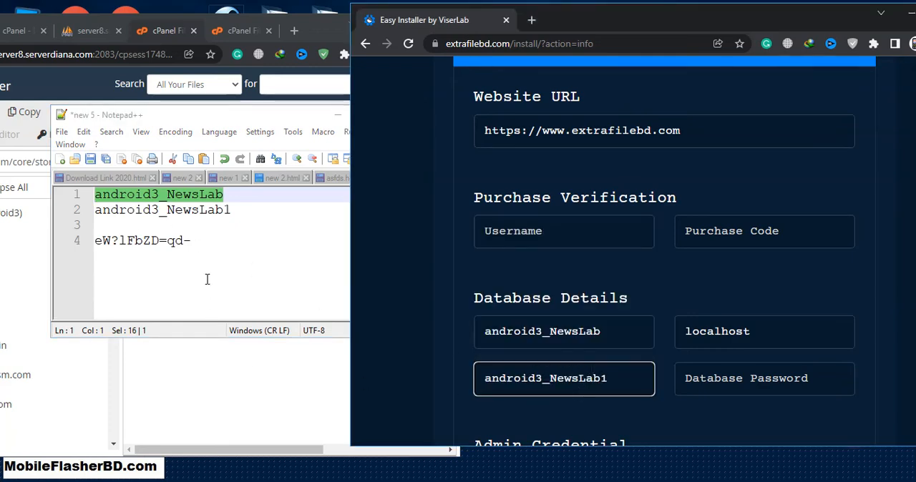
pyautogui.moveTo(204, 240); pyautogui.dragTo(101, 251)
pyautogui.hotkey('ctrl', 'c')
pyautogui.click(747, 383)
pyautogui.hotkey('ctrl', 'v')
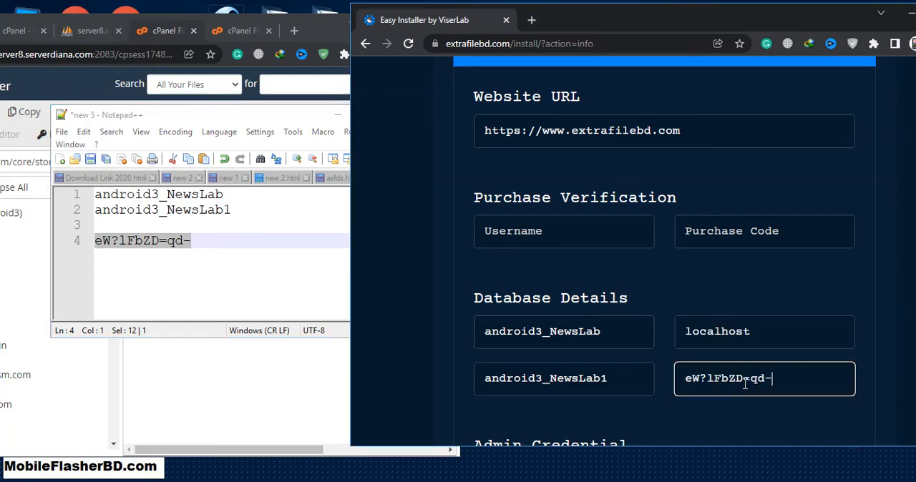
# Maximize the installer window and review its purchase verification, database and admin credential fields
pyautogui.scroll(-4, 791, 430)
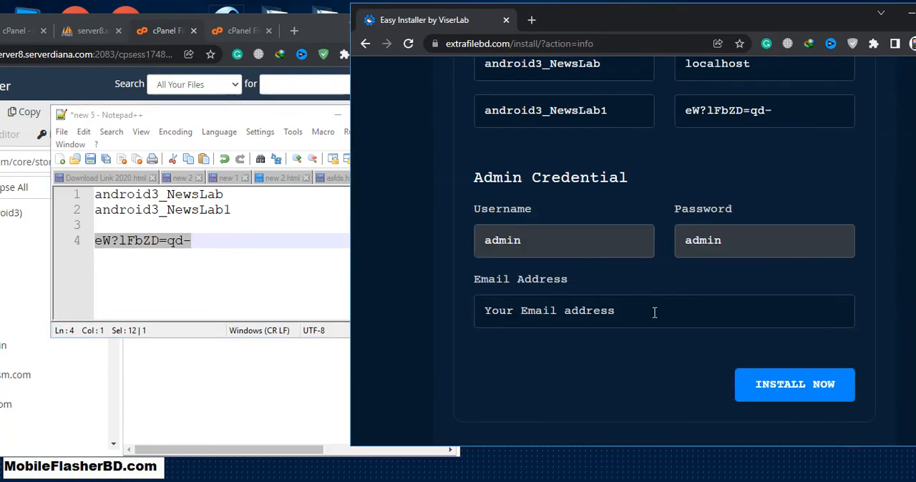
pyautogui.click(568, 311)
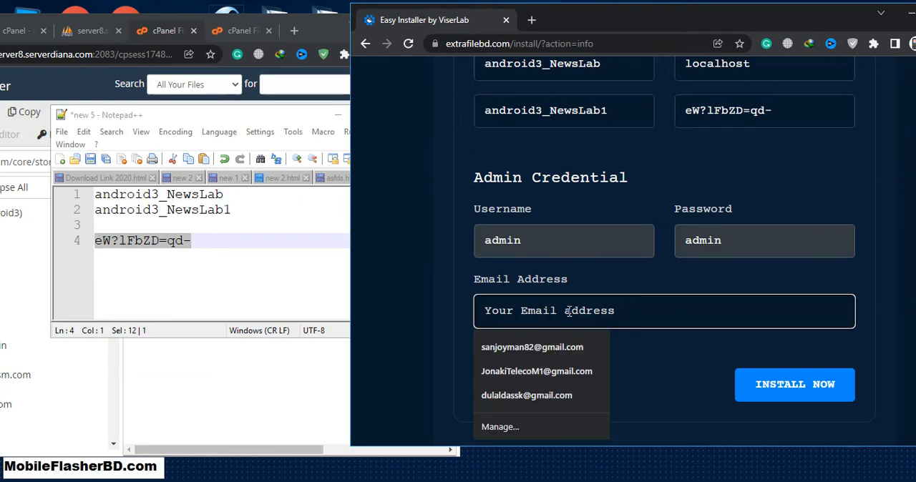
pyautogui.click(655, 355)
pyautogui.moveTo(871, 20); pyautogui.dragTo(803, 19)
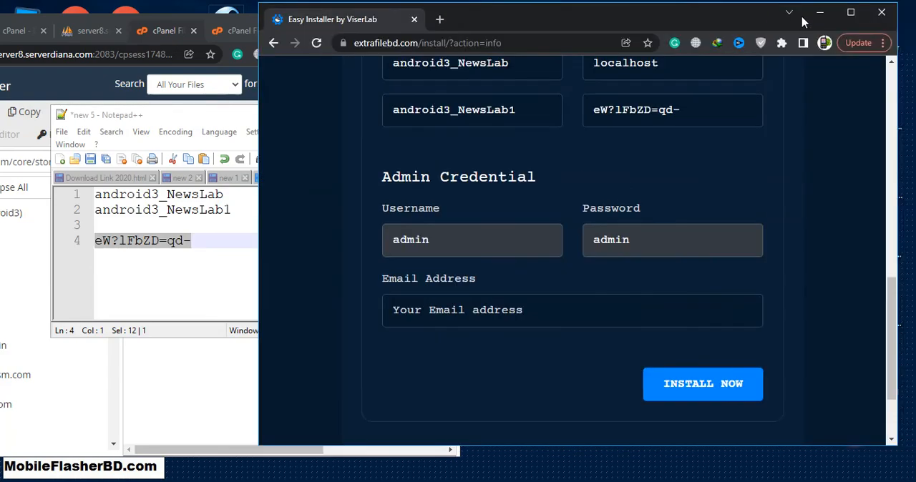
pyautogui.click(852, 17)
pyautogui.scroll(4, 494, 305)
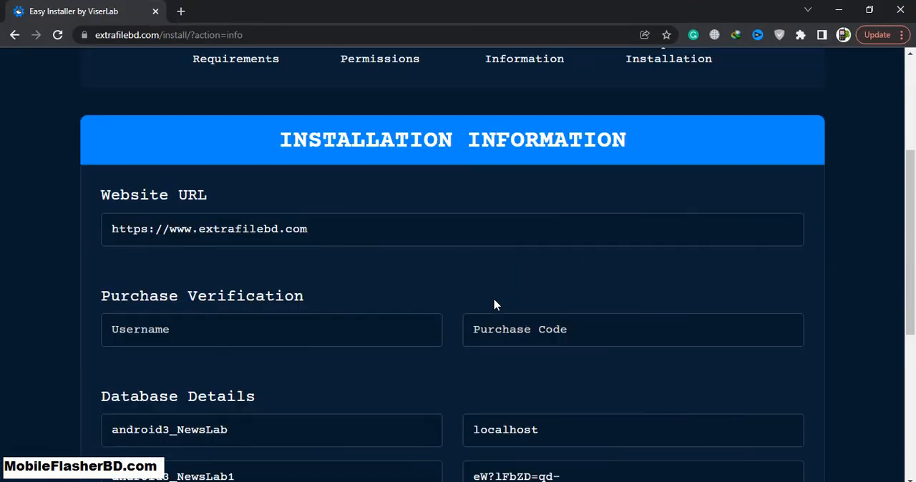
pyautogui.scroll(-5, 494, 304)
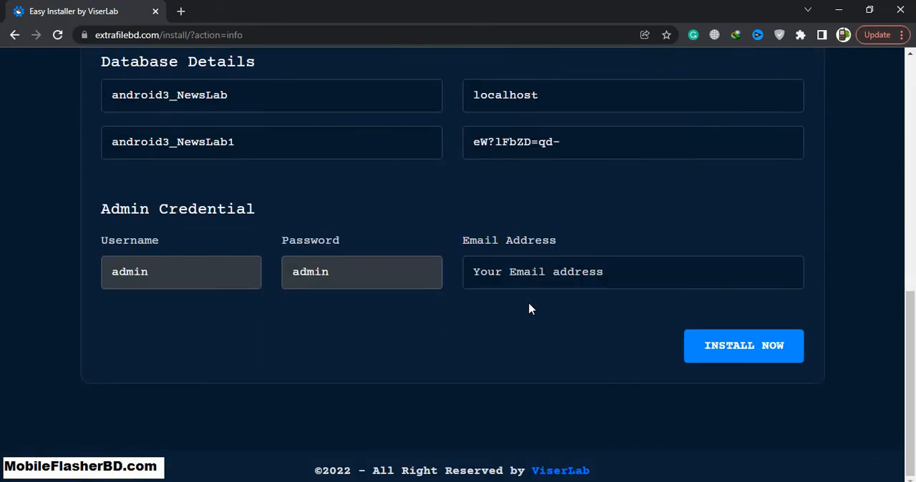
# Fill in the required purchase verification fields with the username sgdfhfghgfhgf and a placeholder purchase code
pyautogui.click(744, 346)
pyautogui.scroll(2, 197, 238)
pyautogui.click(192, 202)
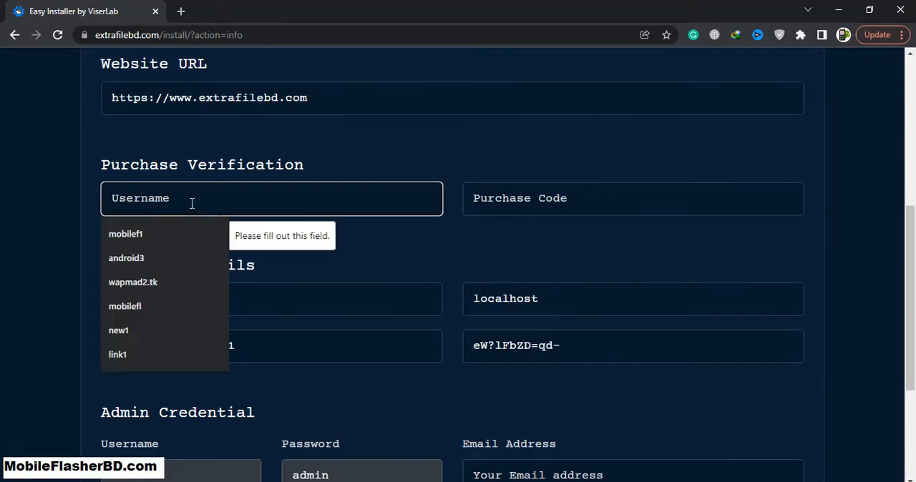
pyautogui.write('sgdfhfghgfhgf')
pyautogui.scroll(-3, 523, 254)
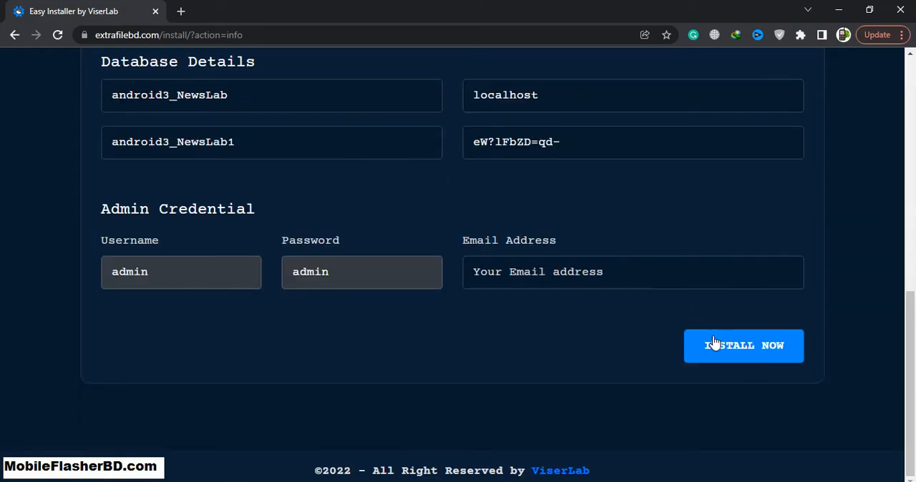
pyautogui.click(708, 343)
pyautogui.scroll(2, 634, 237)
pyautogui.write('fdgfdgfdggdfg')
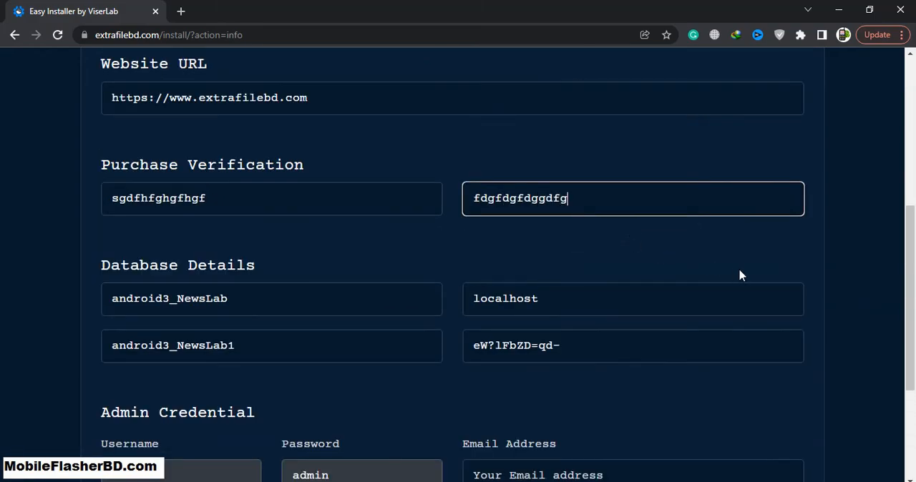
# Fill in the admin's email address from the saved suggestion and run the installation
pyautogui.scroll(-2, 743, 276)
pyautogui.click(747, 417)
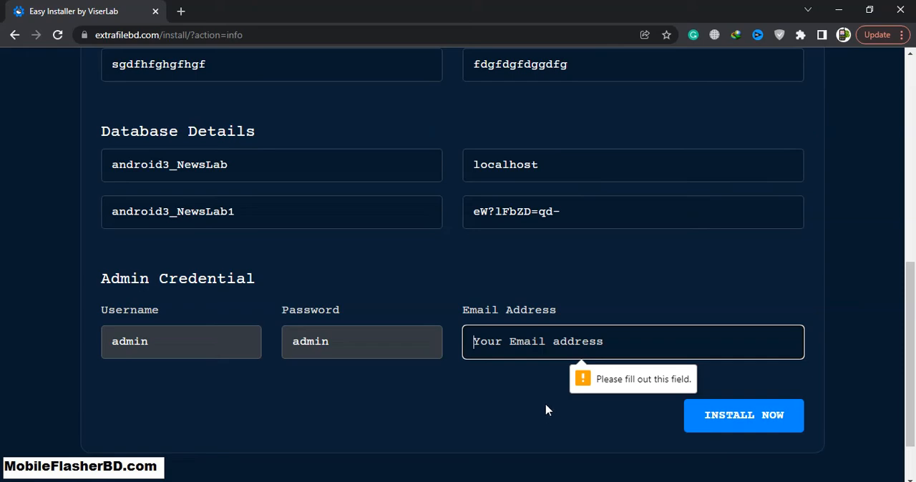
pyautogui.write('d')
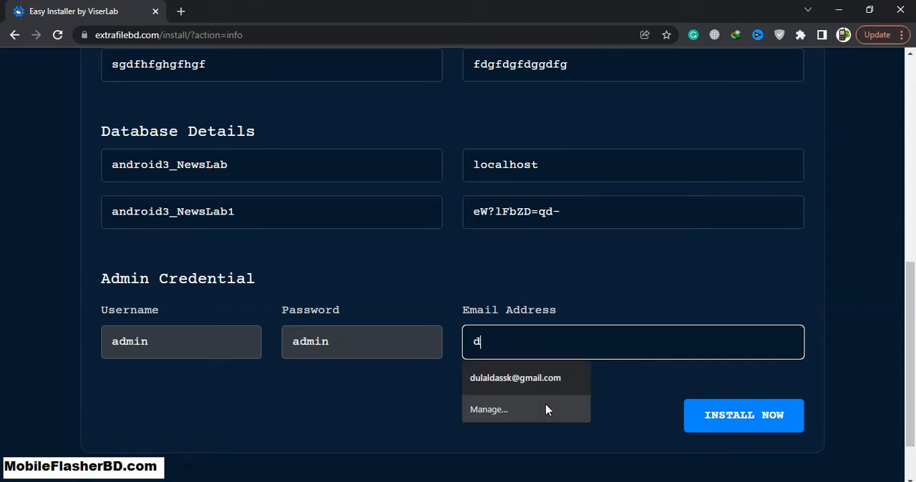
pyautogui.click(539, 379)
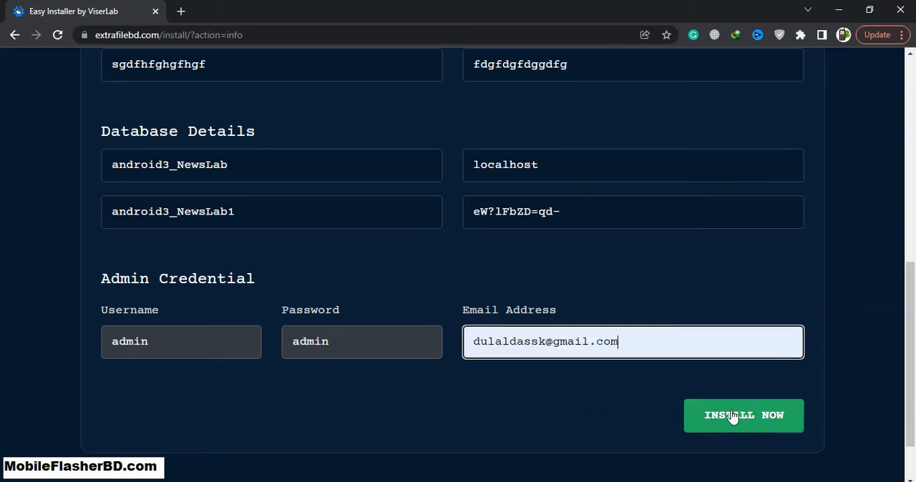
pyautogui.click(691, 417)
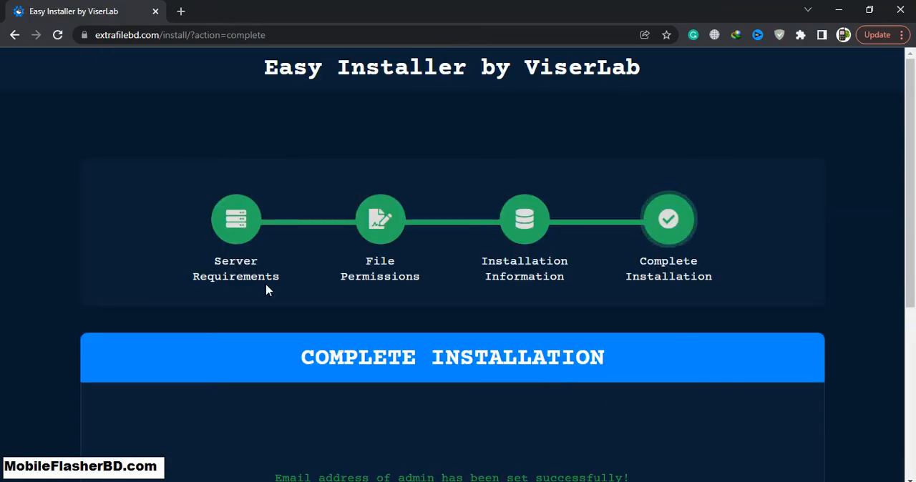
# Go from the completed installation to the NewsLab admin panel and submit the login with the prefilled admin credentials
pyautogui.scroll(-2, 639, 317)
pyautogui.scroll(-1, 639, 318)
pyautogui.scroll(-1, 545, 376)
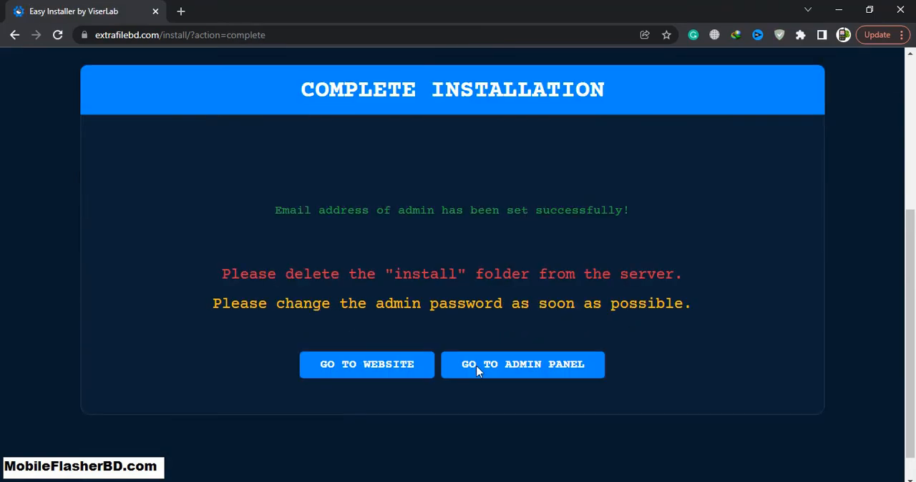
pyautogui.click(521, 374)
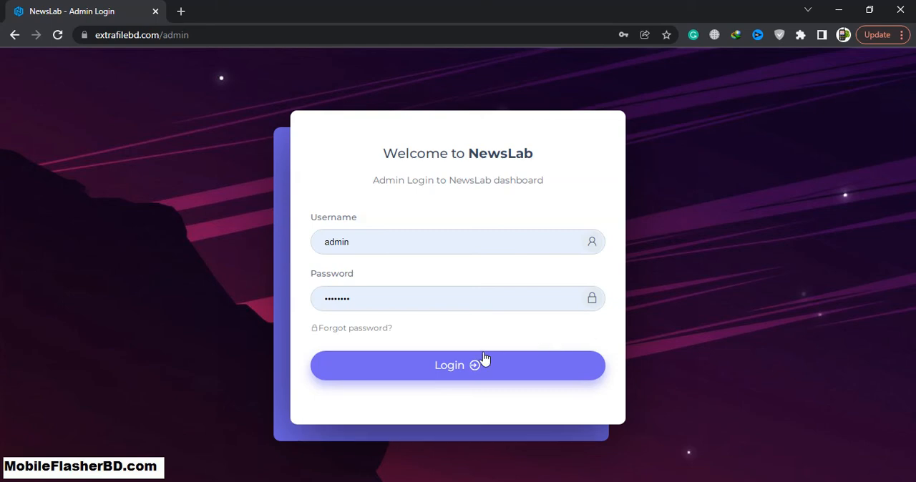
pyautogui.click(481, 363)
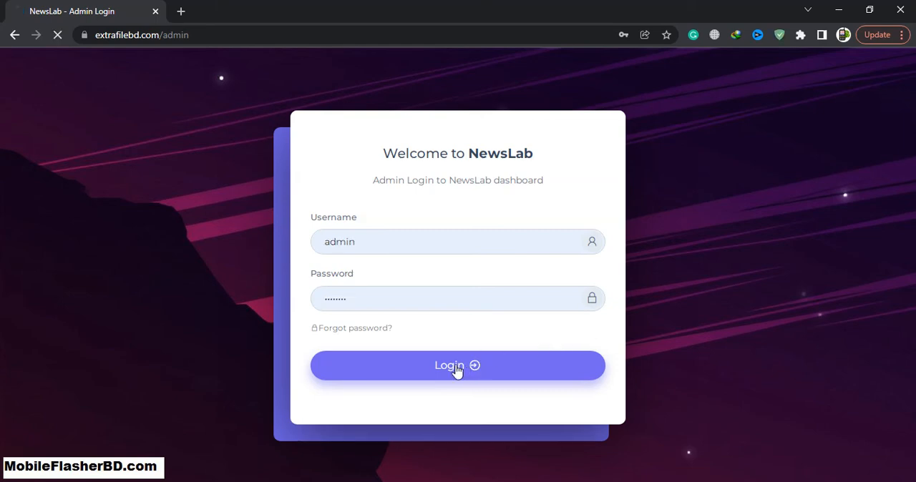
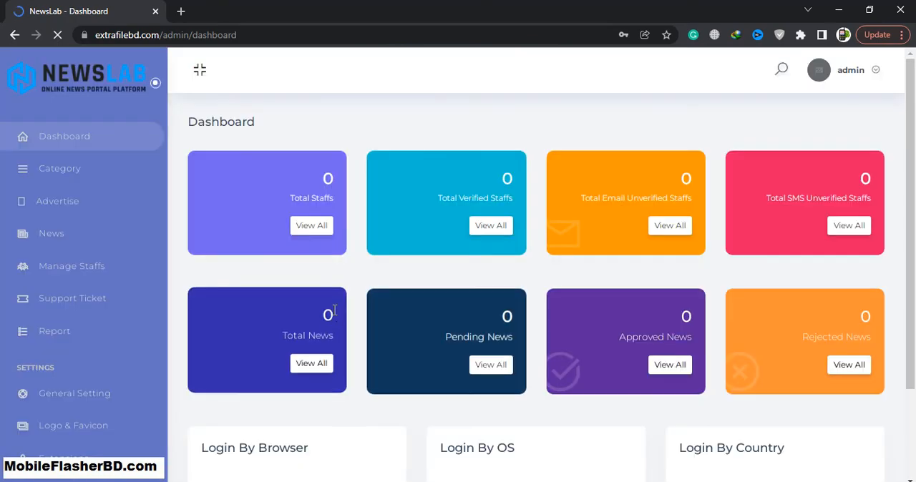
# Load the public homepage extrafilebd.com in a new browser tab
pyautogui.click(174, 16)
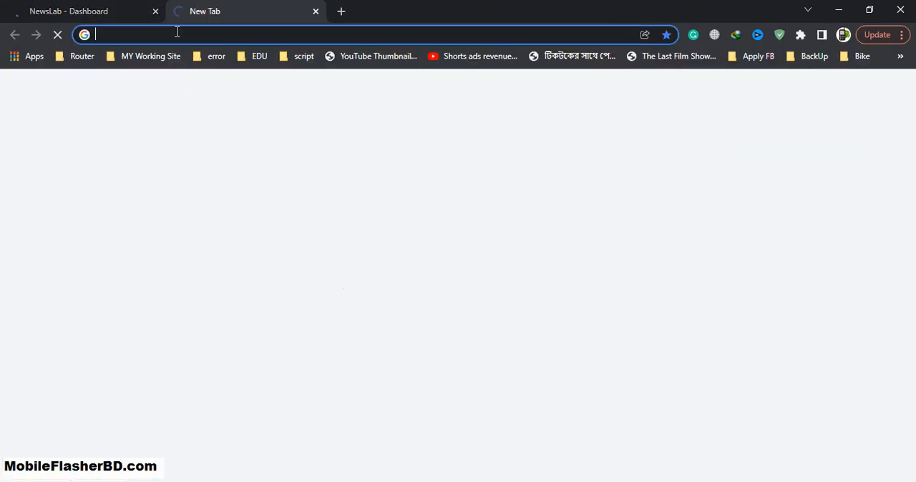
pyautogui.click(177, 31)
pyautogui.write('extrafilebd.com')
pyautogui.press('Return')
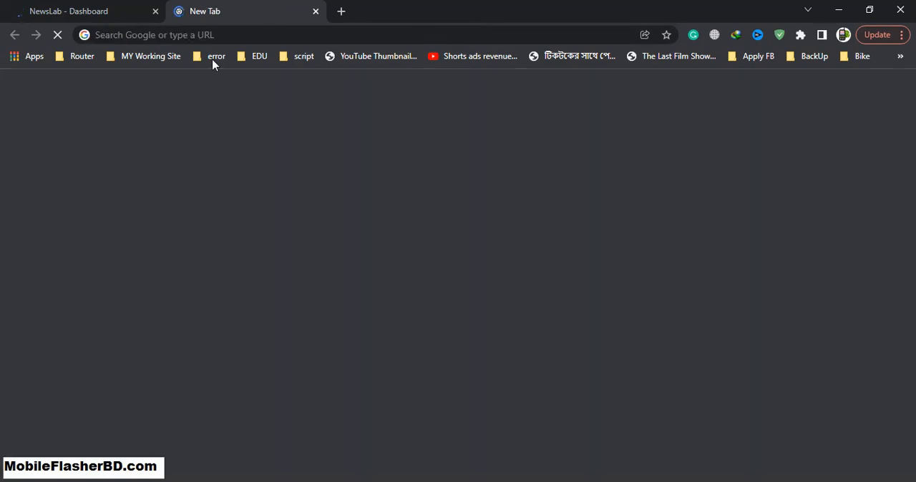
pyautogui.click(222, 35)
pyautogui.write('ex')
pyautogui.press('Return')
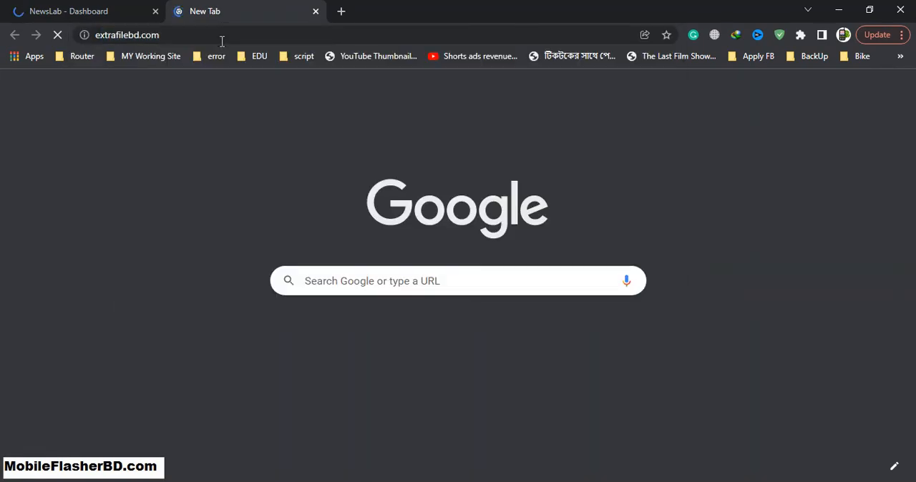
# Return to the NewsLab admin dashboard, decline the browser's password update and dismiss its data breach warning
pyautogui.click(135, 9)
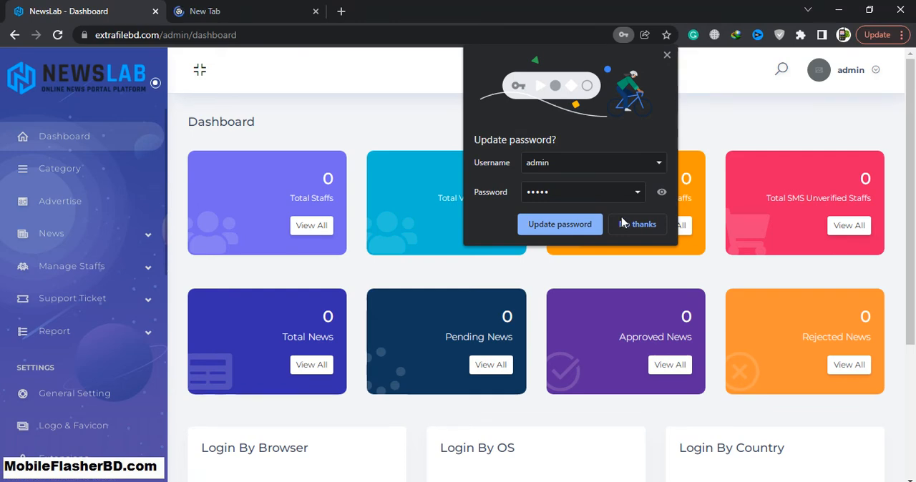
pyautogui.click(624, 224)
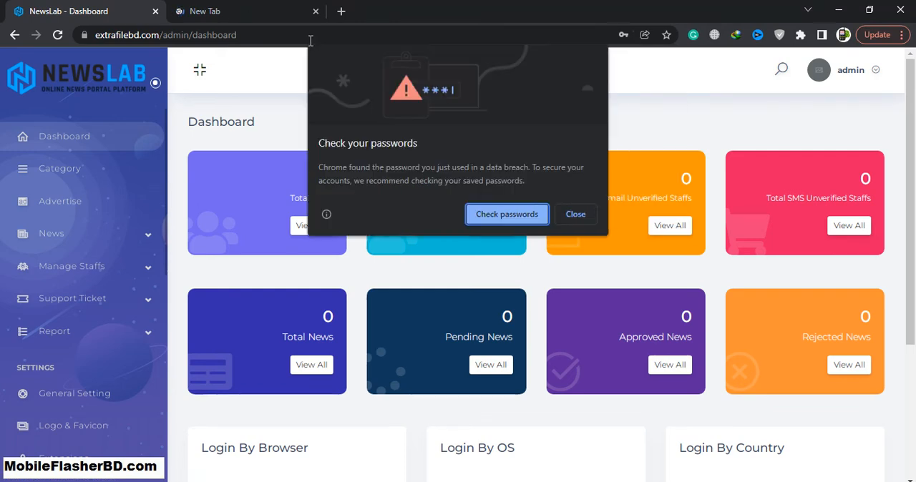
pyautogui.click(576, 219)
pyautogui.click(621, 226)
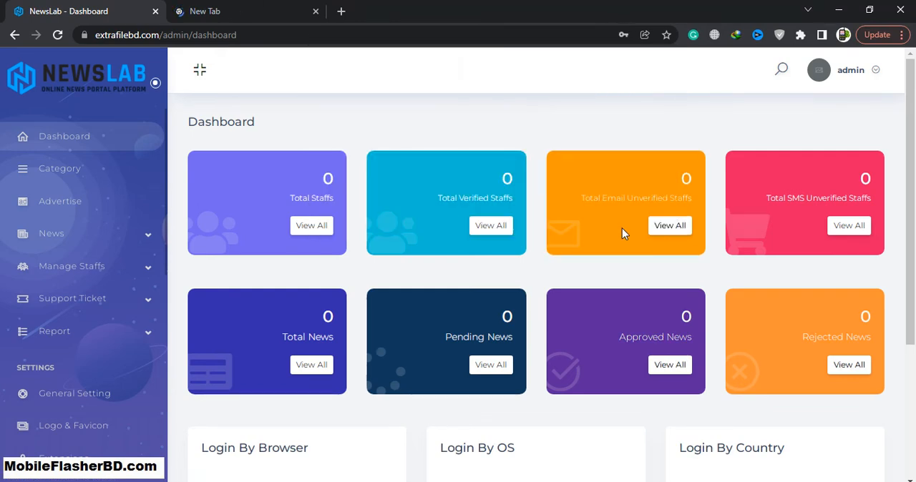
pyautogui.scroll(-3, 260, 167)
pyautogui.scroll(3, 274, 224)
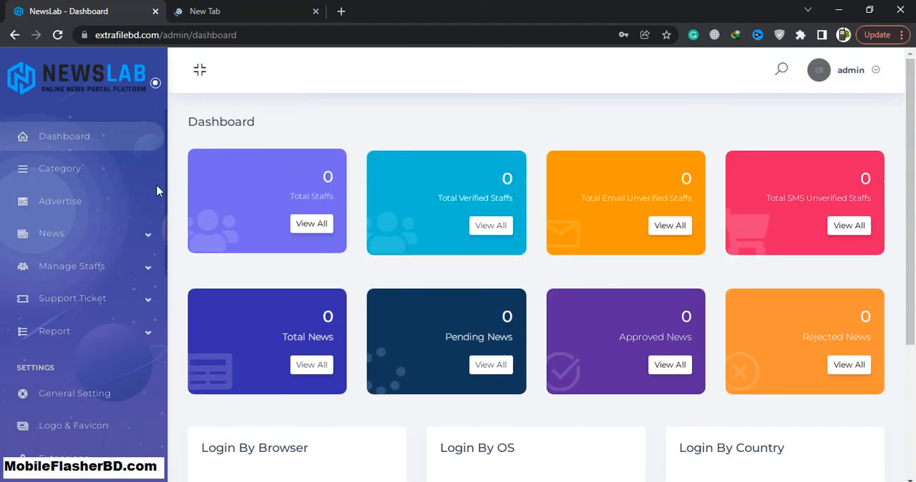
# Review the NewsLab public homepage and accept its cookie policy
pyautogui.click(237, 11)
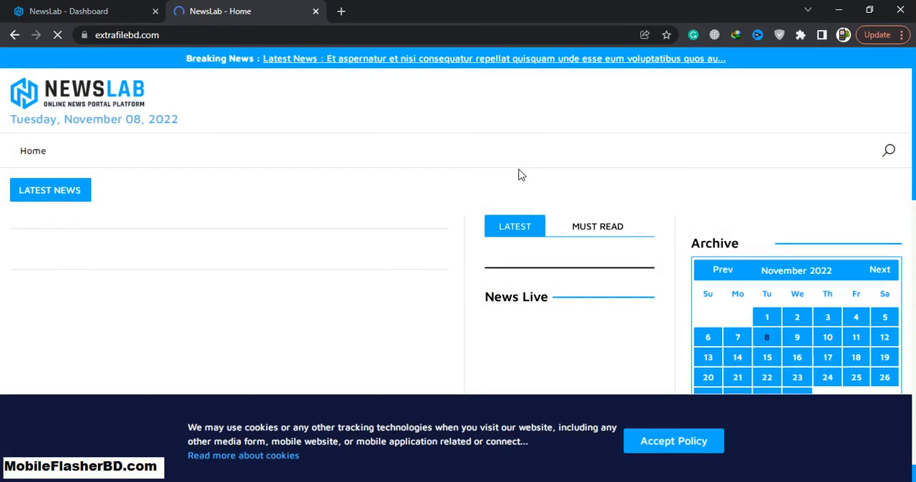
pyautogui.scroll(-5, 523, 175)
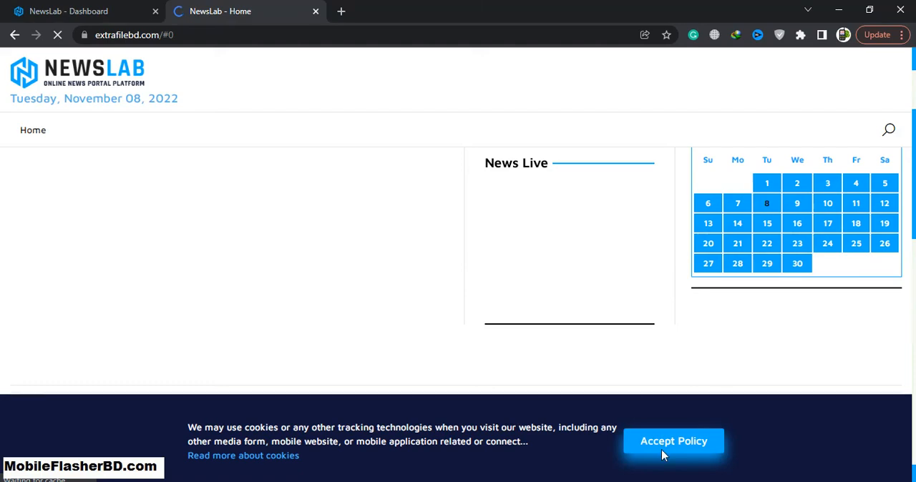
pyautogui.click(669, 441)
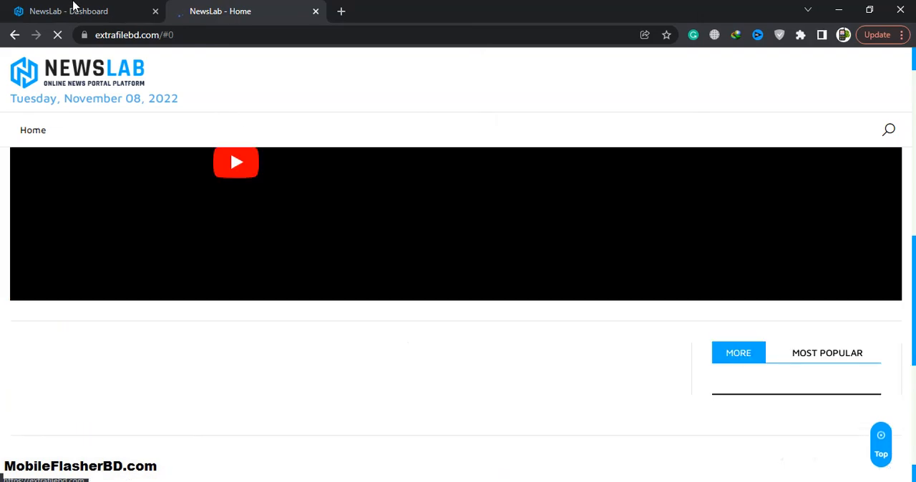
# Go back to the admin dashboard and look through the Manage Section, SMS Manager and Email Manager entries
pyautogui.click(74, 9)
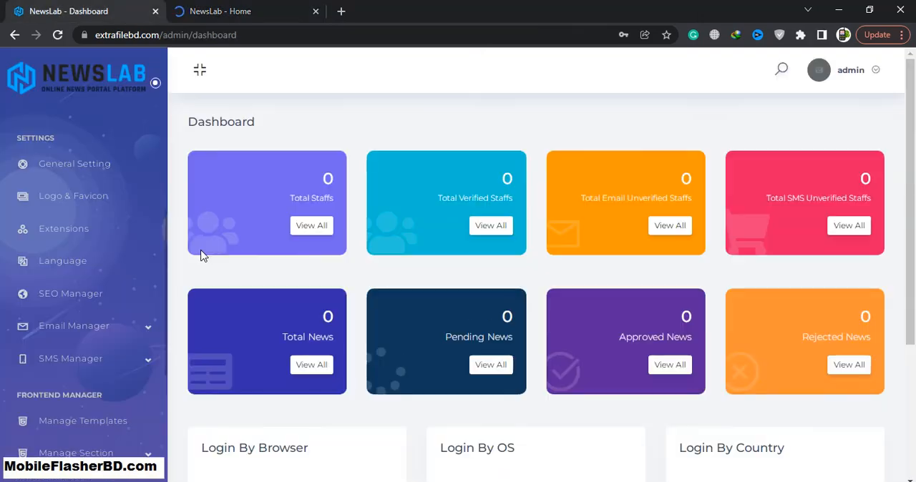
pyautogui.scroll(-4, 61, 322)
pyautogui.scroll(3, 82, 315)
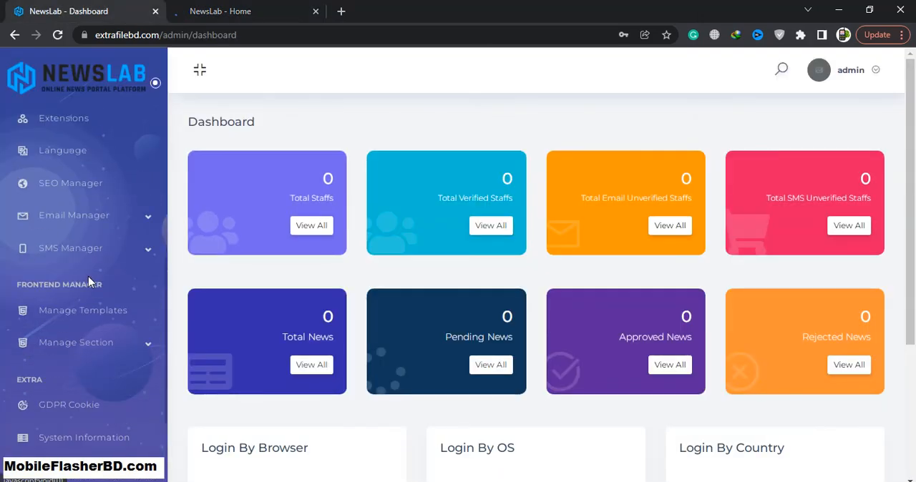
pyautogui.click(143, 343)
pyautogui.click(94, 248)
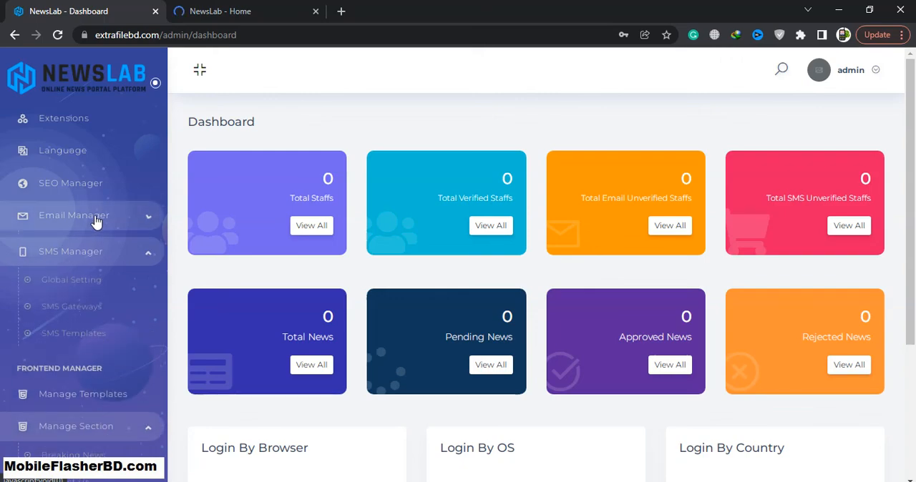
pyautogui.click(94, 215)
# Open the SEO Manager and examine its meta keywords, descriptions, social title and image upload settings
pyautogui.click(81, 192)
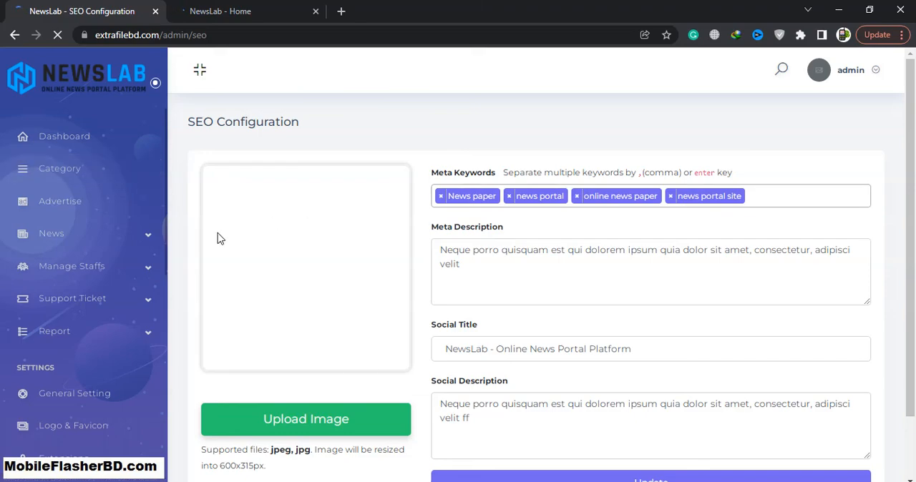
pyautogui.scroll(-1, 217, 238)
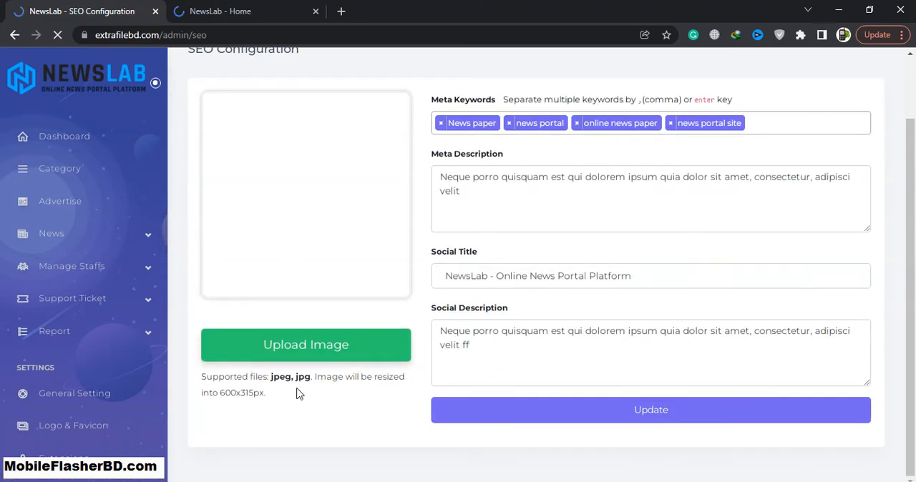
pyautogui.scroll(1, 454, 401)
pyautogui.scroll(-1, 449, 398)
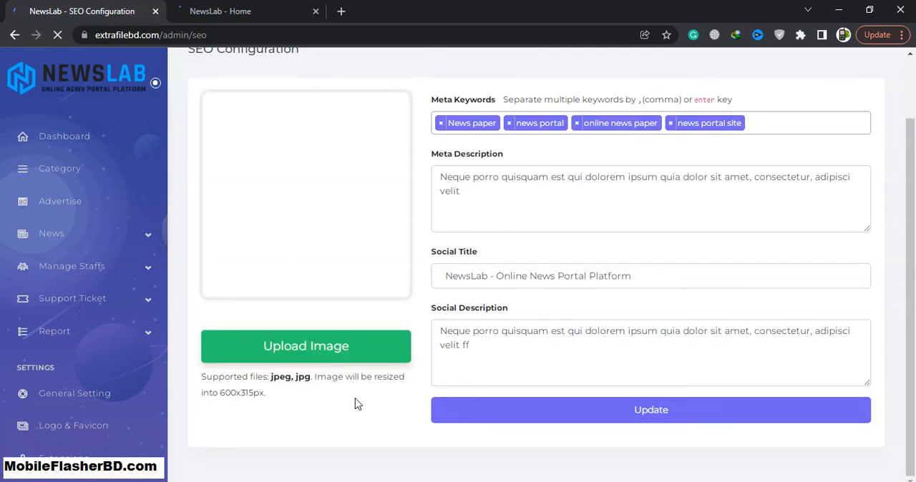